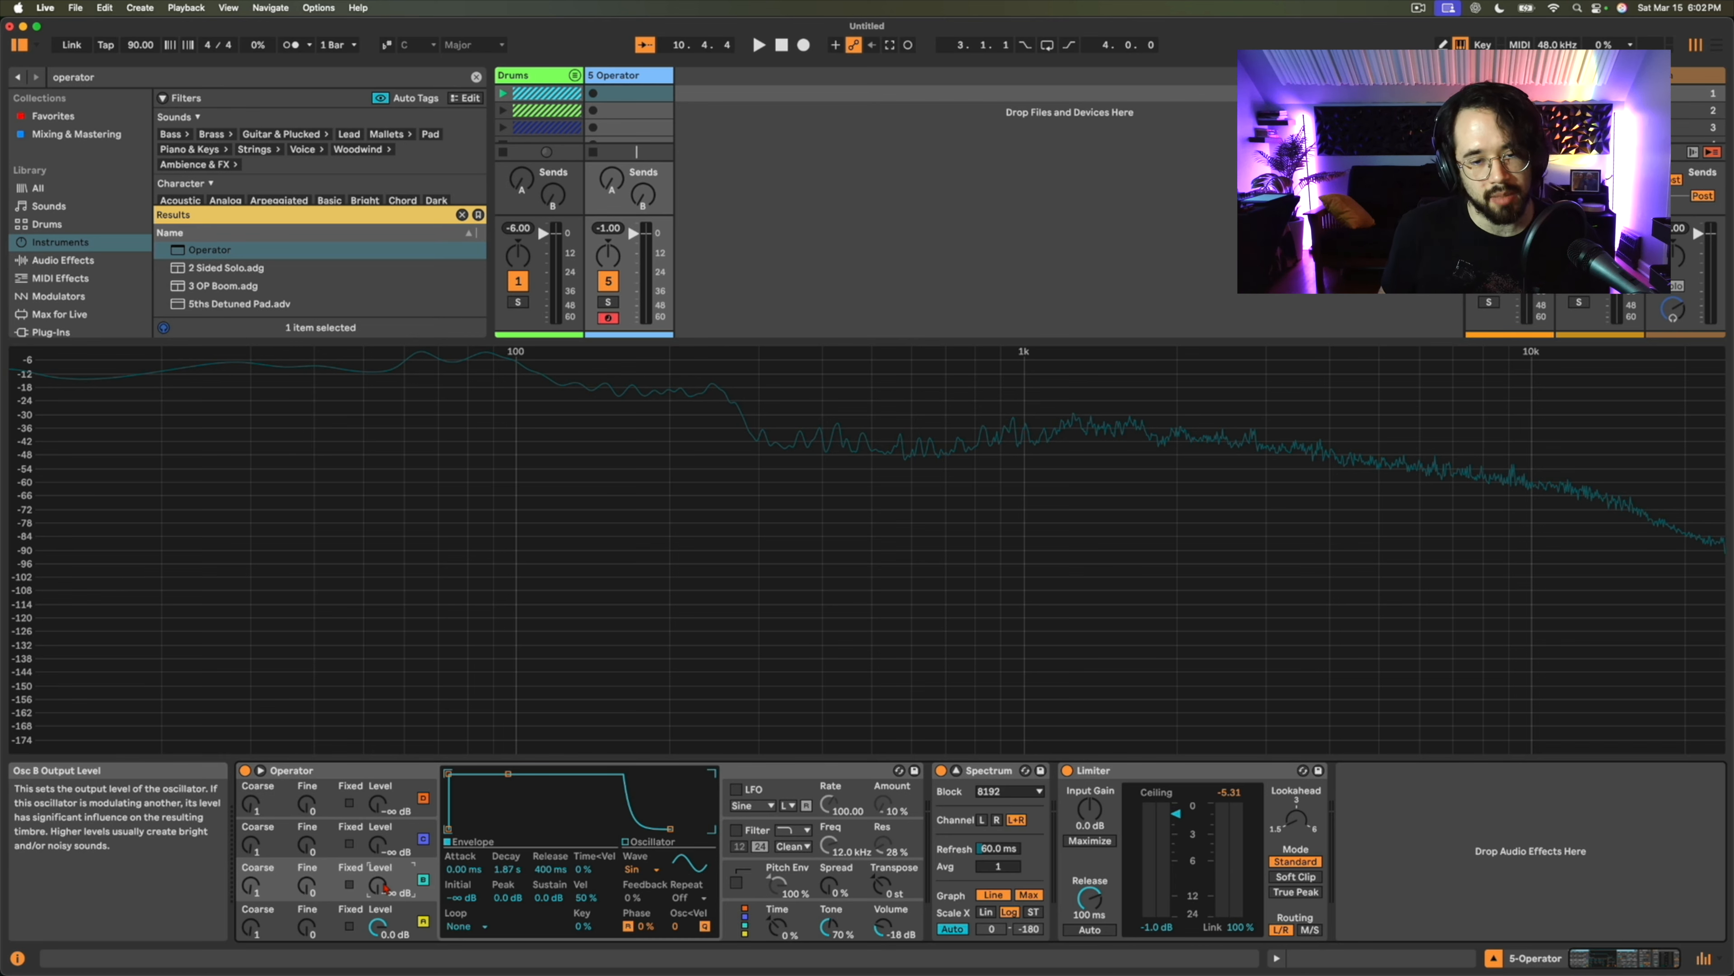
Play a test note and raise Operator's oscillator B level to -23 dB and the C and D levels to -24 dB.
key(f)
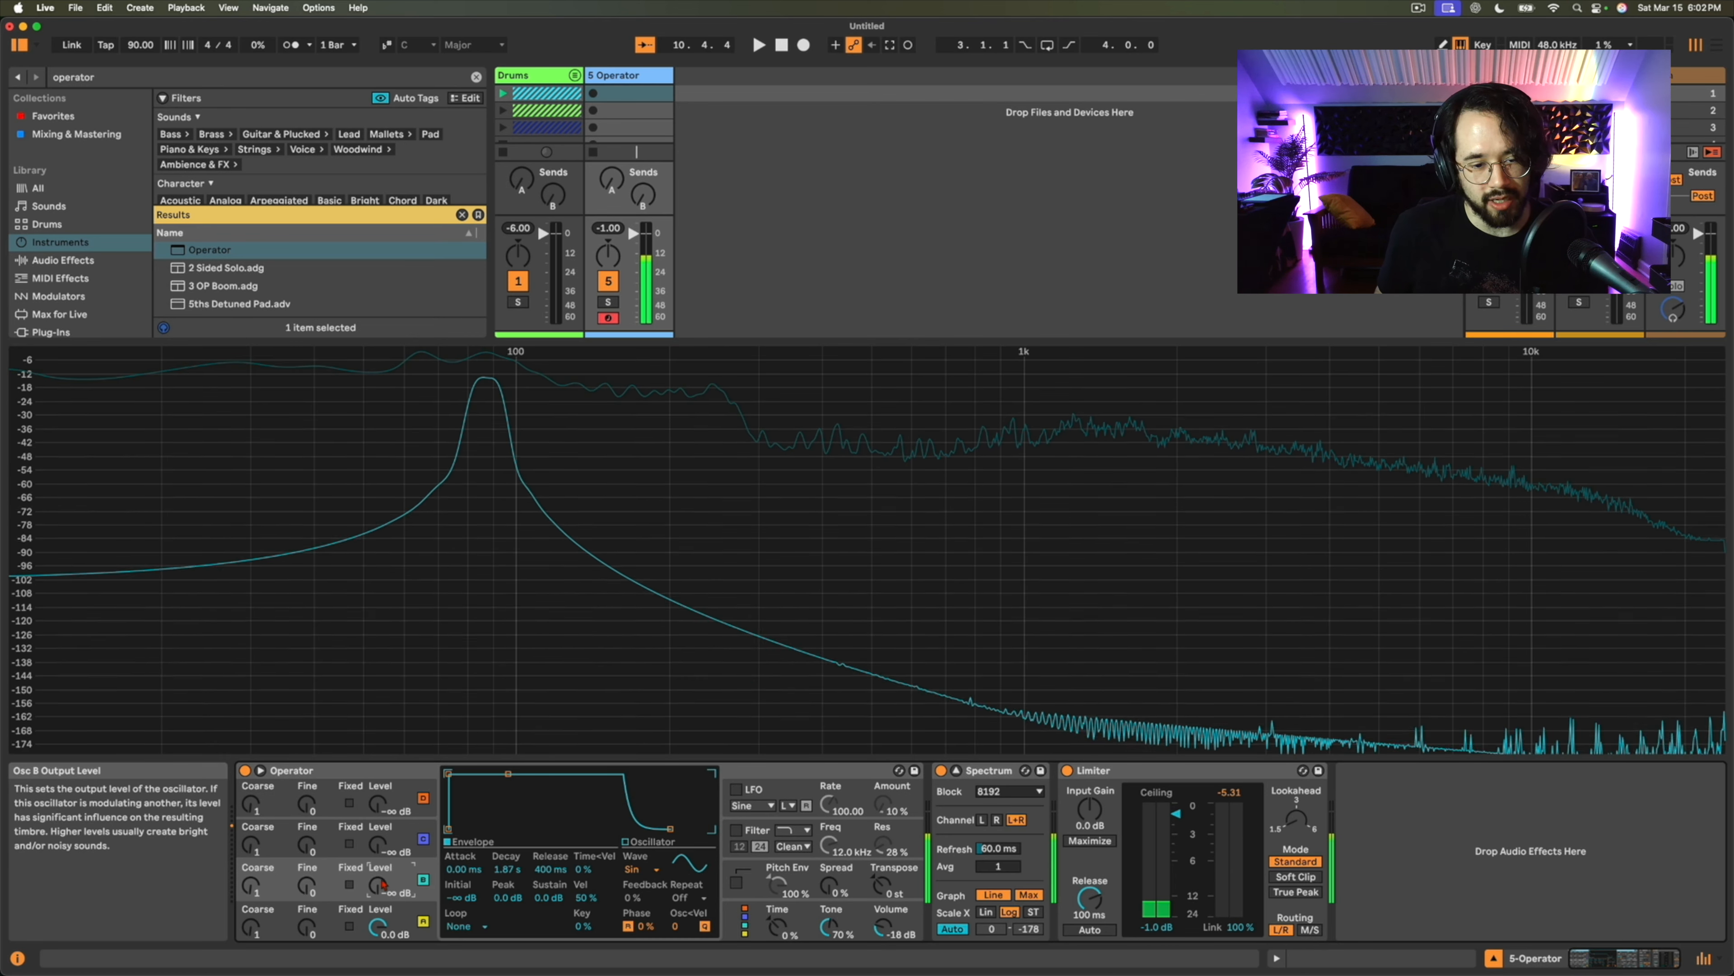
drag(384, 885, 384, 856)
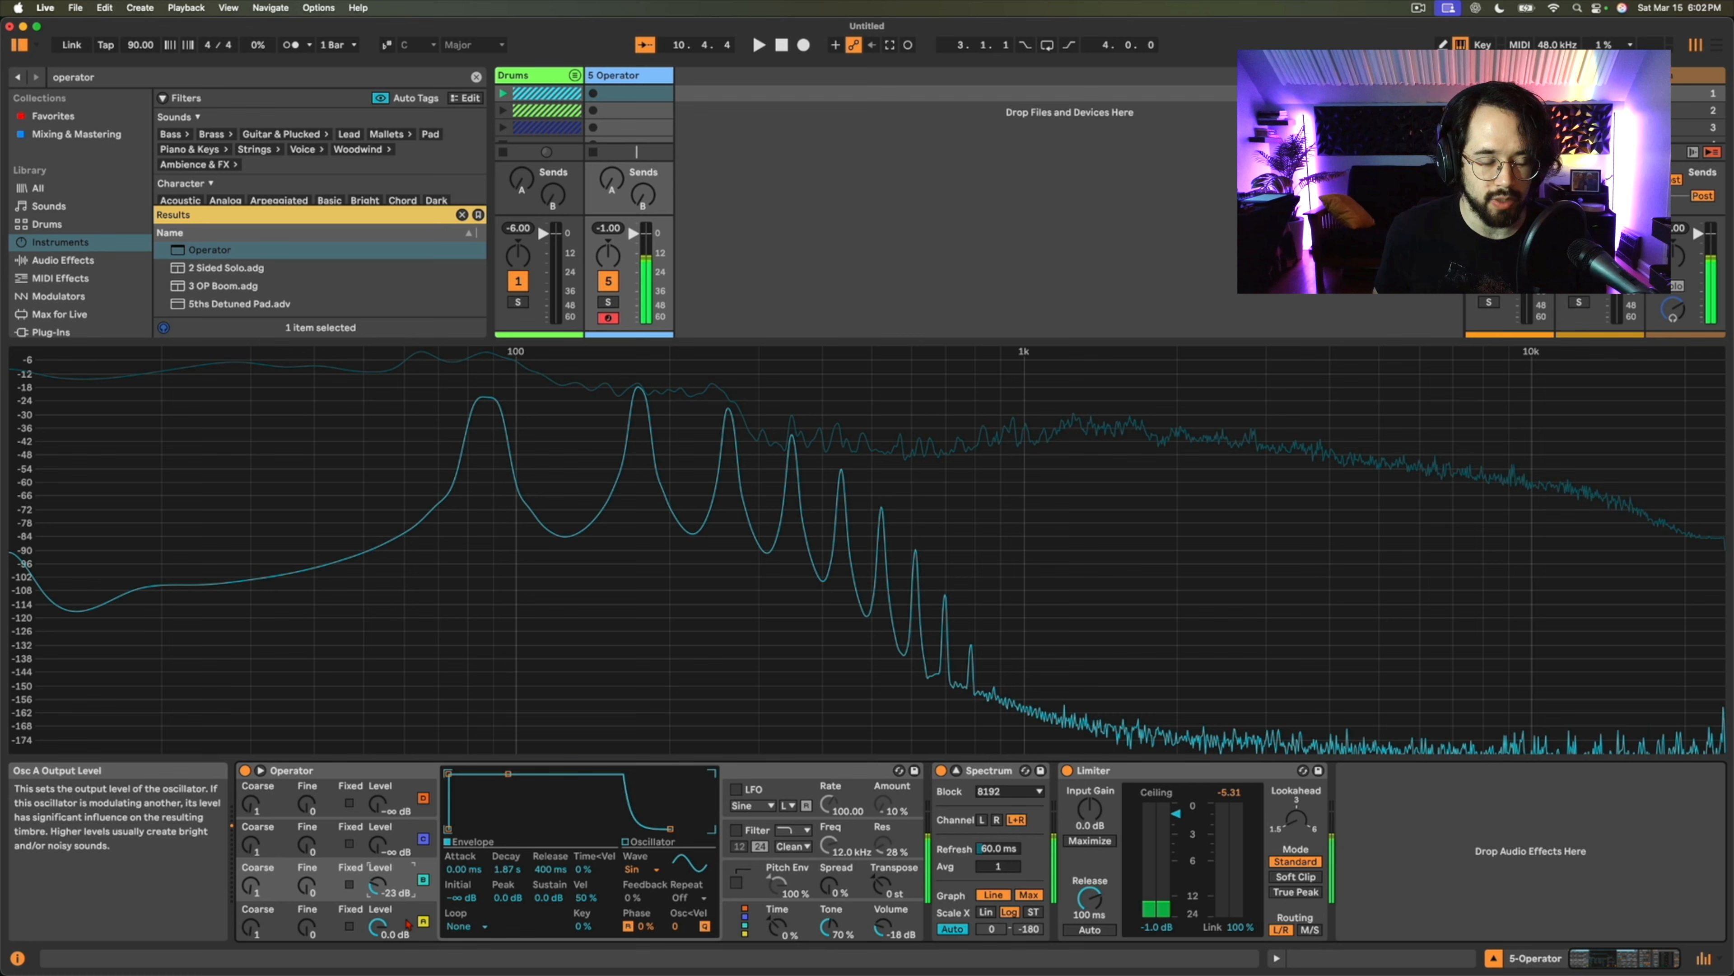
drag(377, 844, 377, 788)
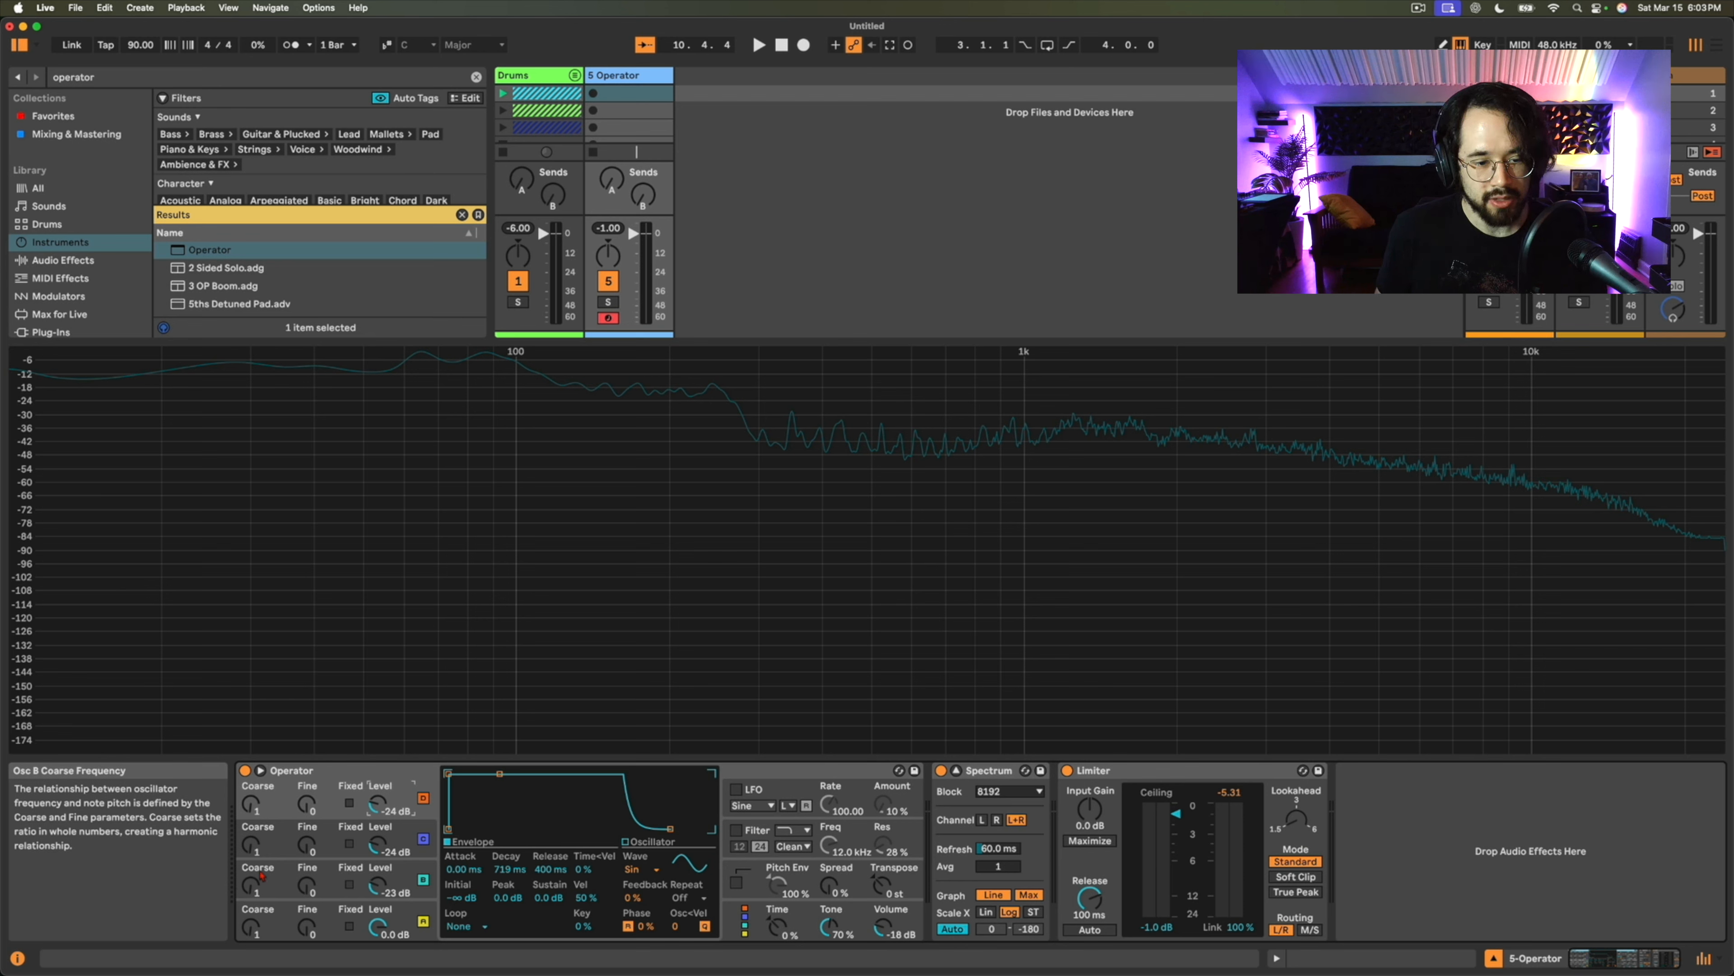
Try oscillator B's coarse frequency at 2 and settle it on 0.5.
click(324, 884)
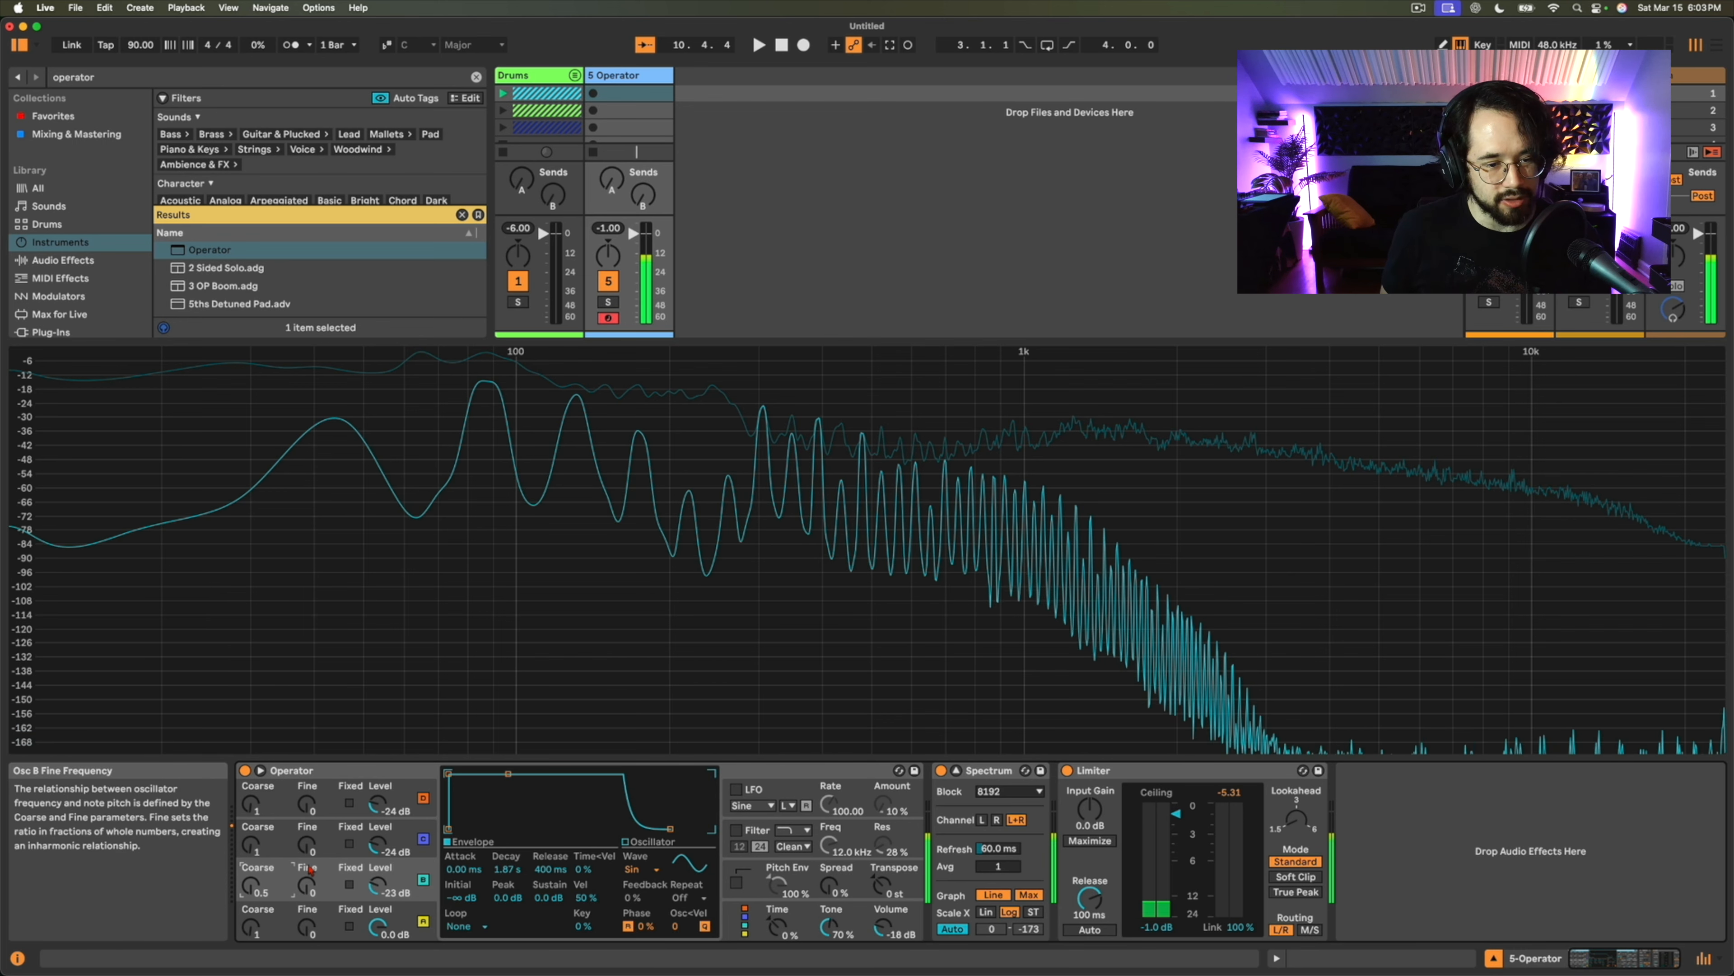
key(Up)
key(Up)
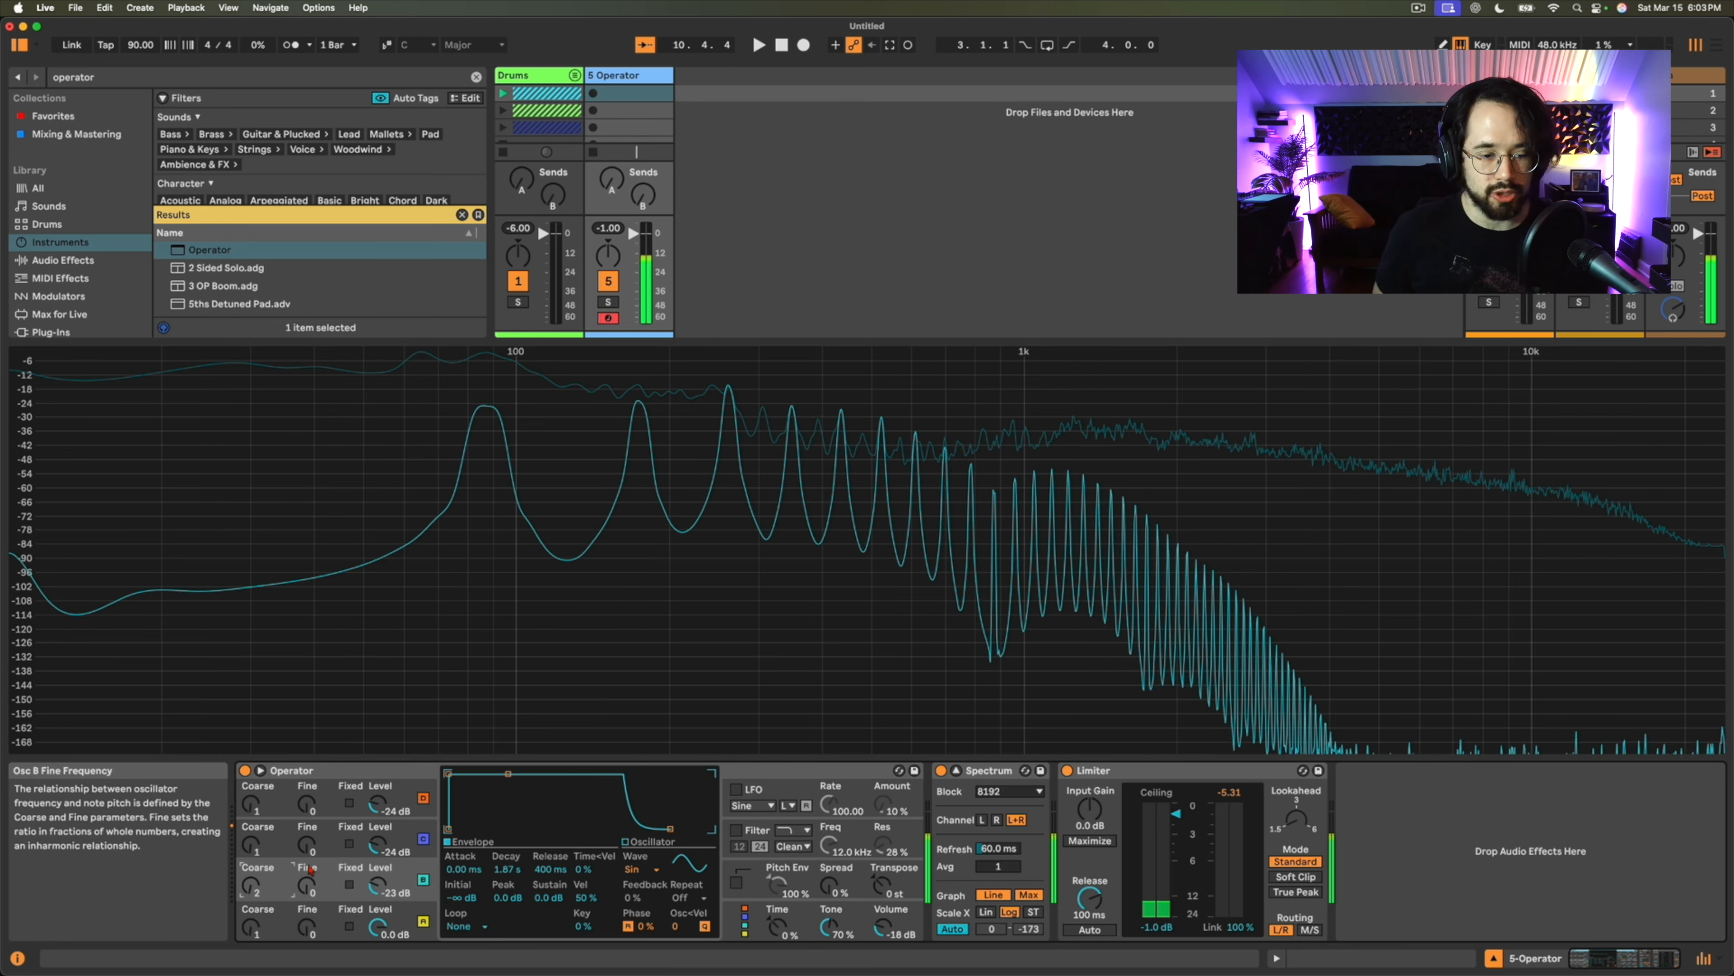
key(Down)
key(Down)
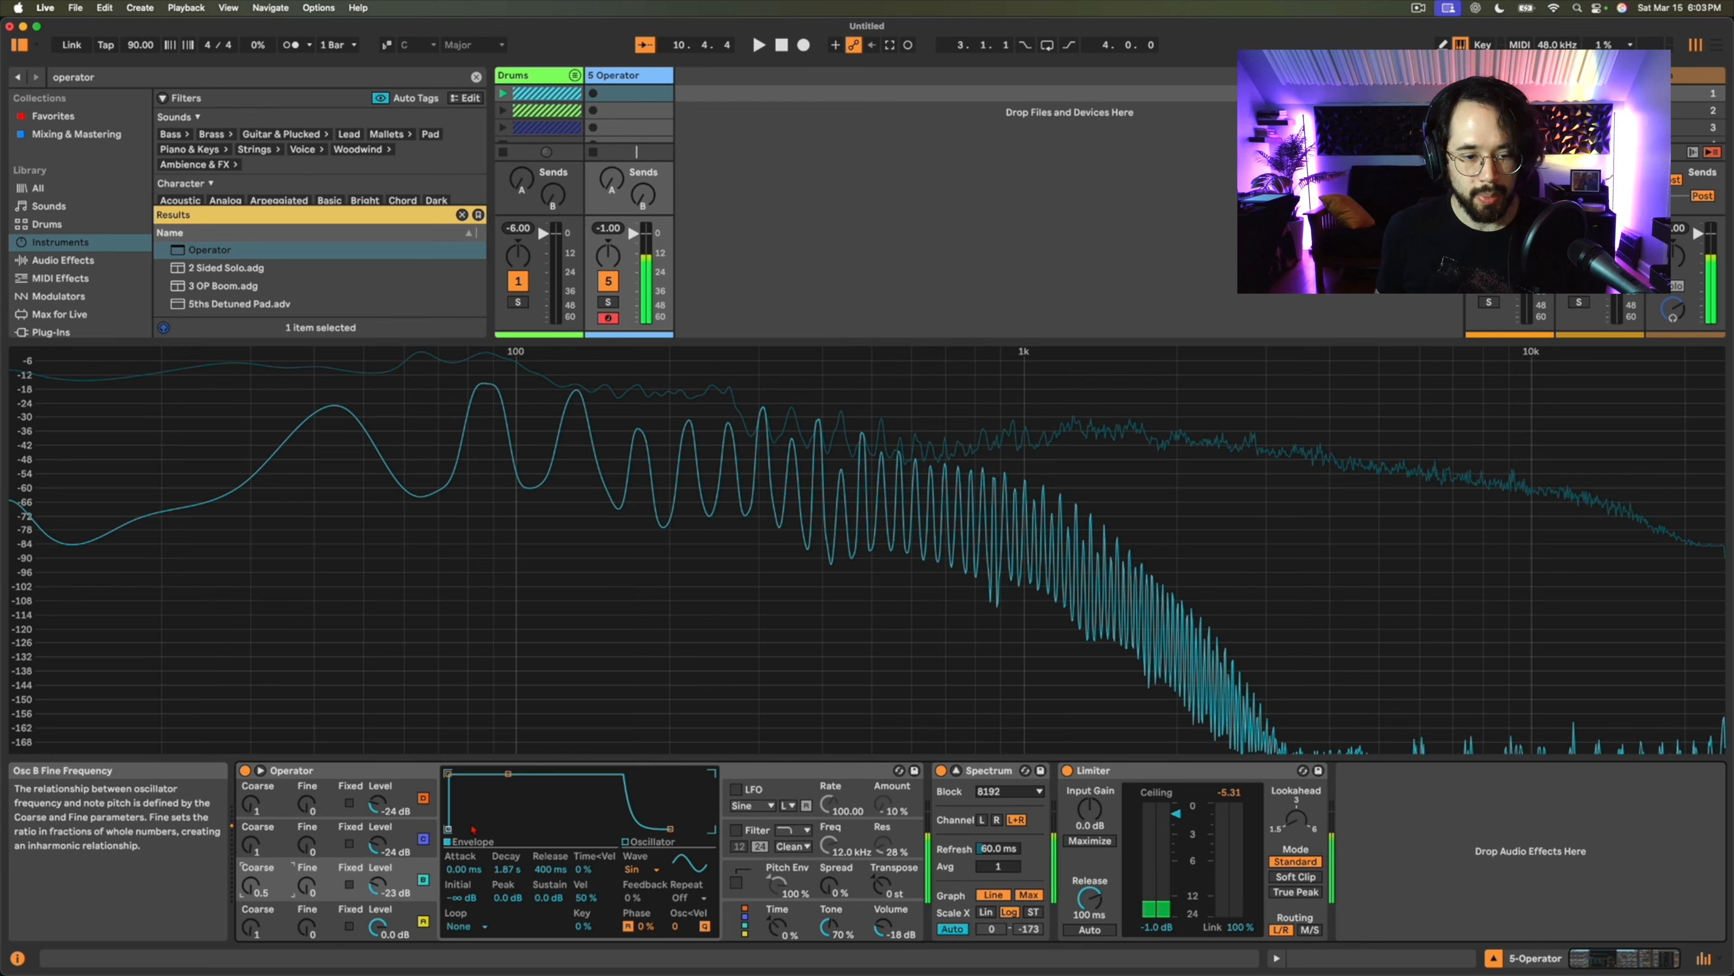
Set oscillator C's coarse frequency to 3 and oscillator D's to 5.
click(371, 829)
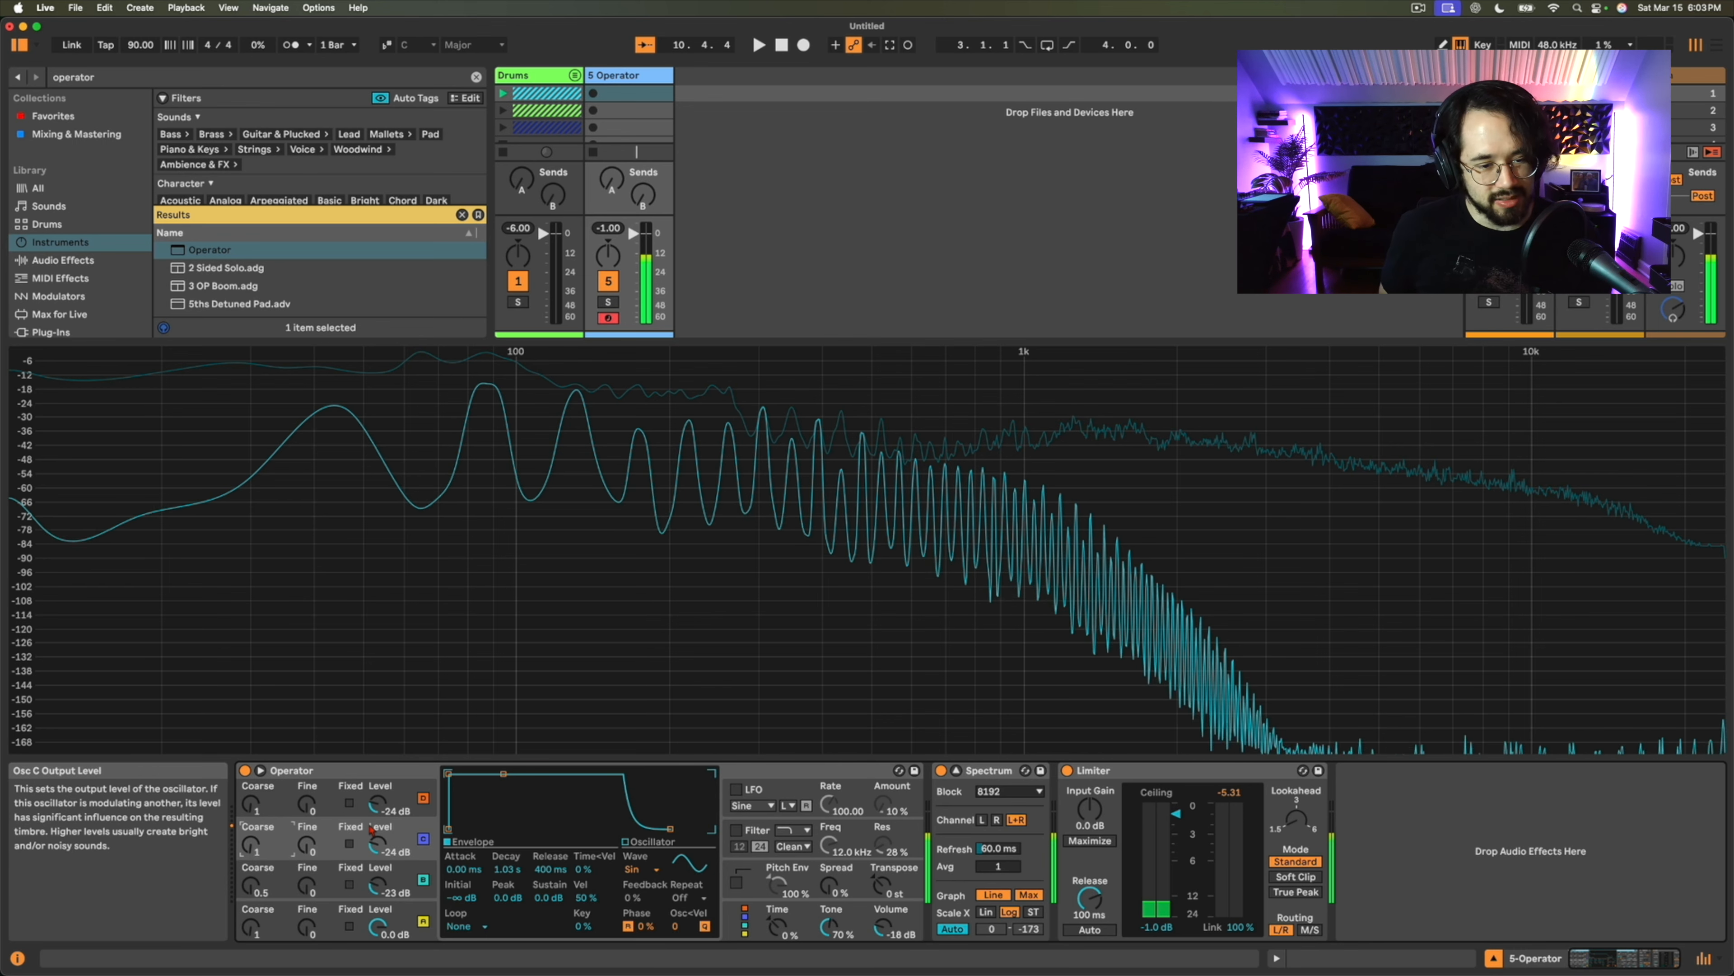
key(Up)
key(Up)
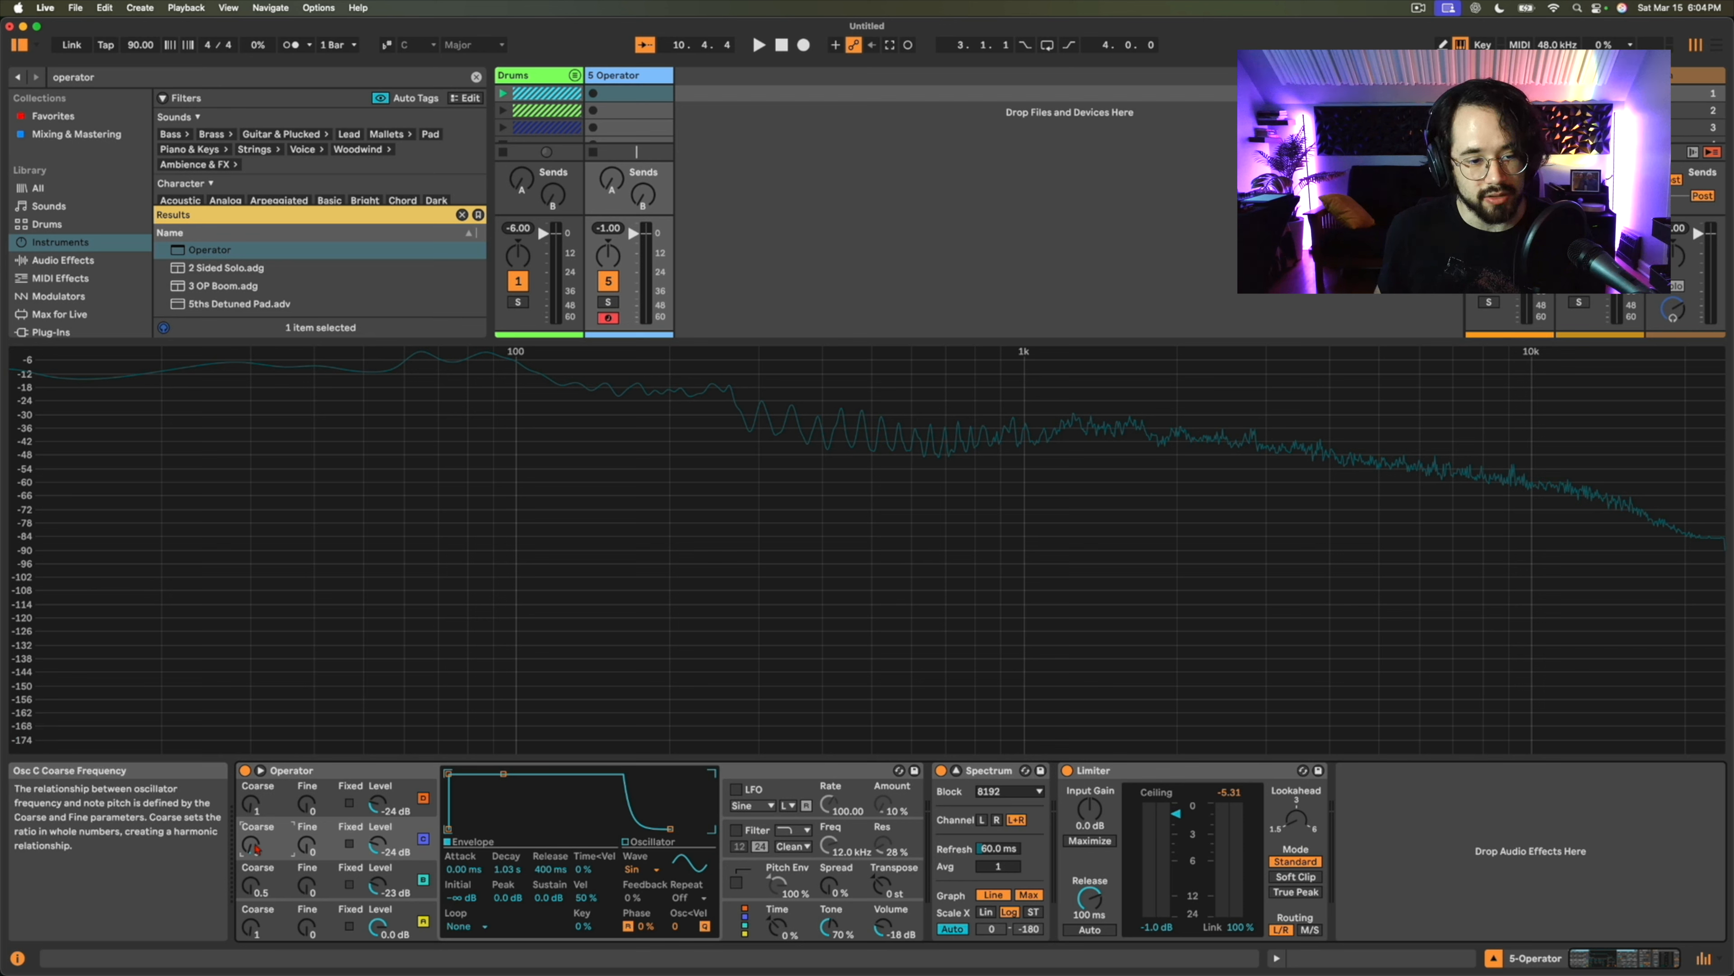
click(254, 805)
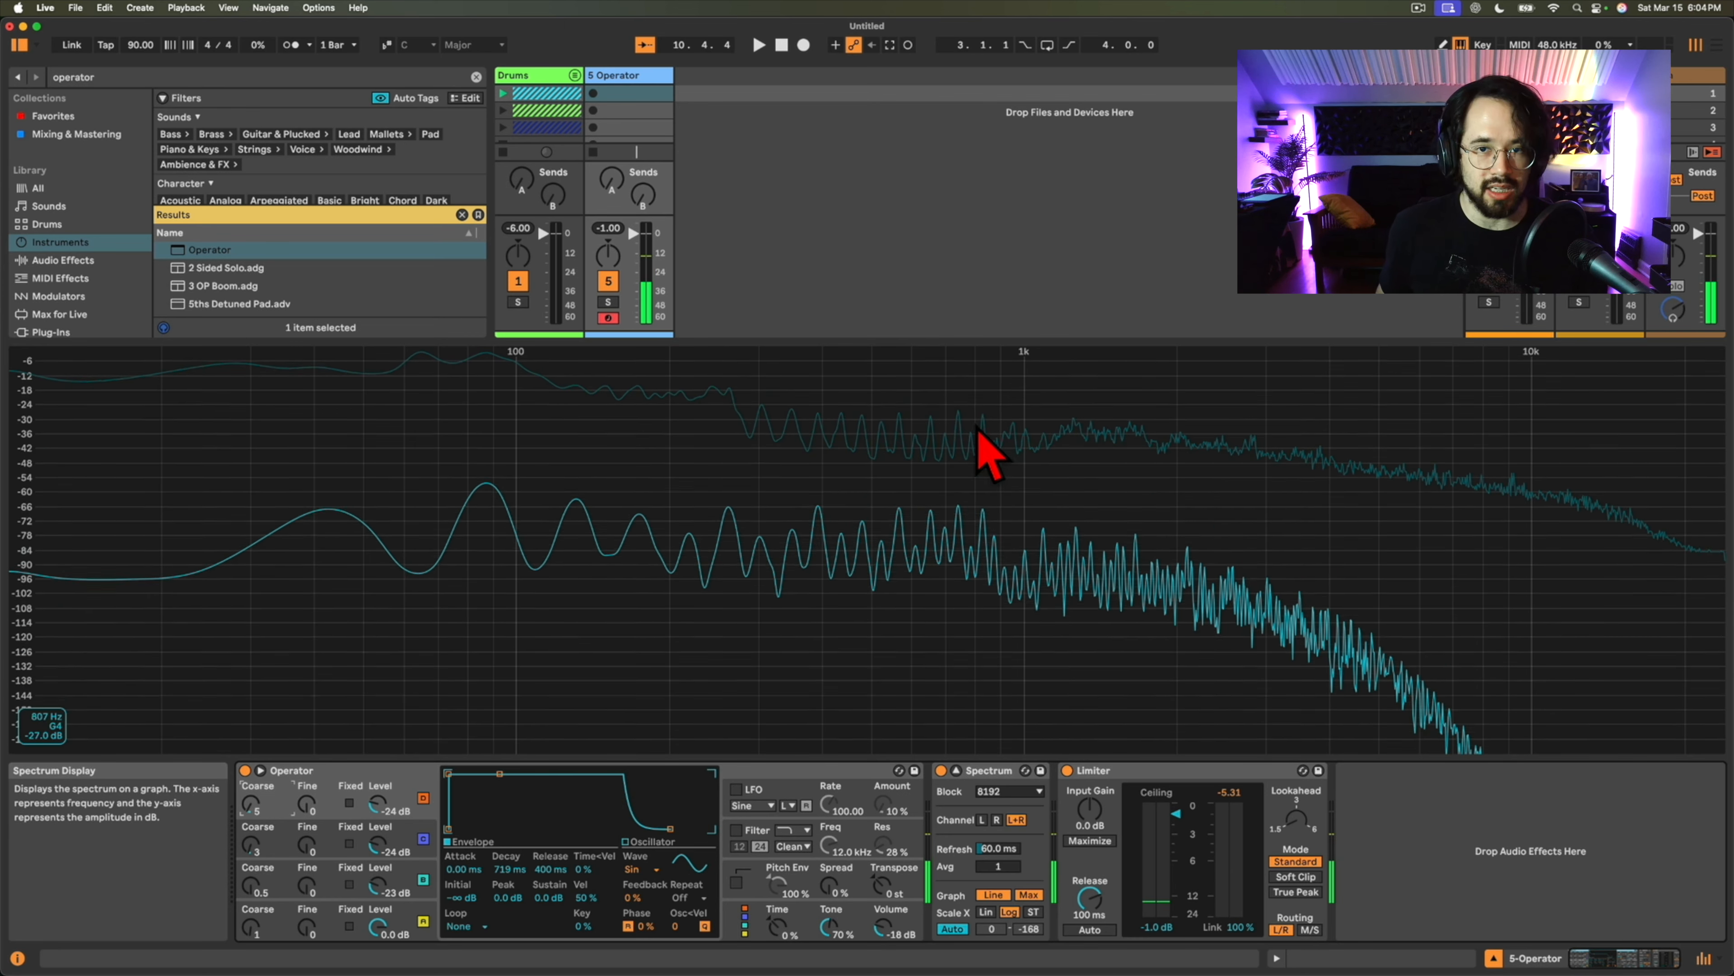
Detune the modulators with fine values of 1 for oscillator B, 2 for C and 3 for D, and audition the result.
click(309, 897)
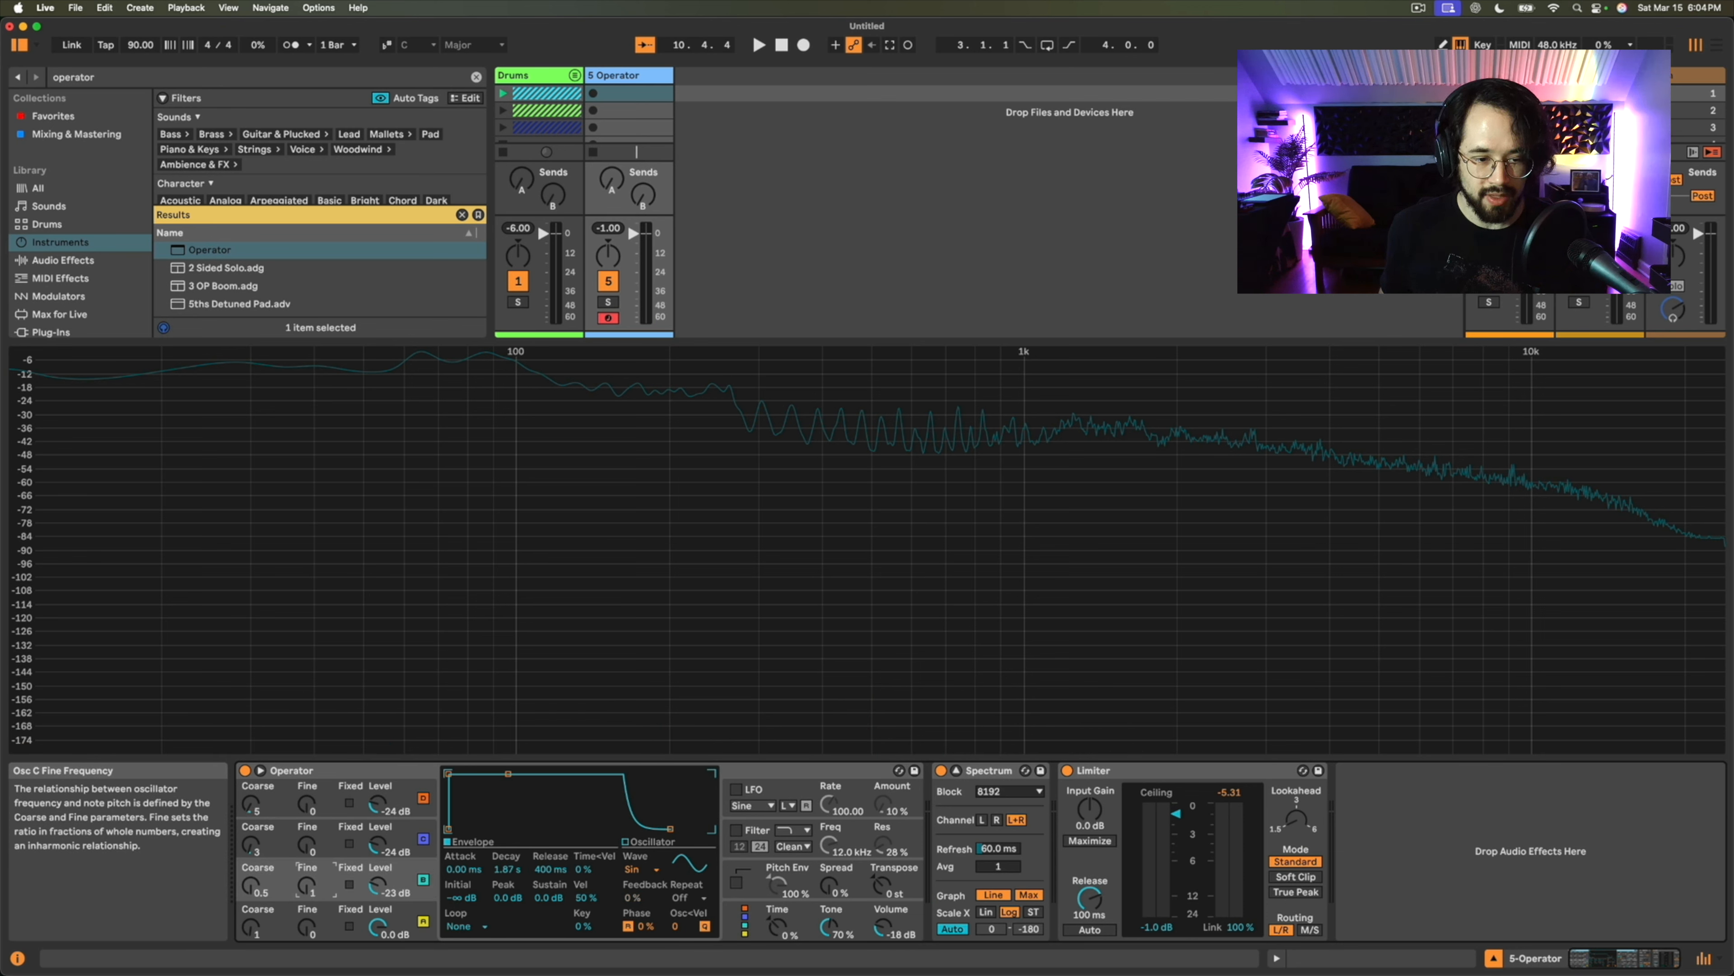
click(310, 846)
click(309, 806)
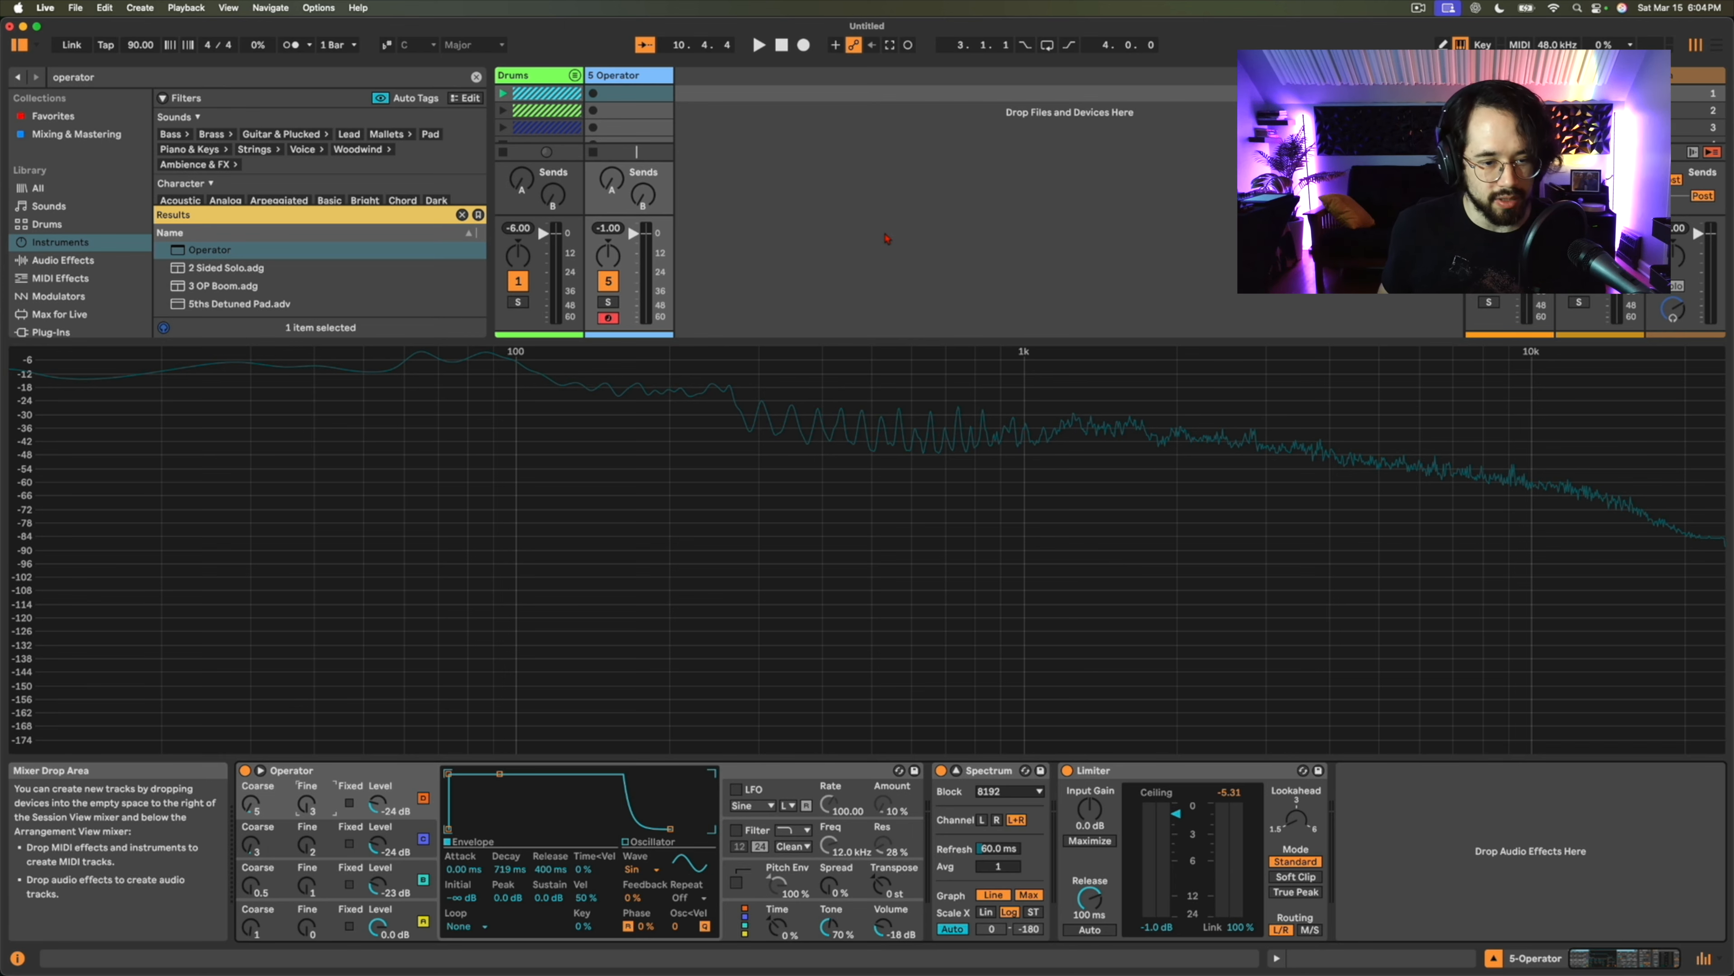
key(f)
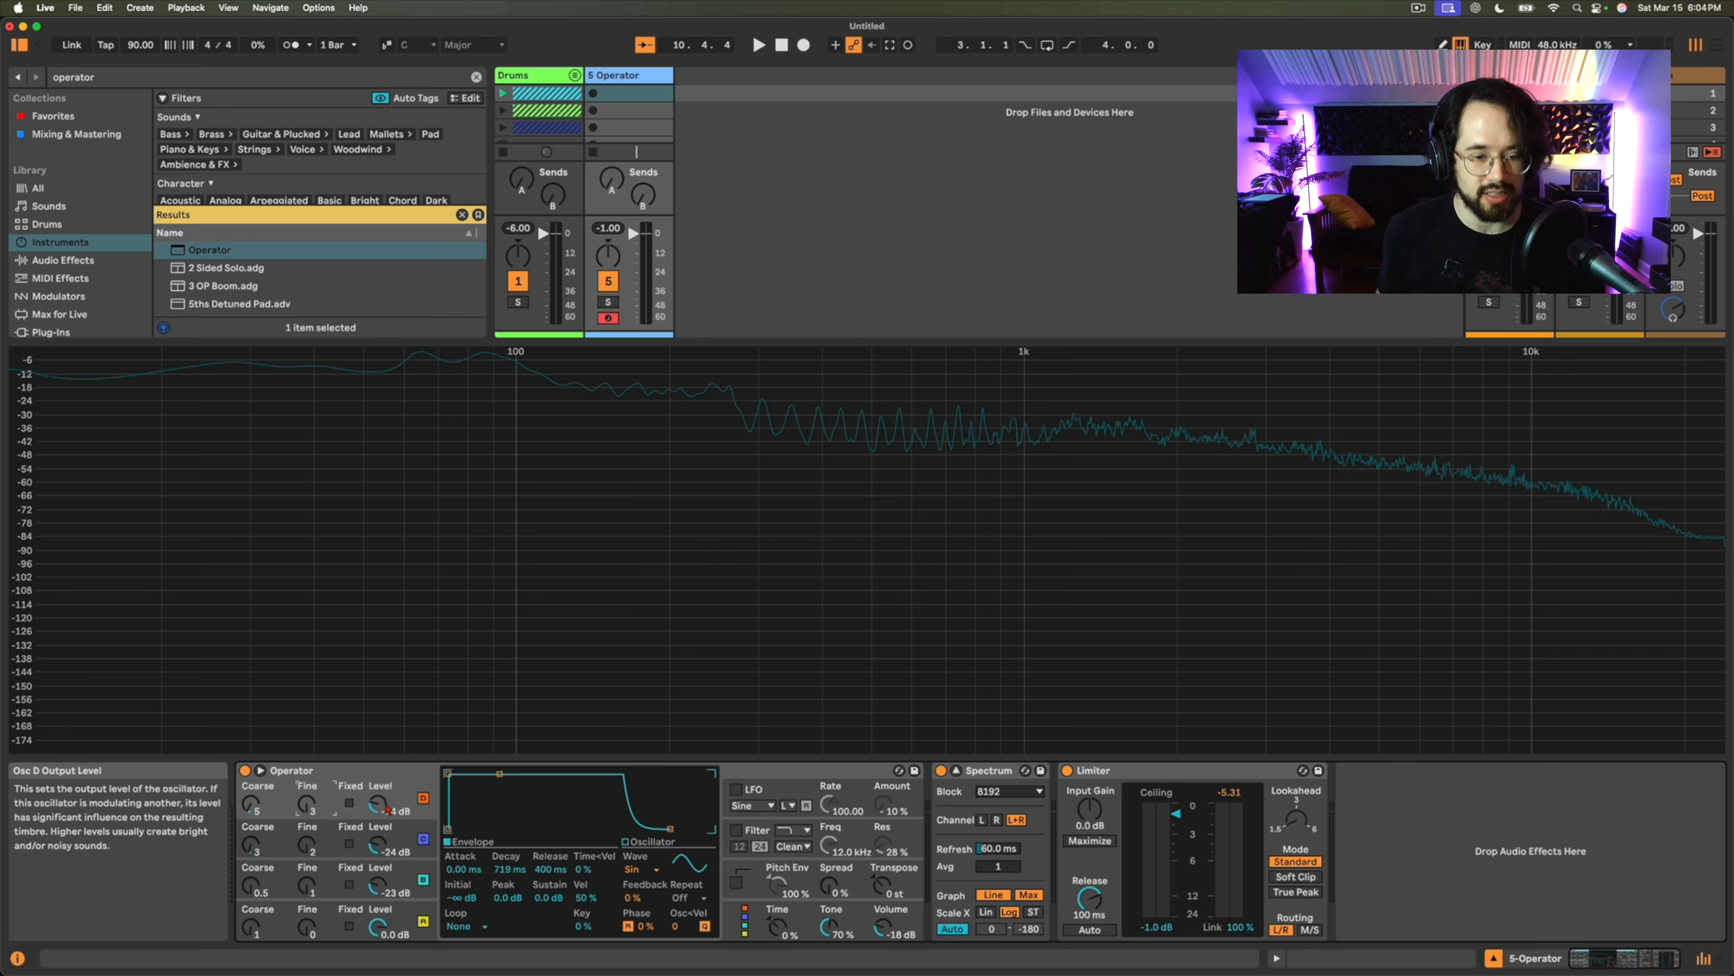
Show oscillator B's waveform display and browse its available wave shapes.
click(403, 882)
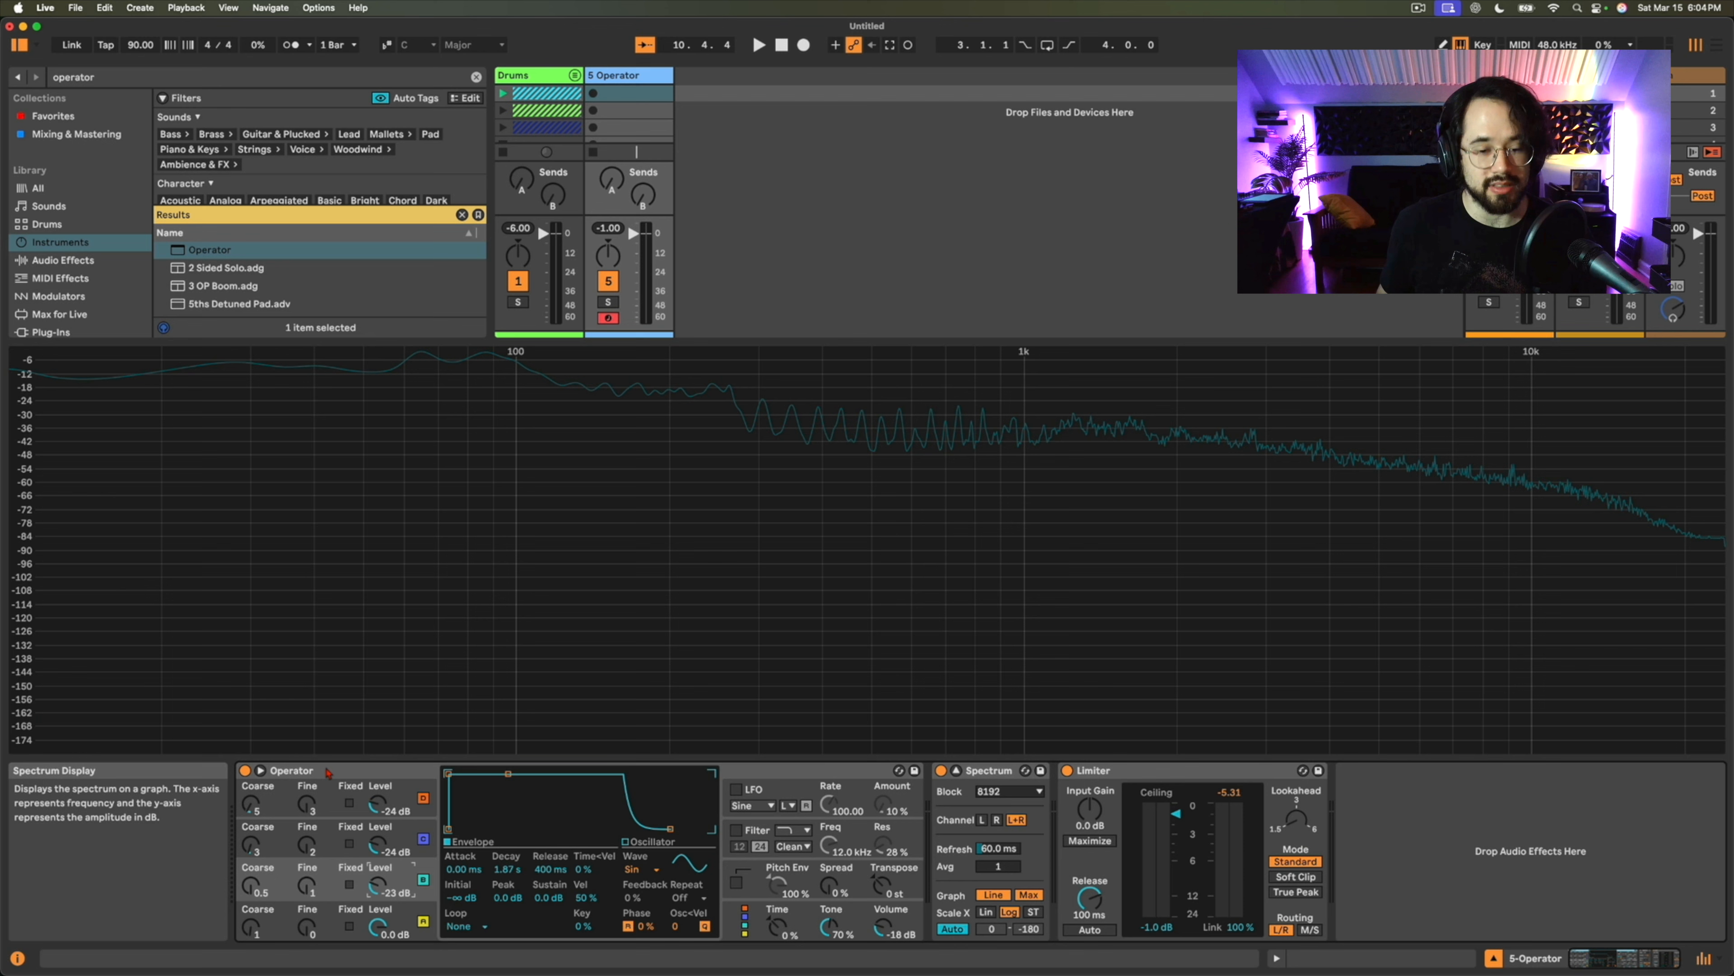
click(645, 870)
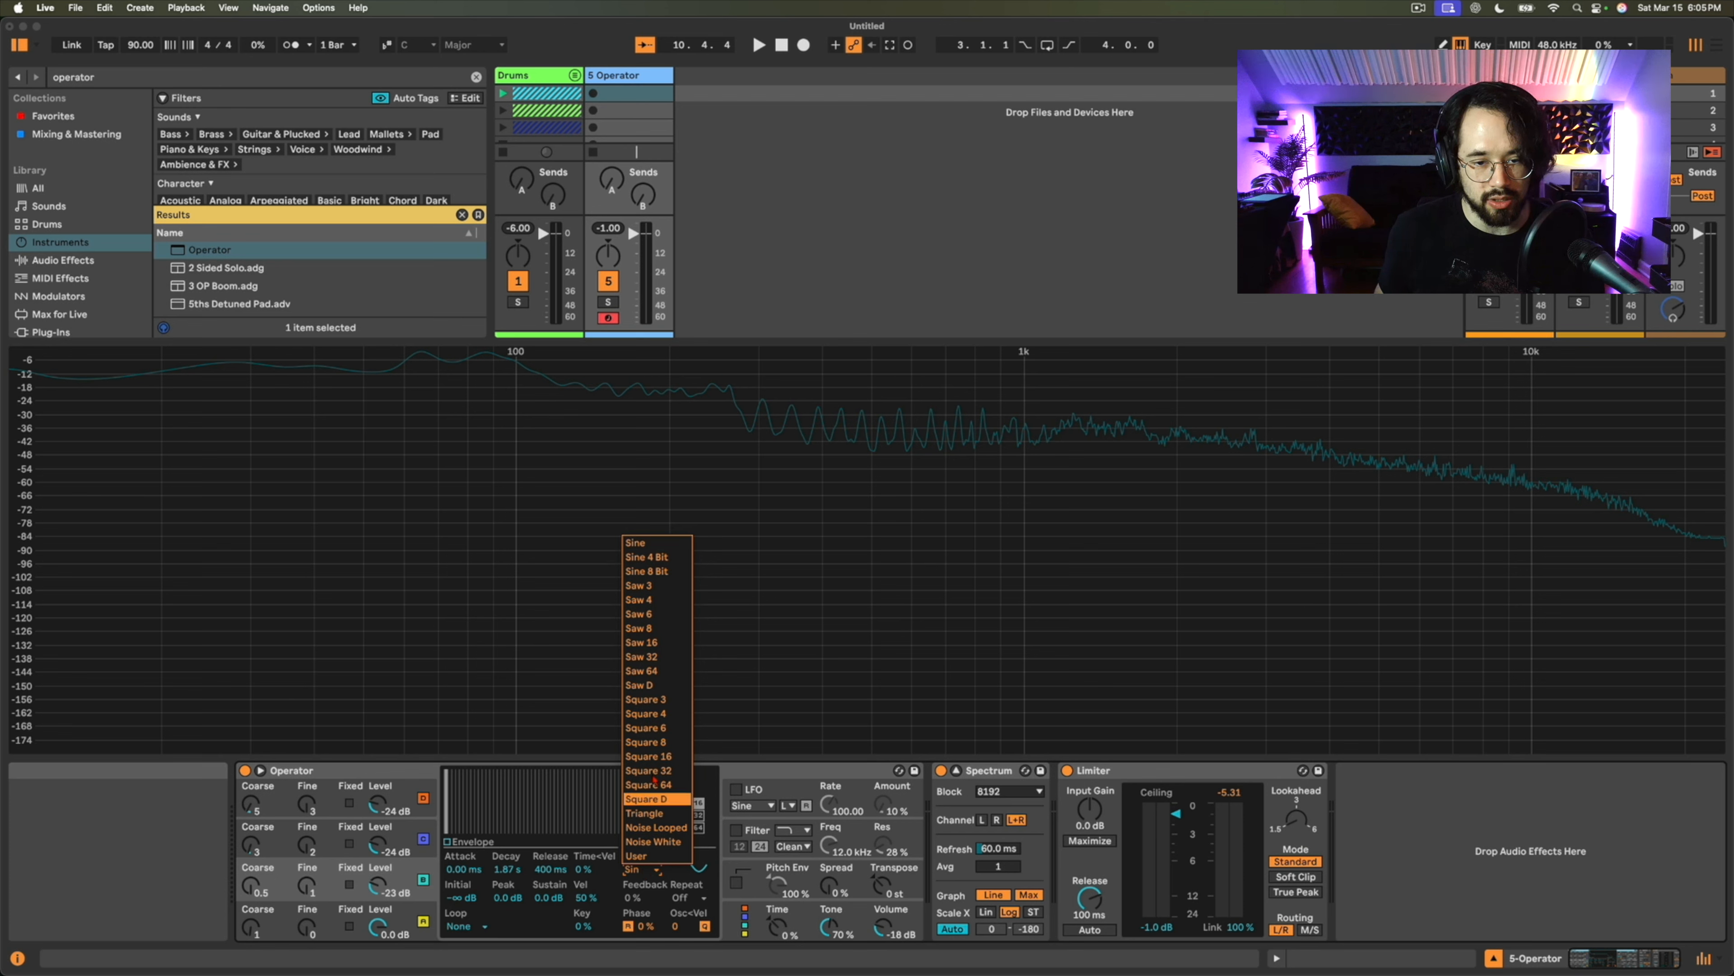
click(643, 870)
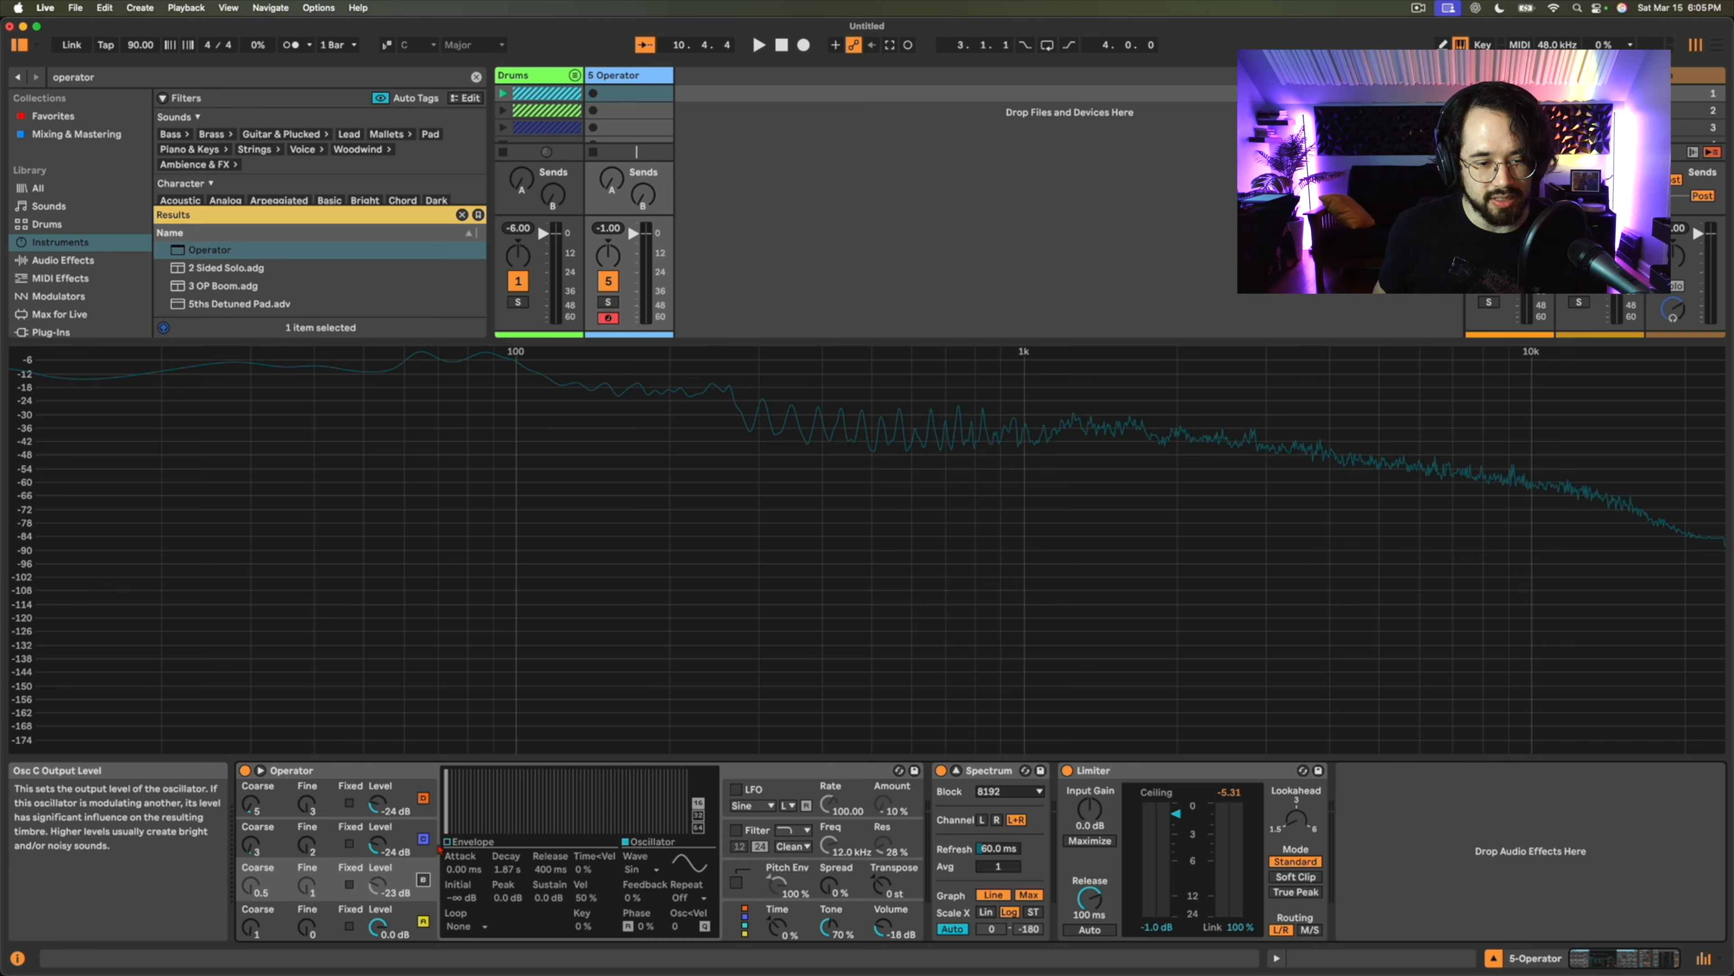
Try drawing scattered upper partials into oscillator A's sine waveform, and clear the drawn partials.
click(401, 918)
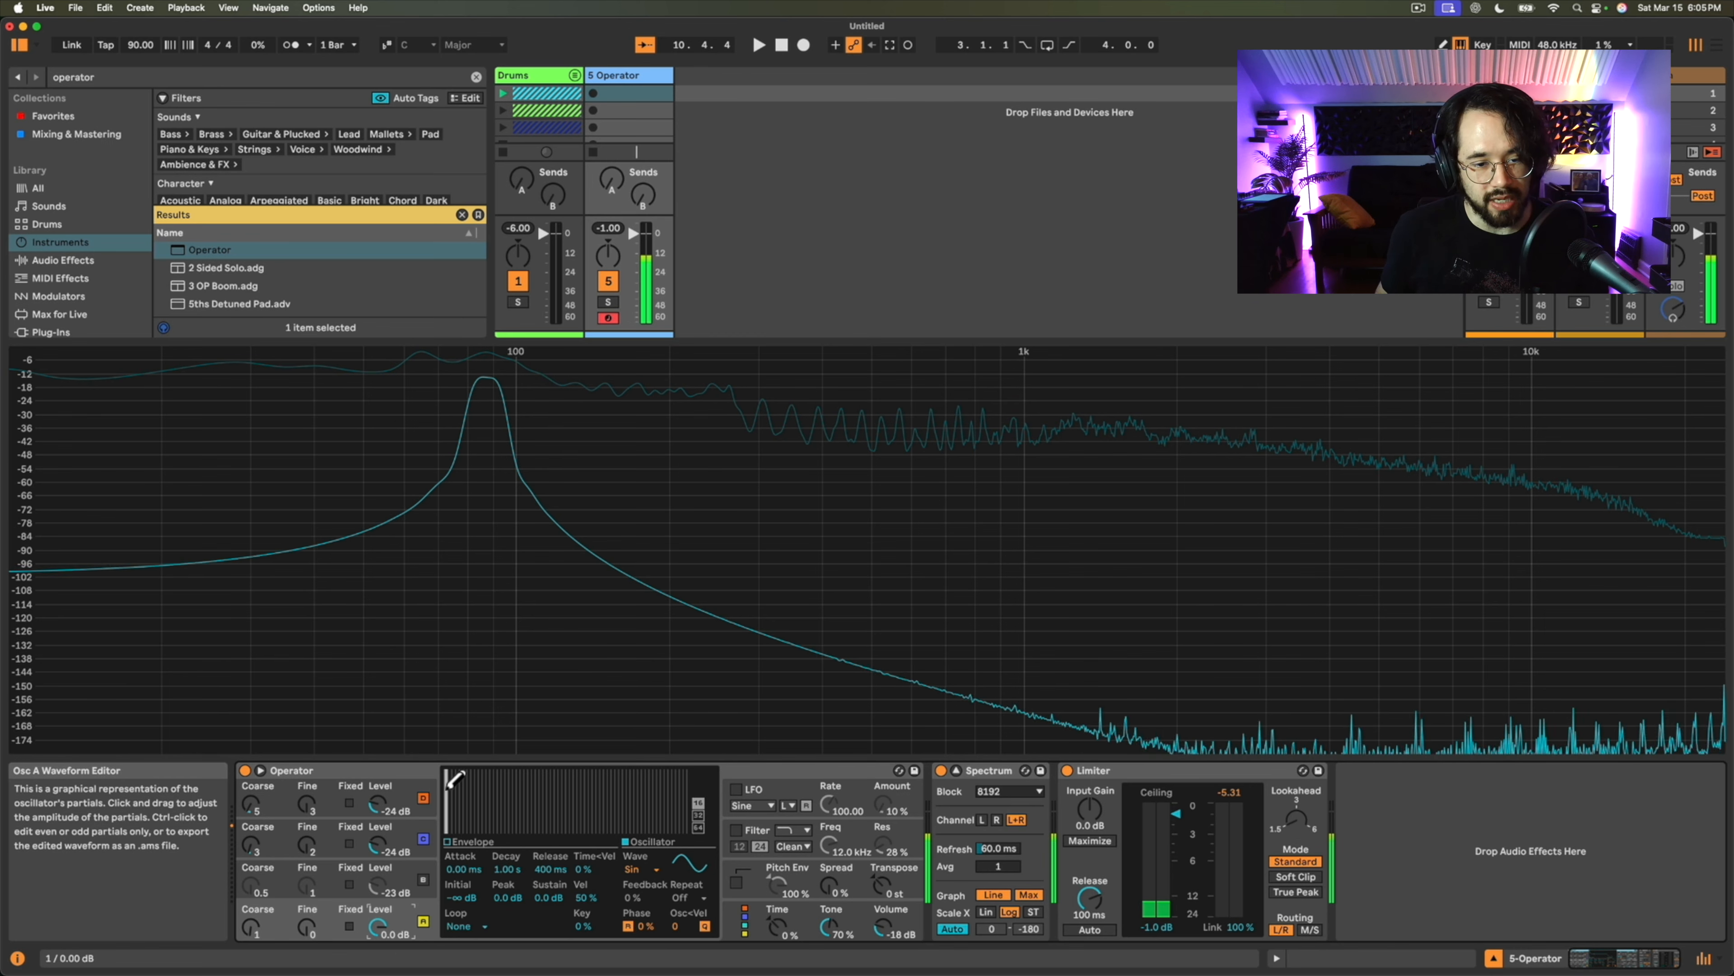
click(454, 774)
click(461, 781)
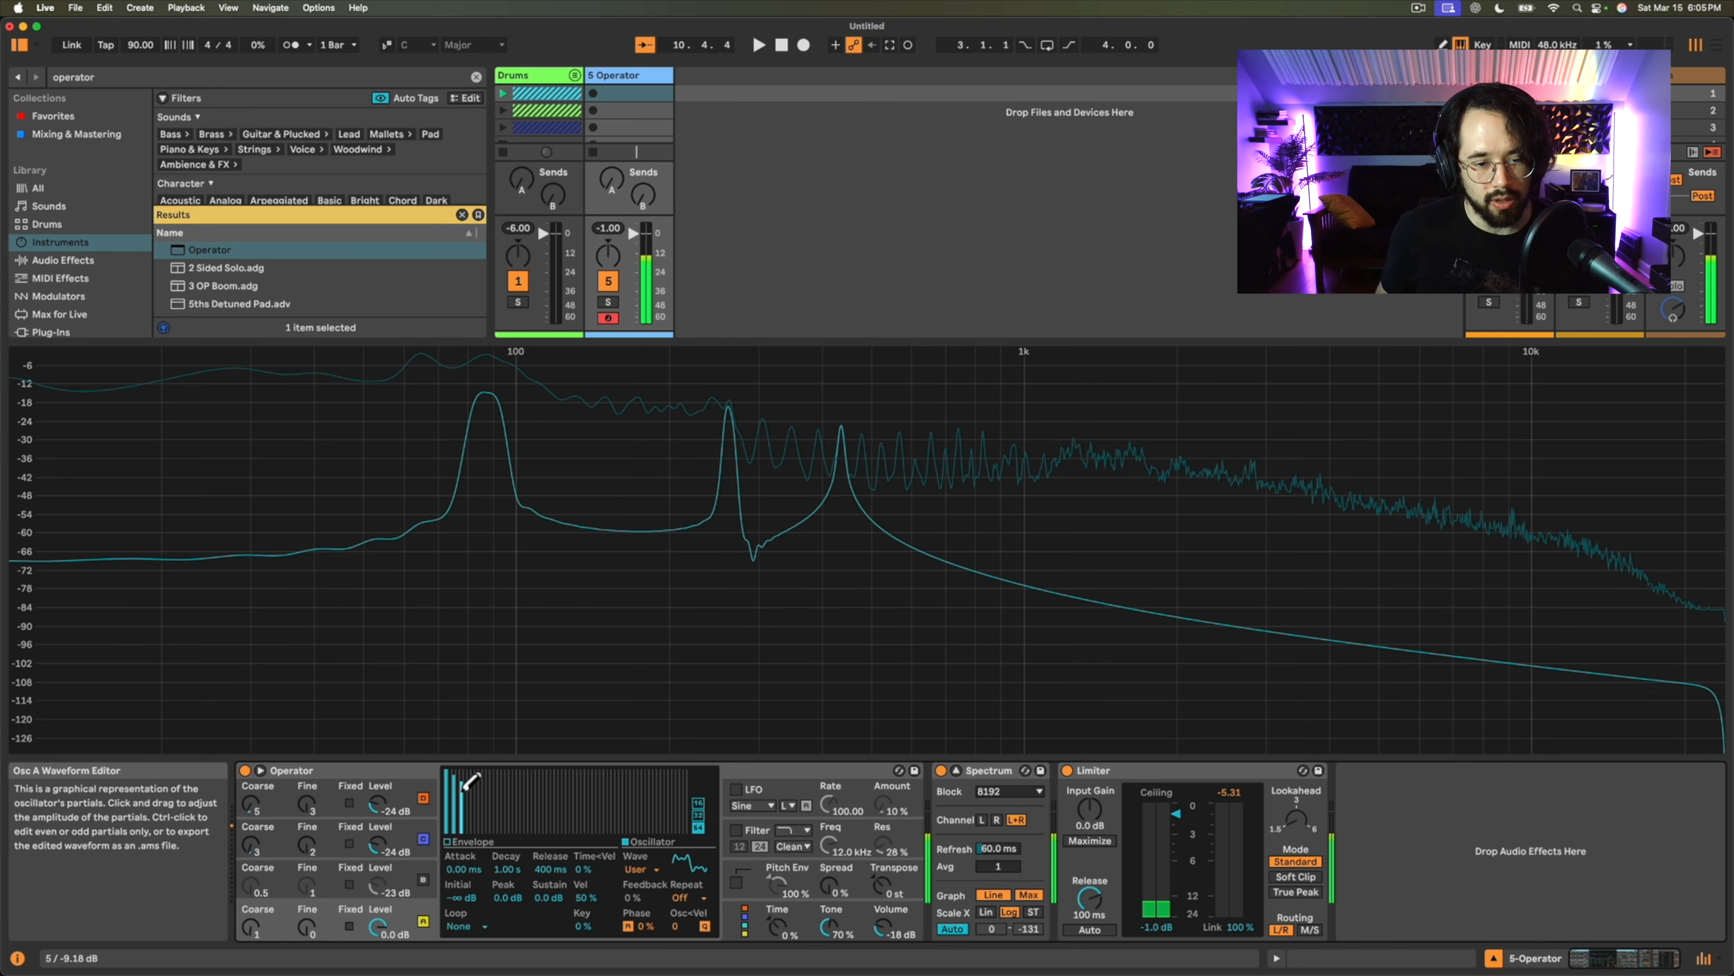
click(469, 782)
click(492, 783)
click(563, 787)
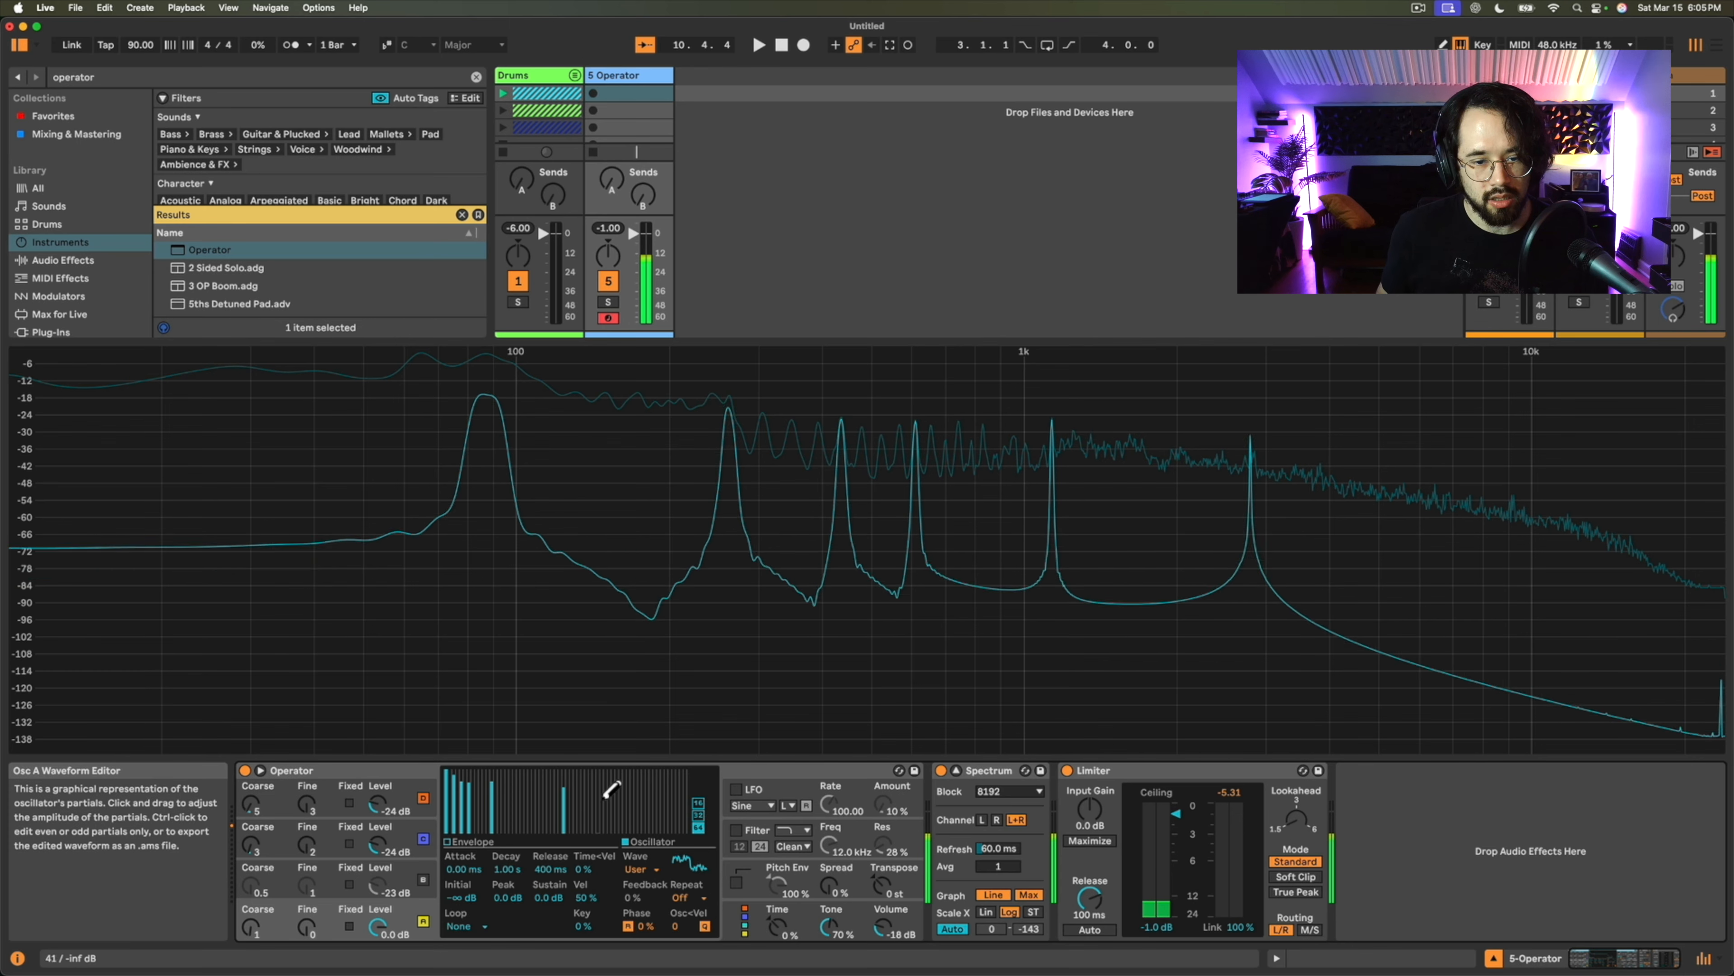
click(602, 791)
click(633, 791)
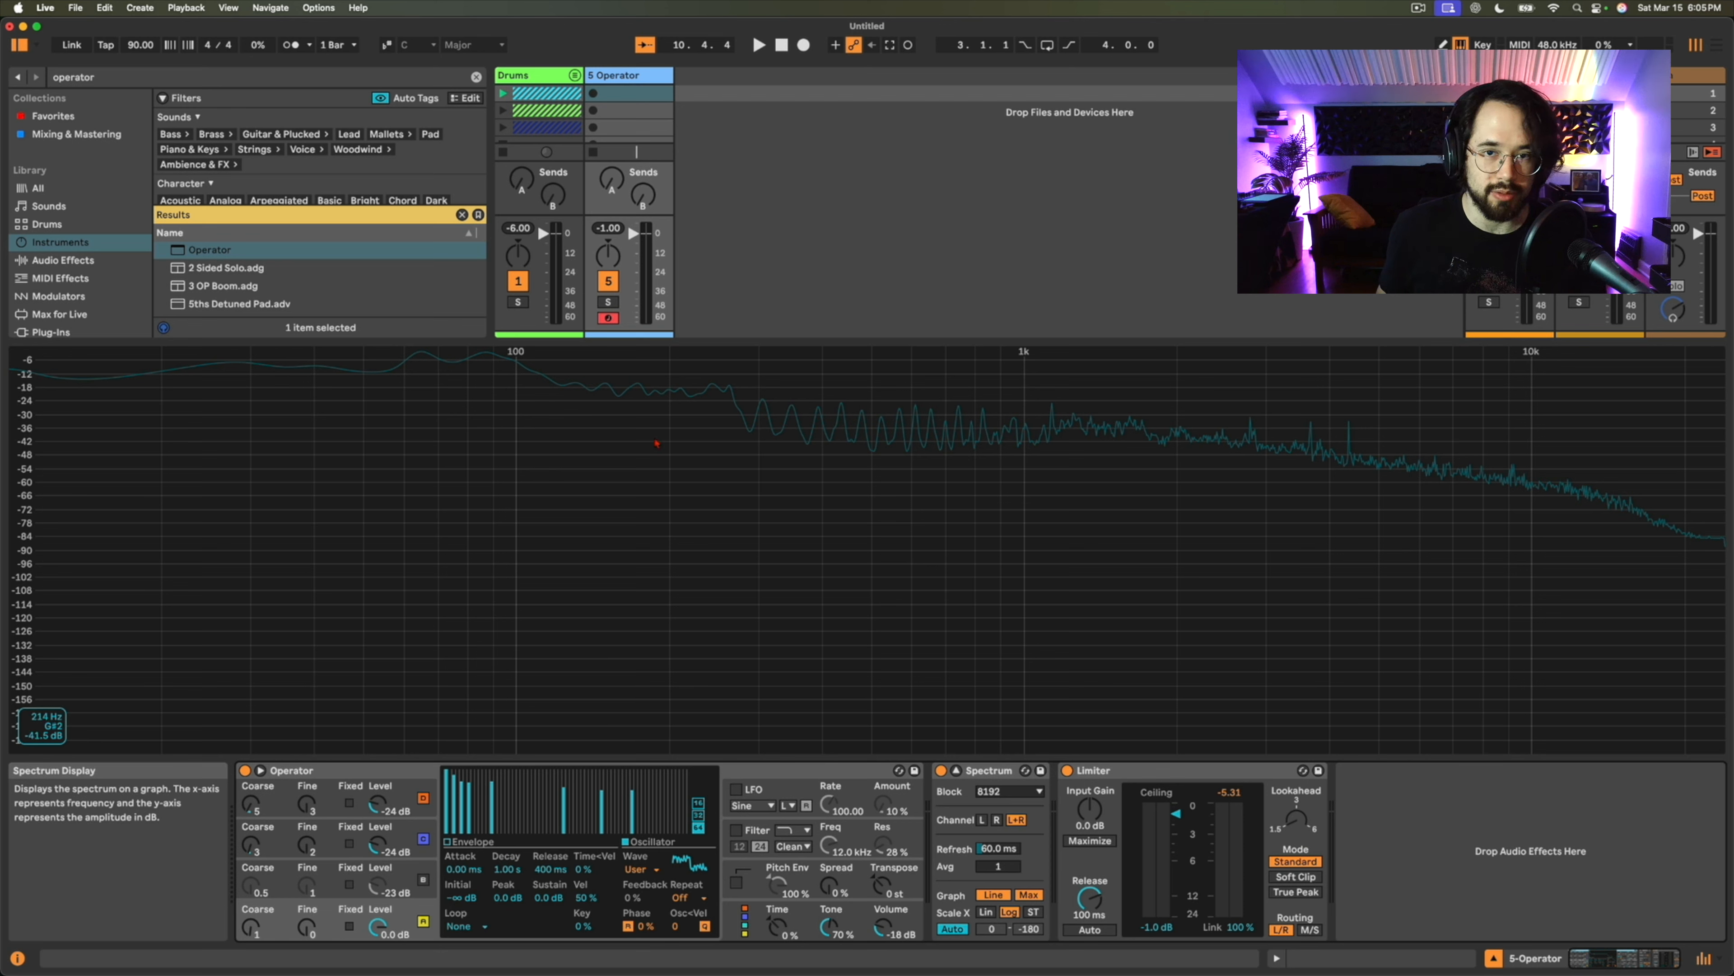
drag(604, 832, 452, 834)
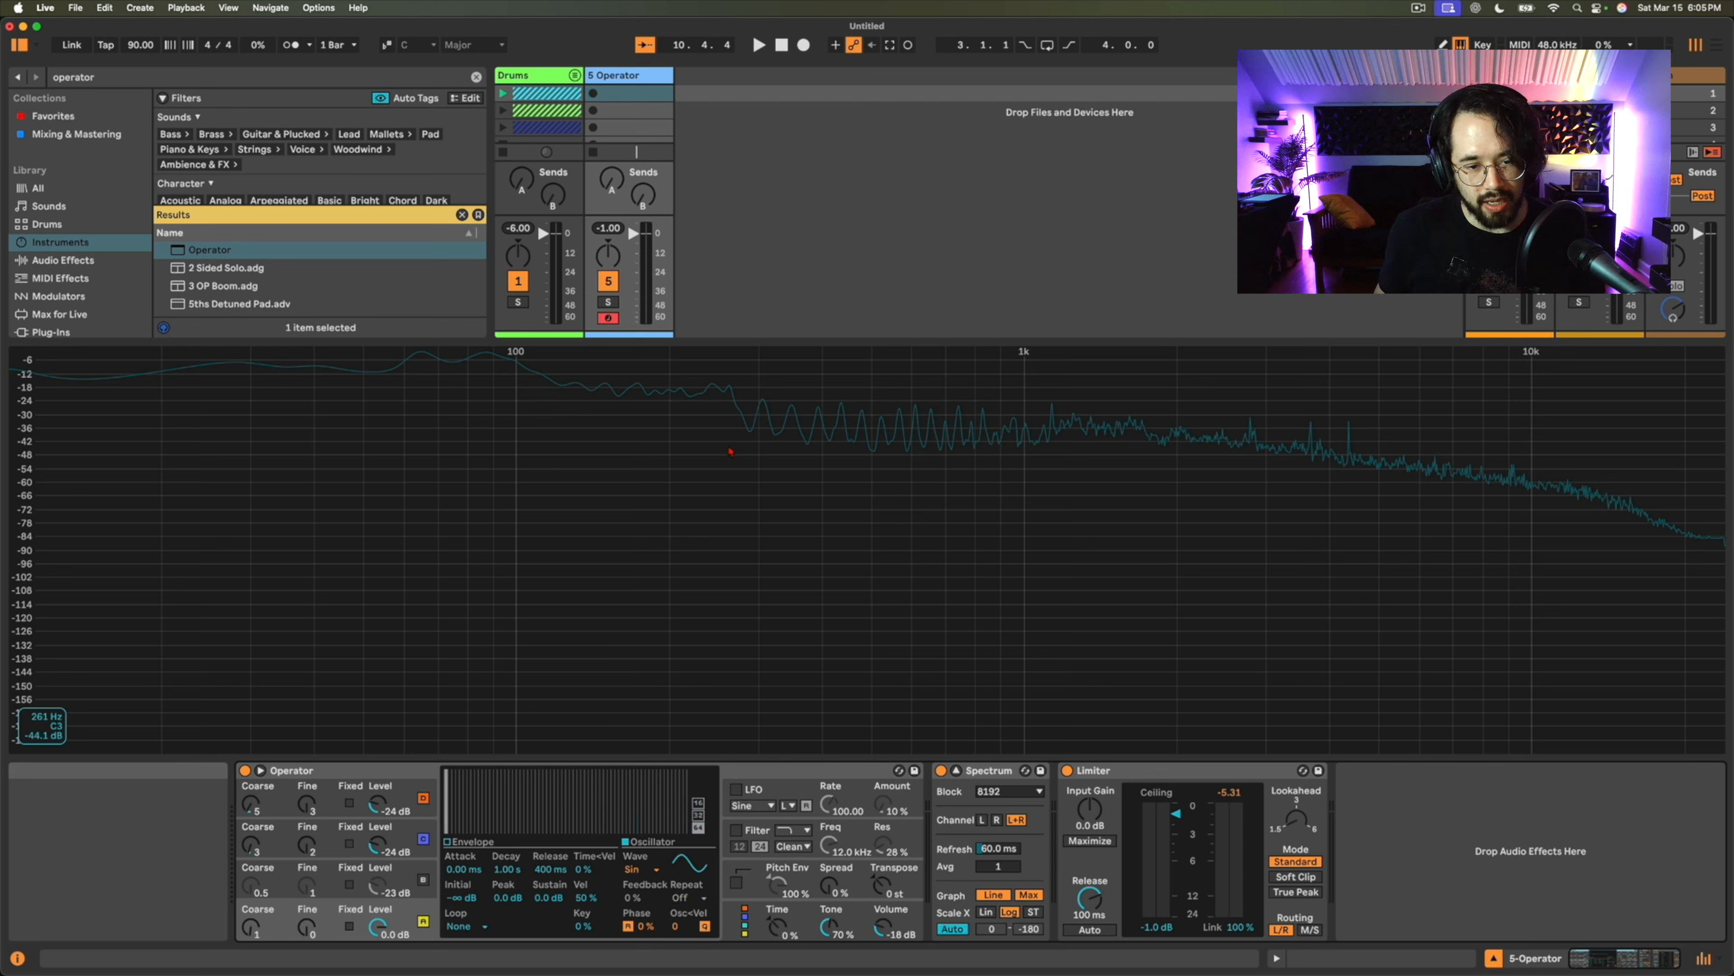
Draw a custom set of lower partials with decreasing amplitude into oscillator B's waveform and audition it.
click(410, 883)
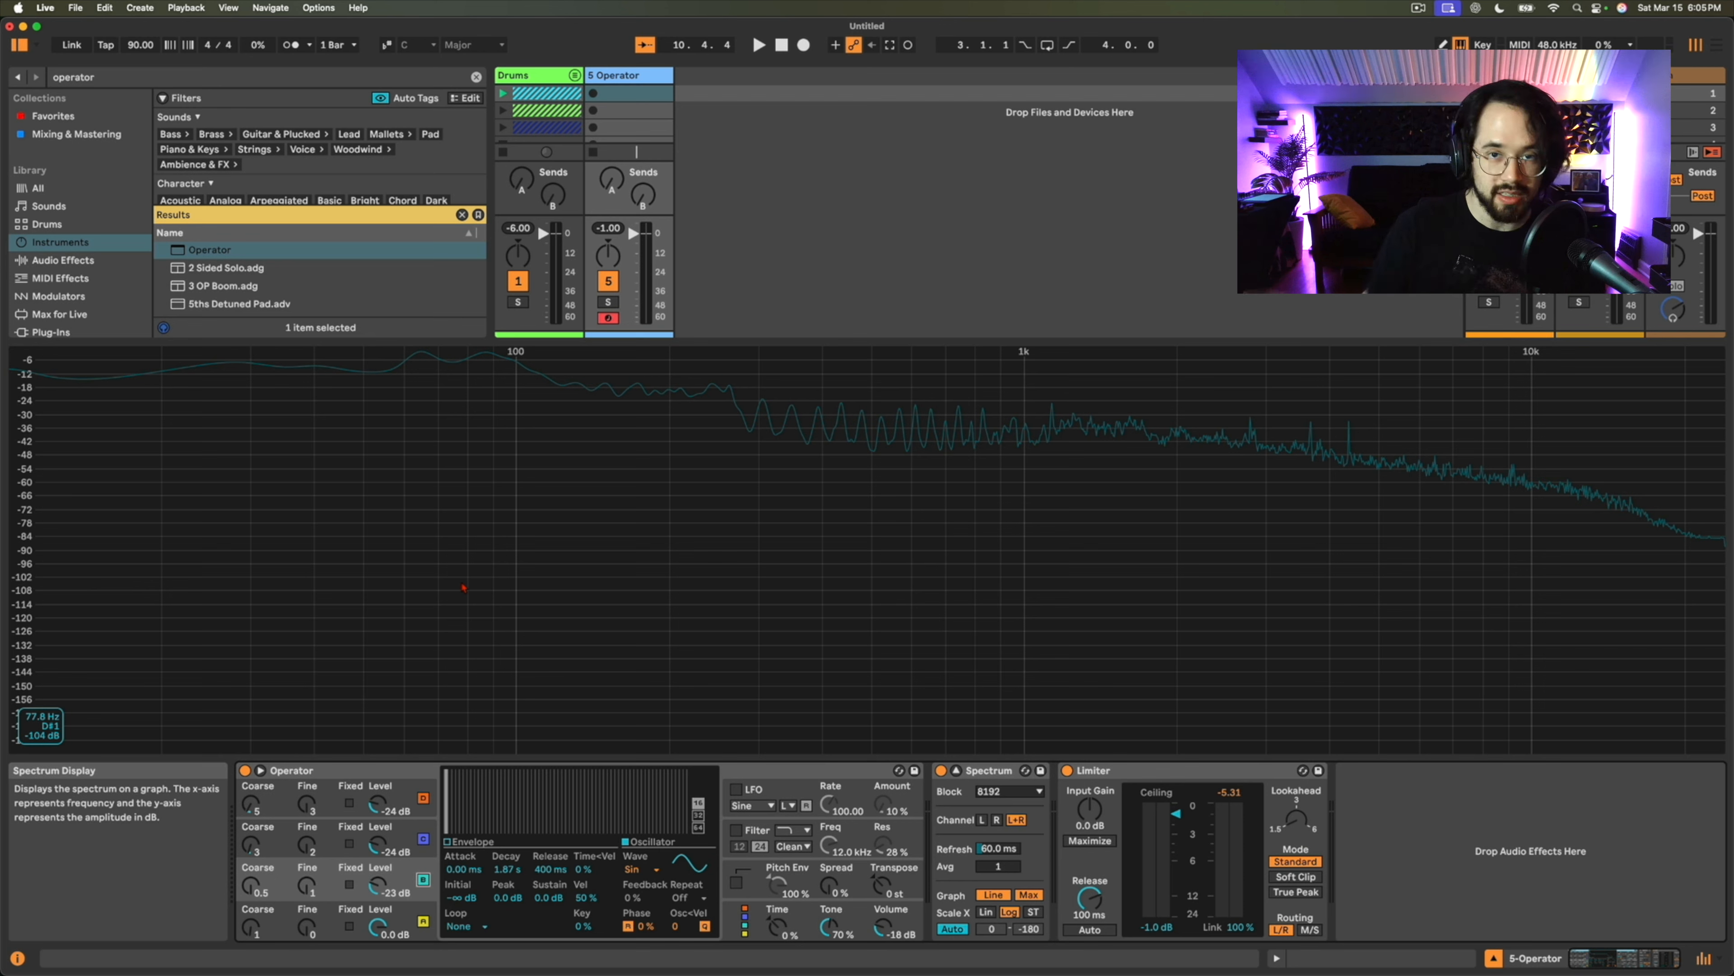
click(457, 784)
click(462, 774)
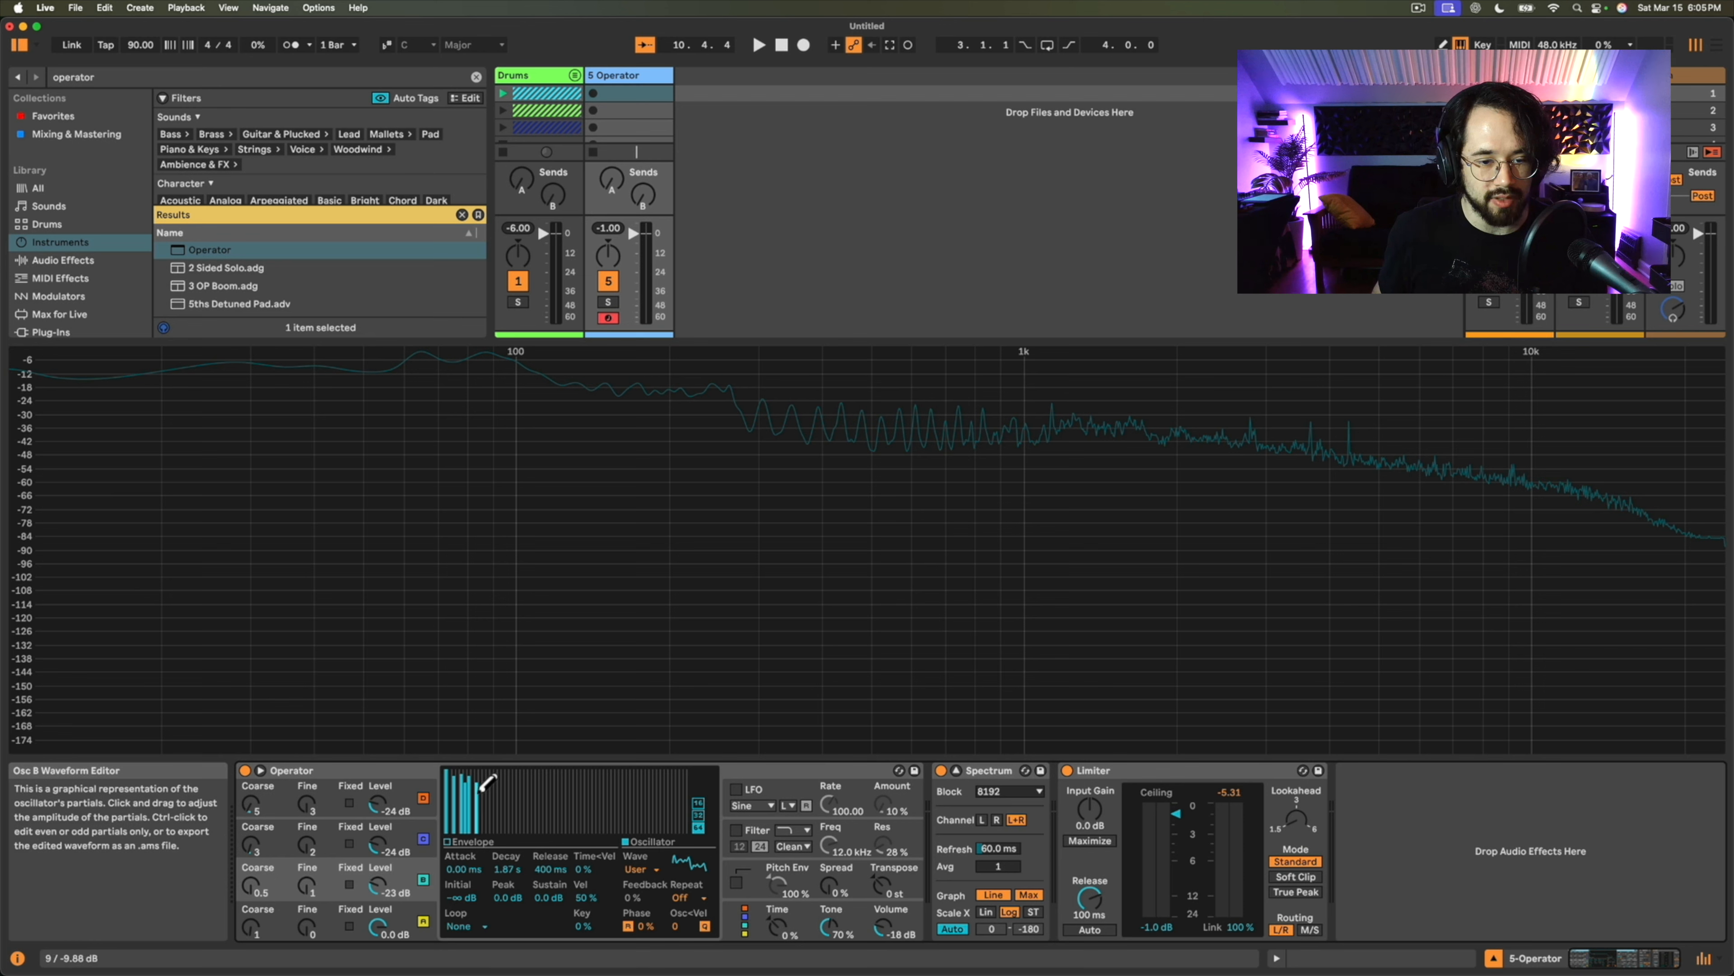
click(486, 784)
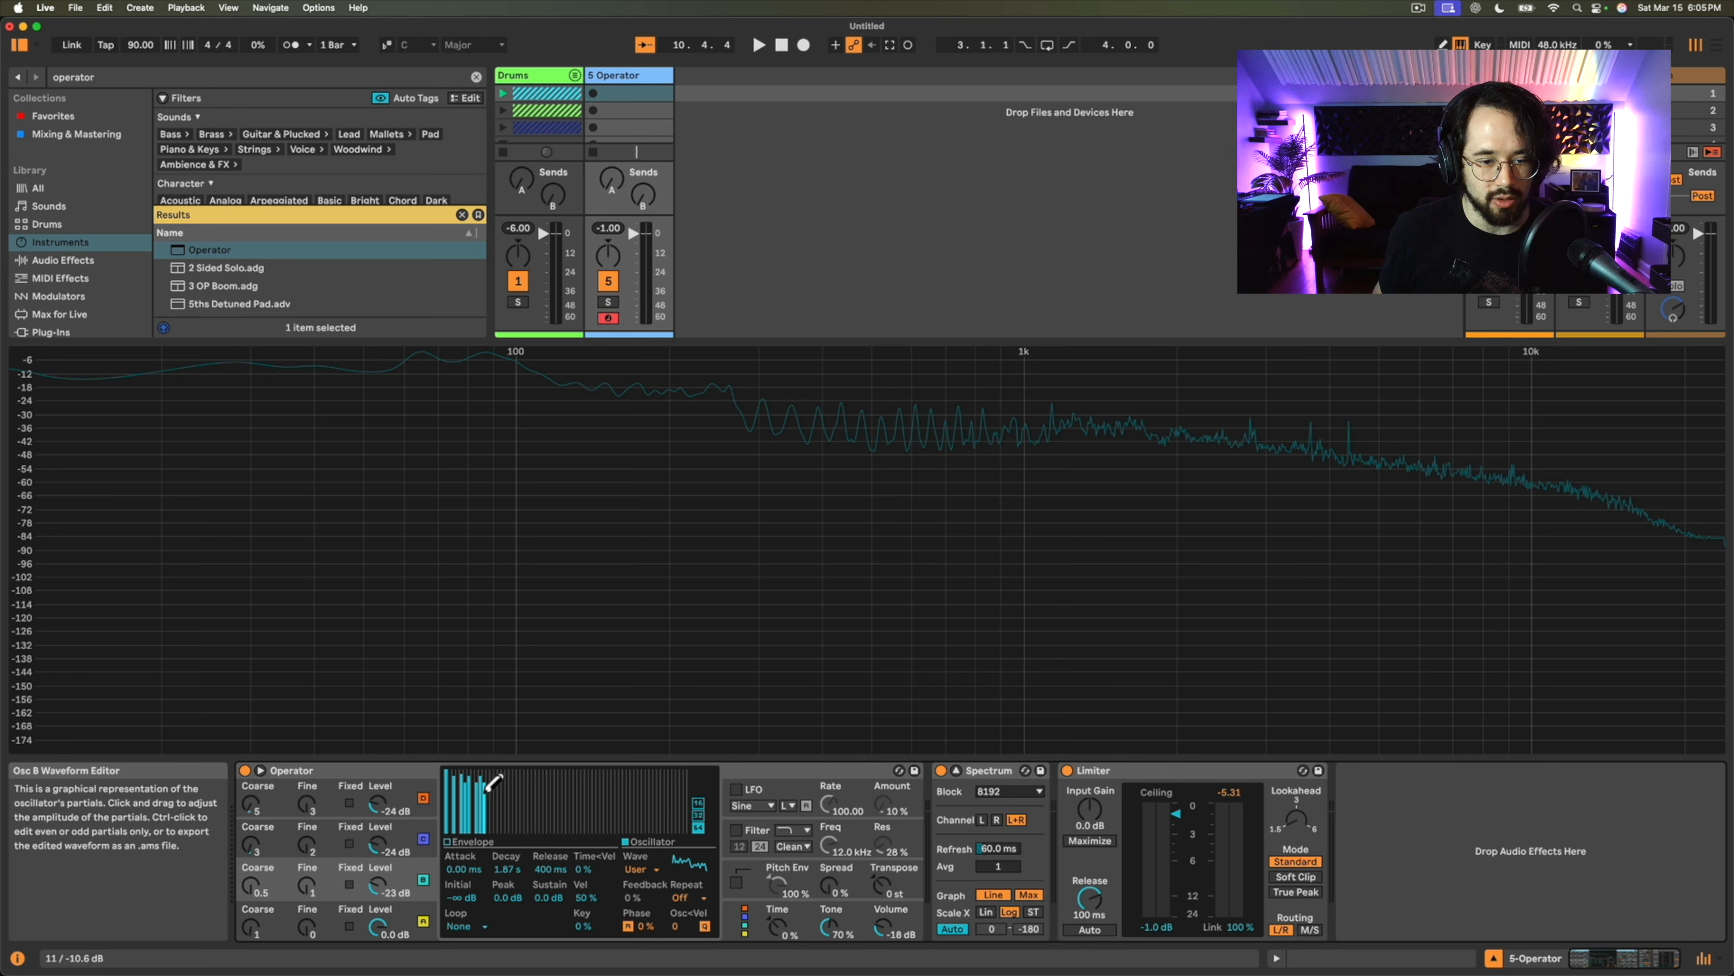
click(493, 778)
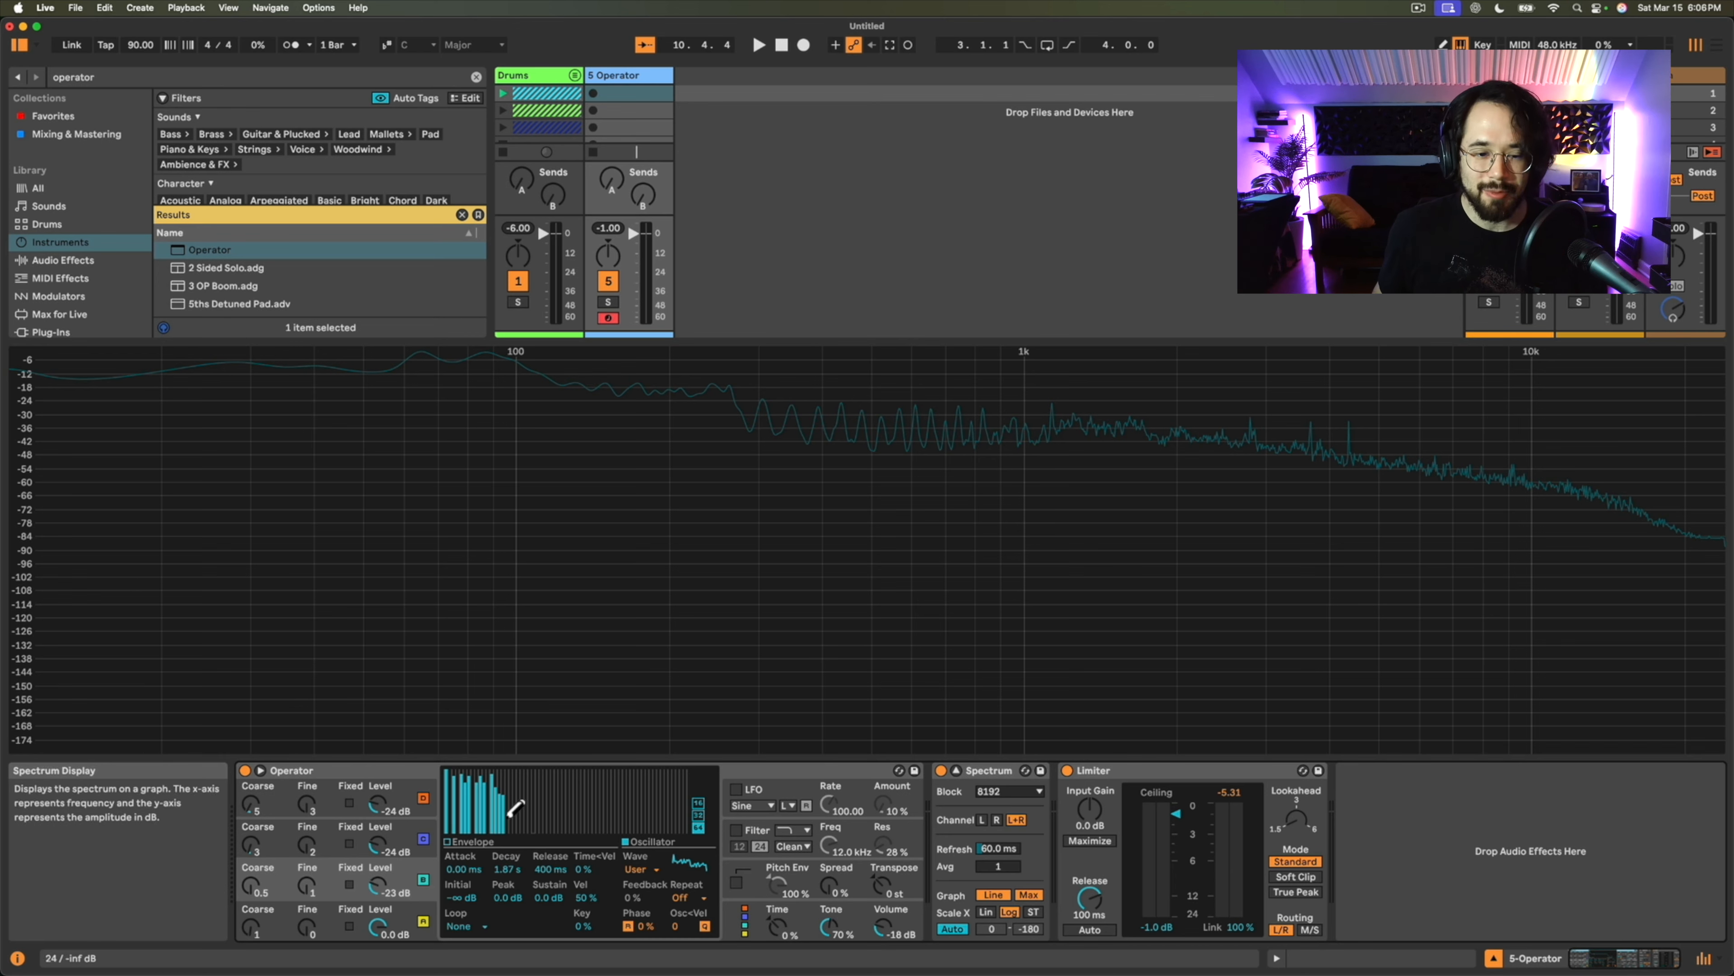
key(f)
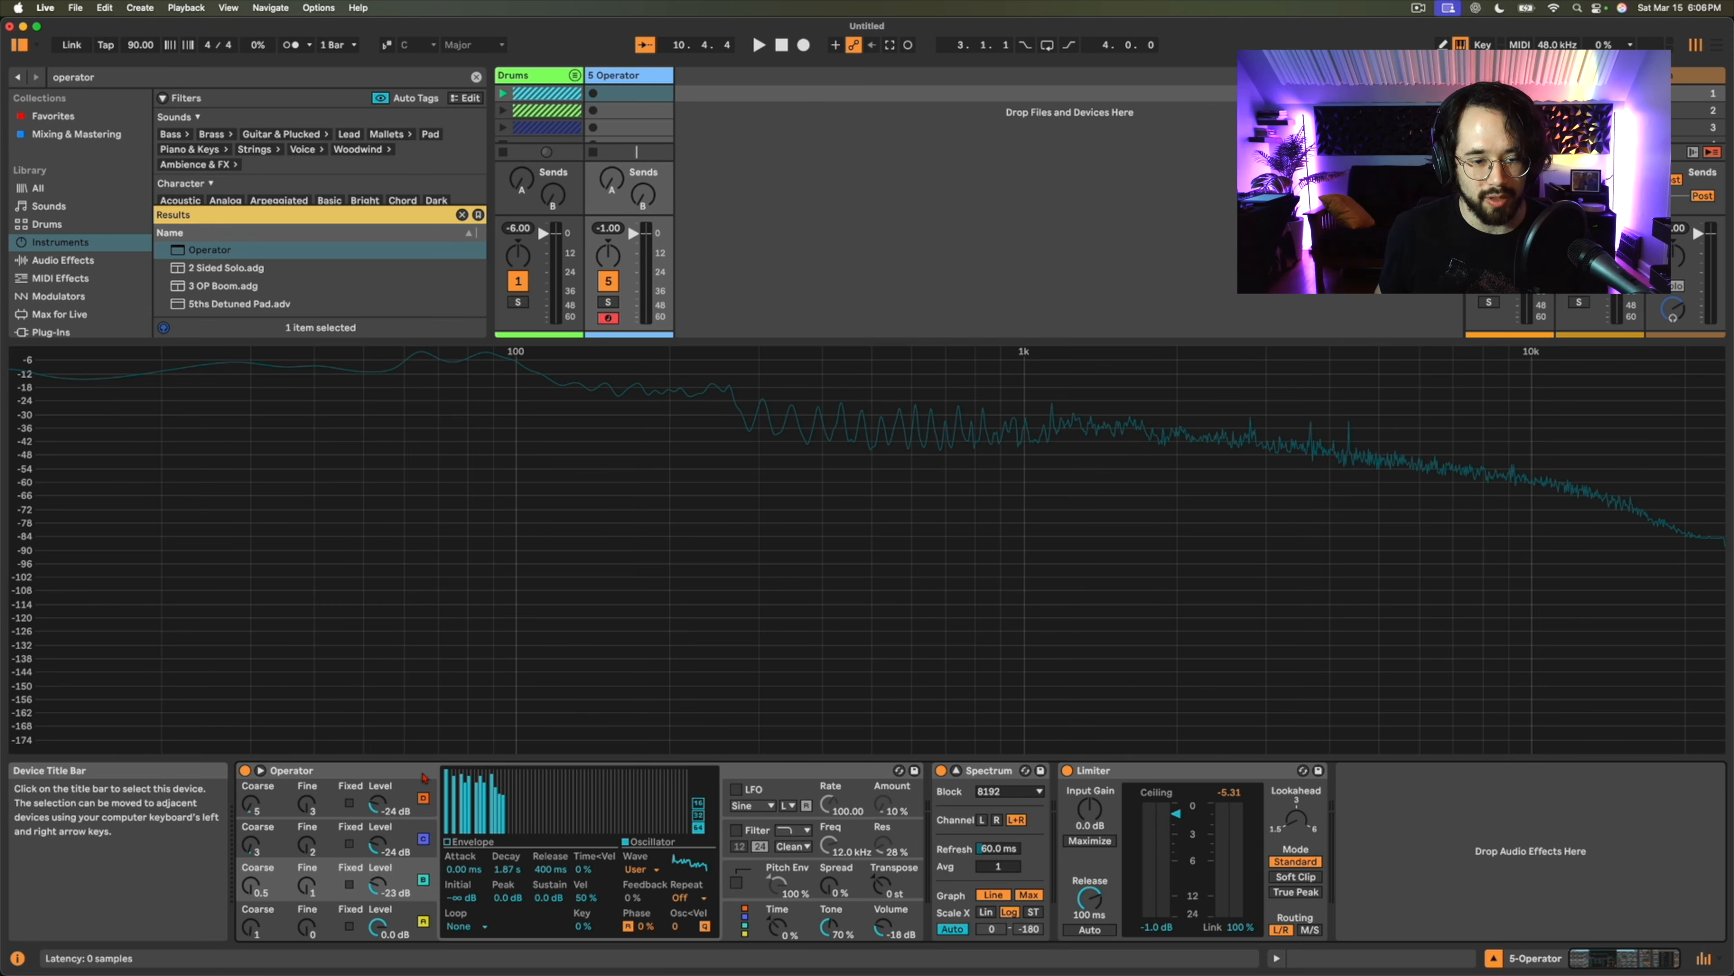
Show oscillator C's envelope and lengthen its attack to 1.84 s.
click(408, 801)
click(411, 843)
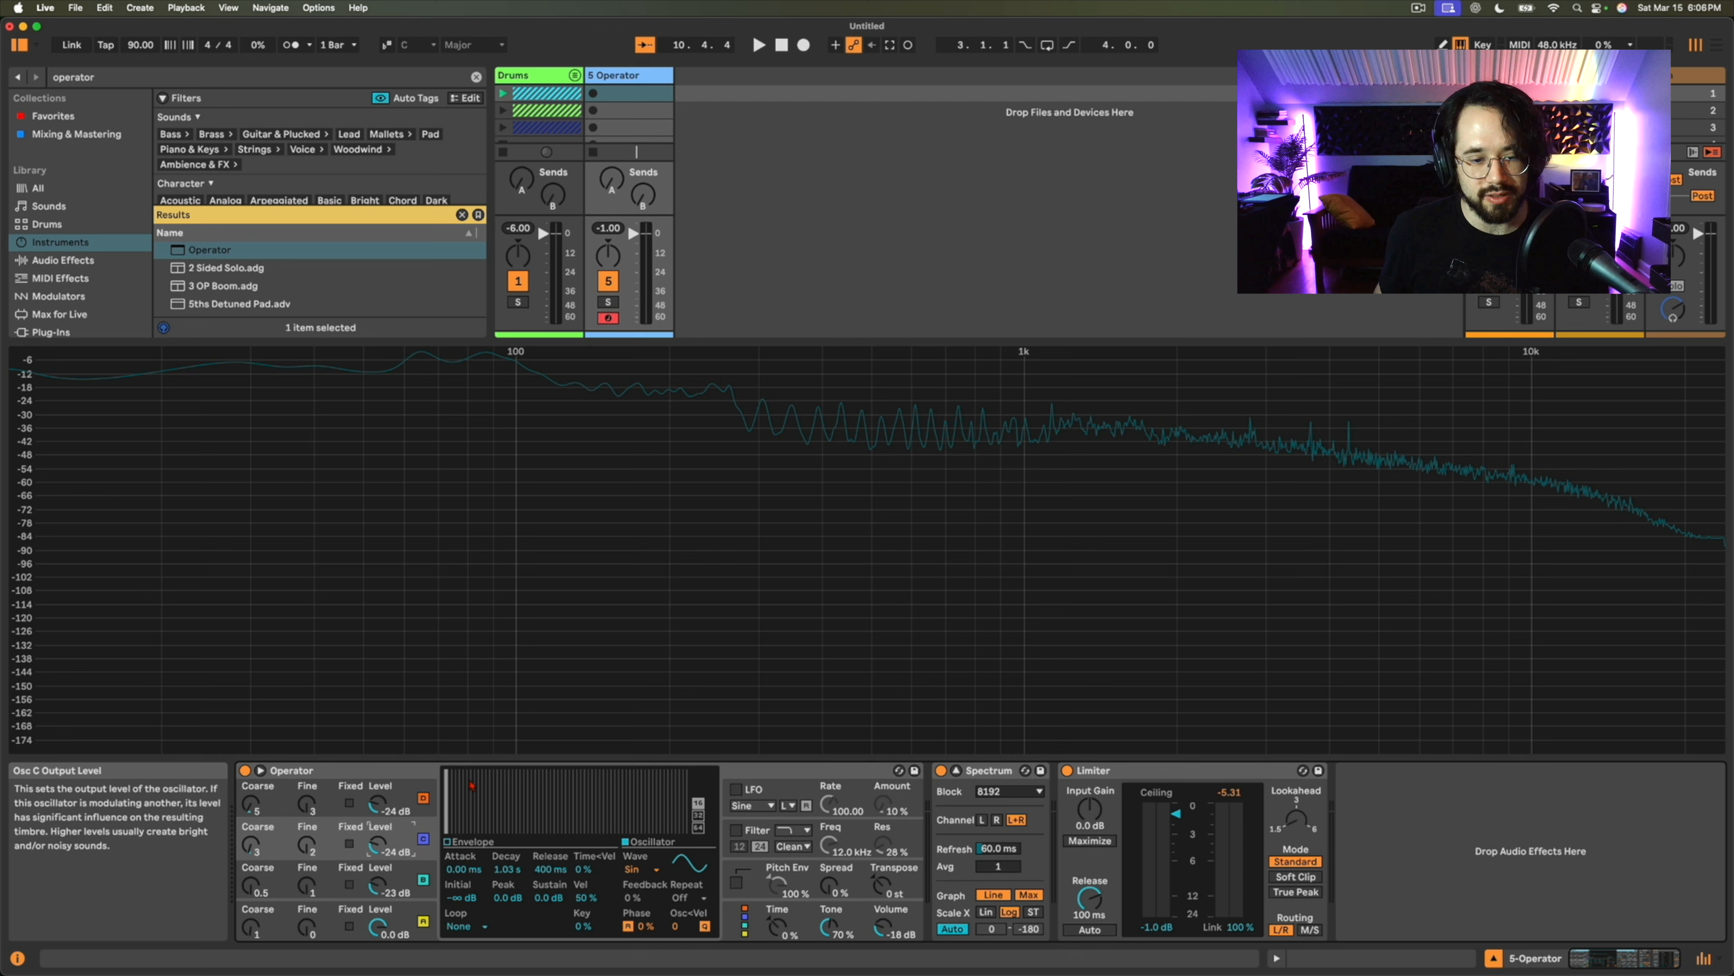
click(456, 863)
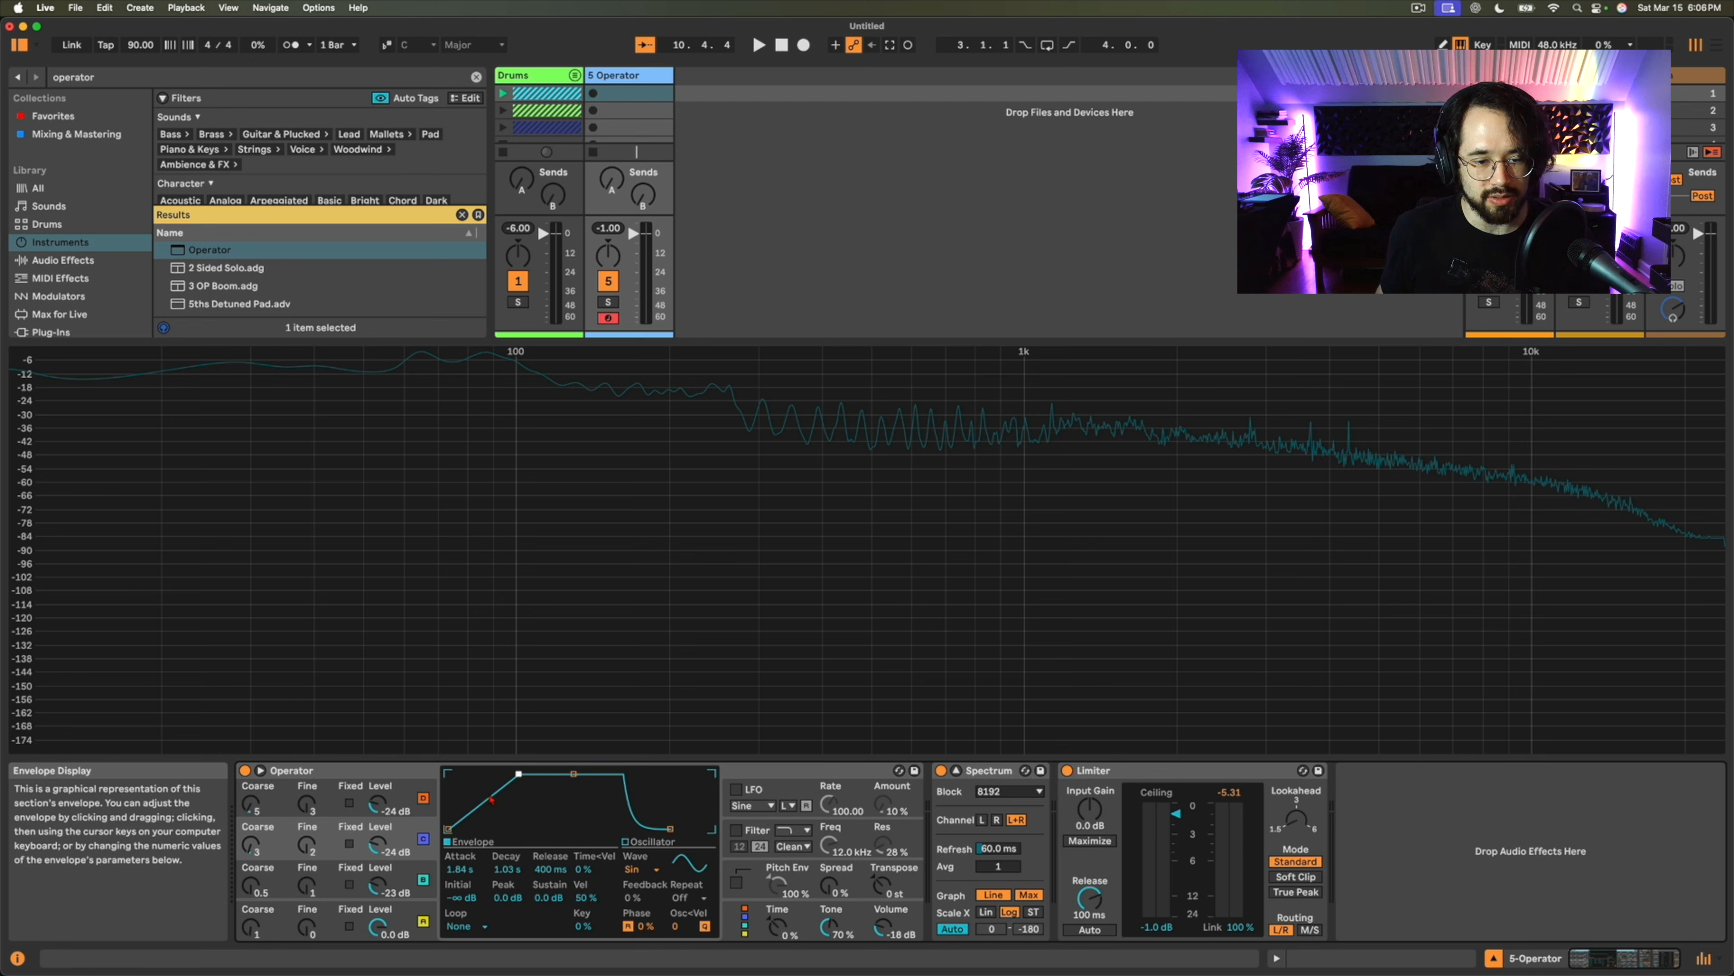
Compare the envelopes of oscillators C and D and play a test note.
click(399, 796)
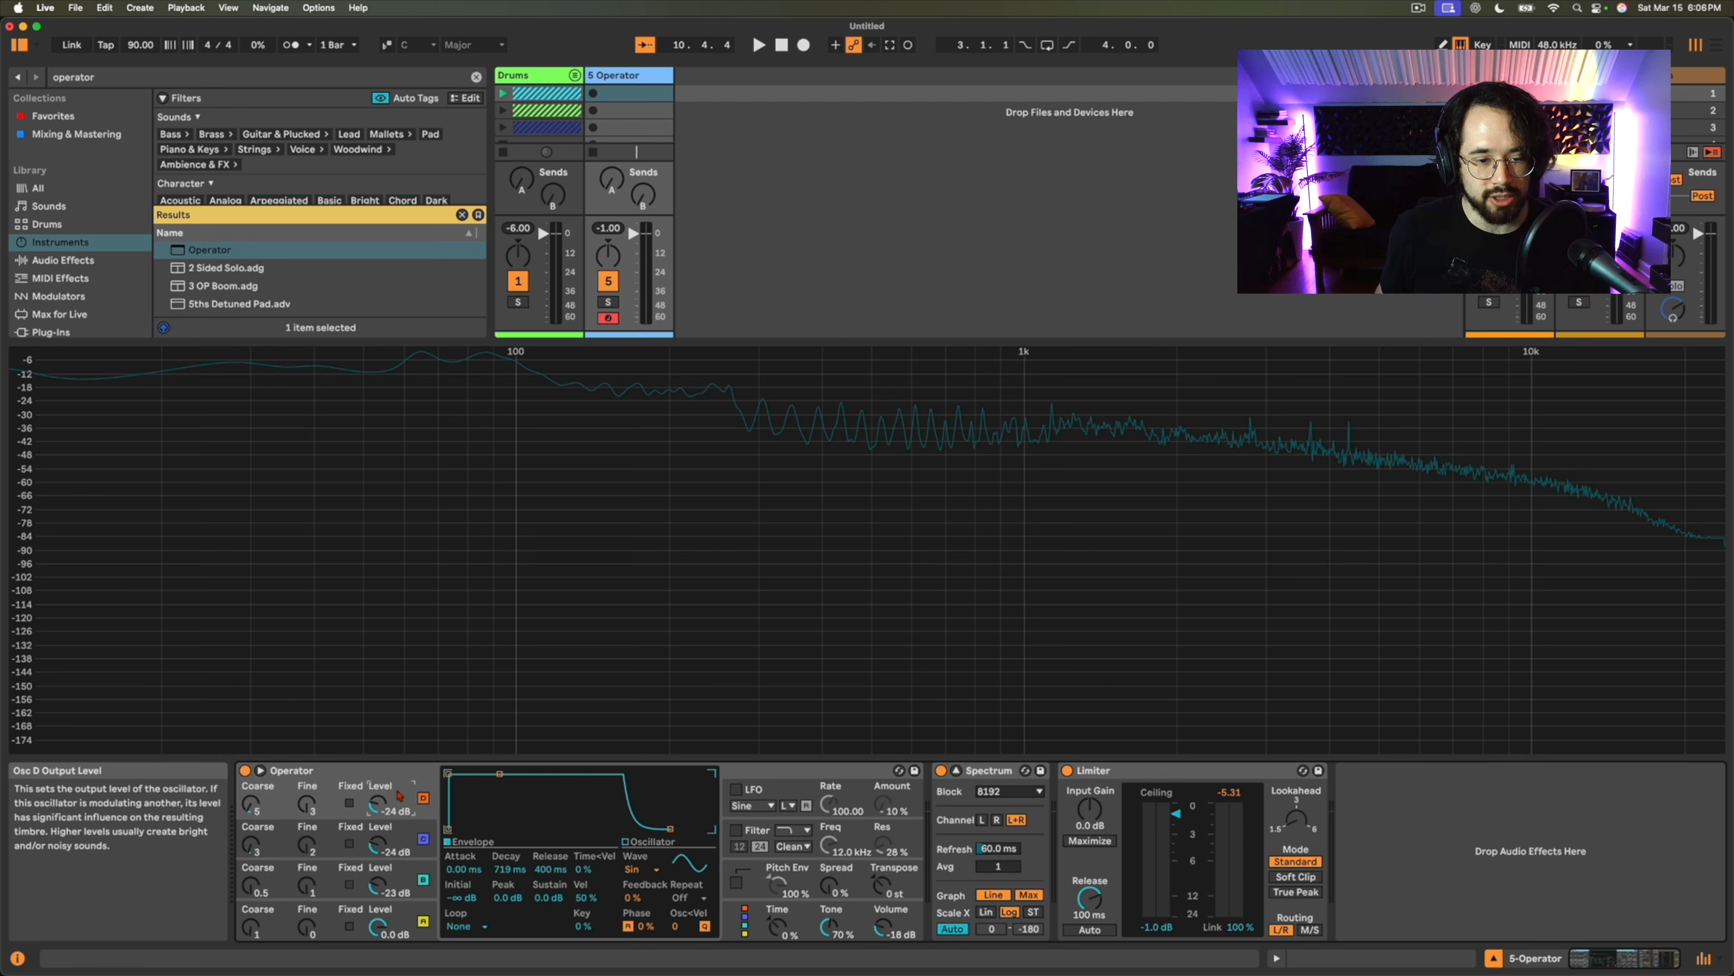
click(409, 838)
click(404, 804)
click(403, 831)
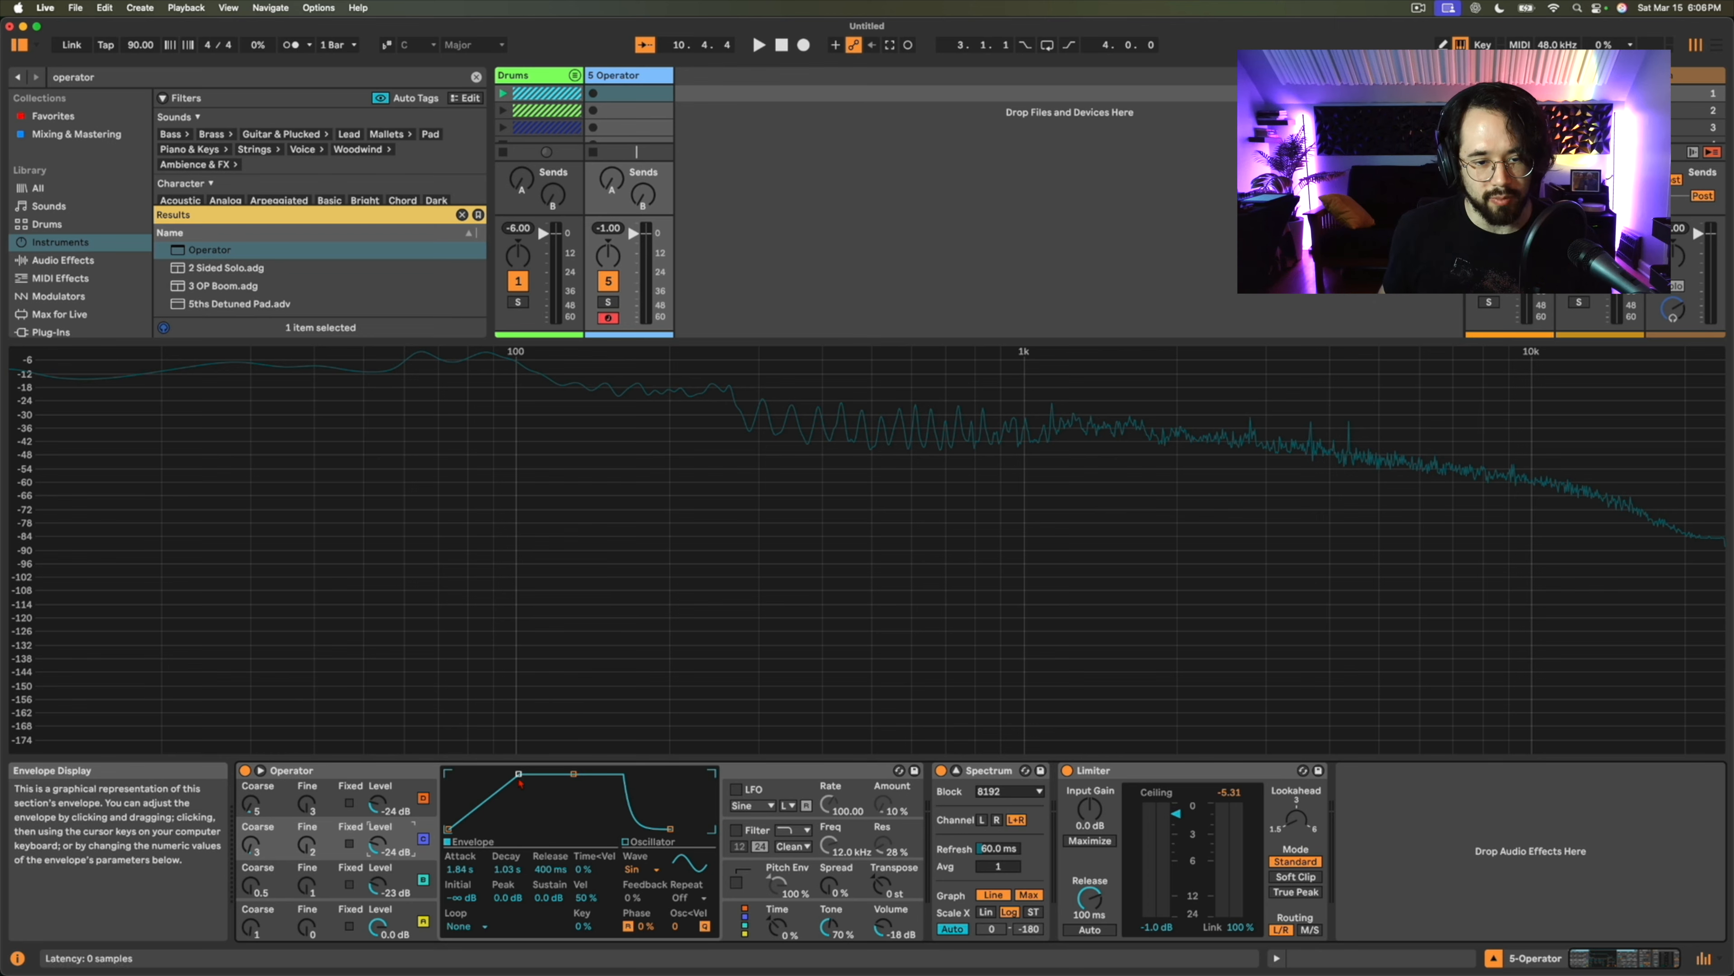
key(f)
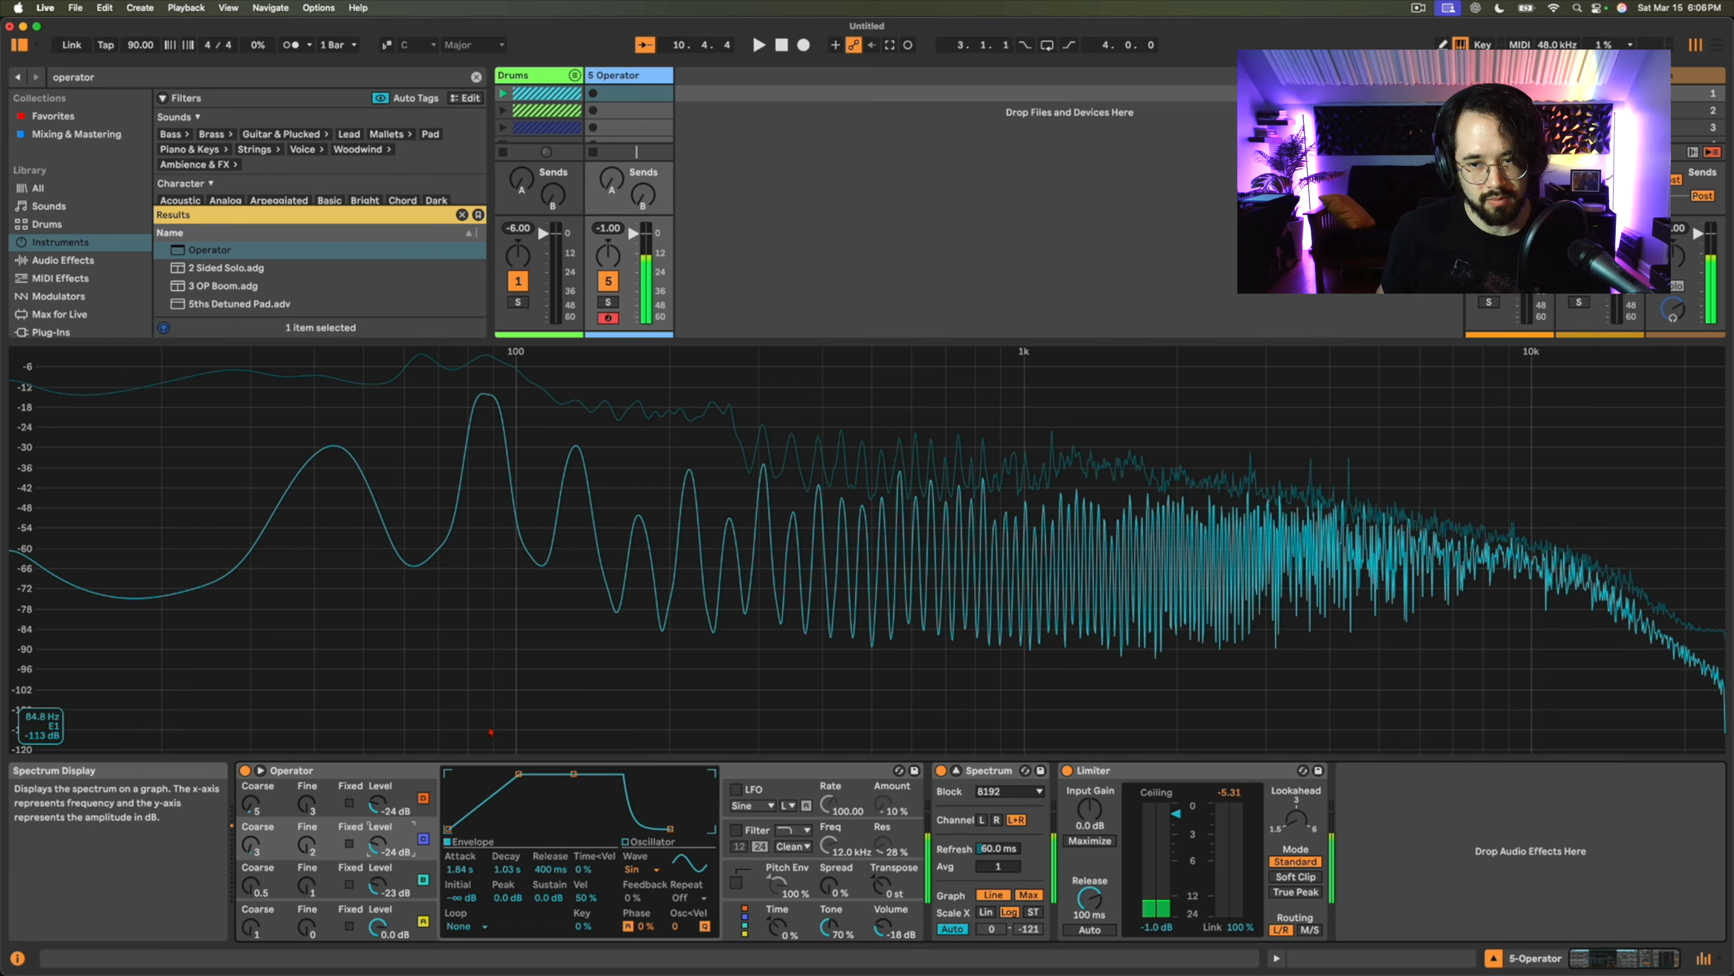
Review the envelopes of oscillators B, C and D, and show oscillator B's drawn partials.
click(399, 870)
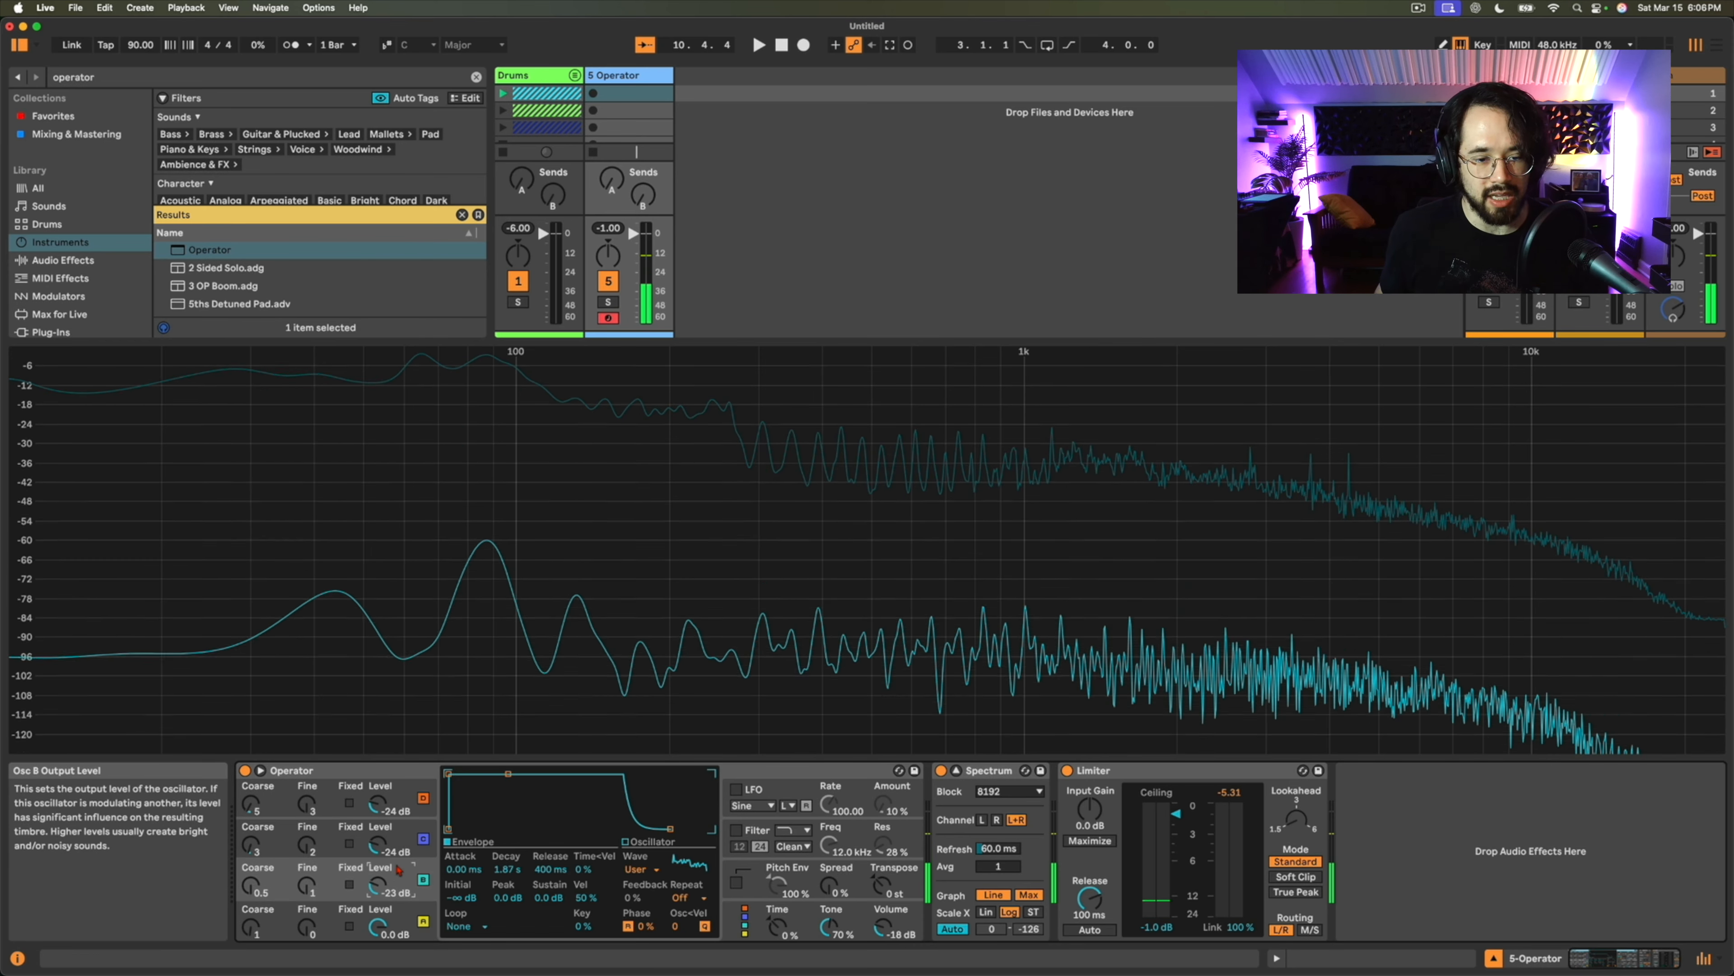
click(402, 807)
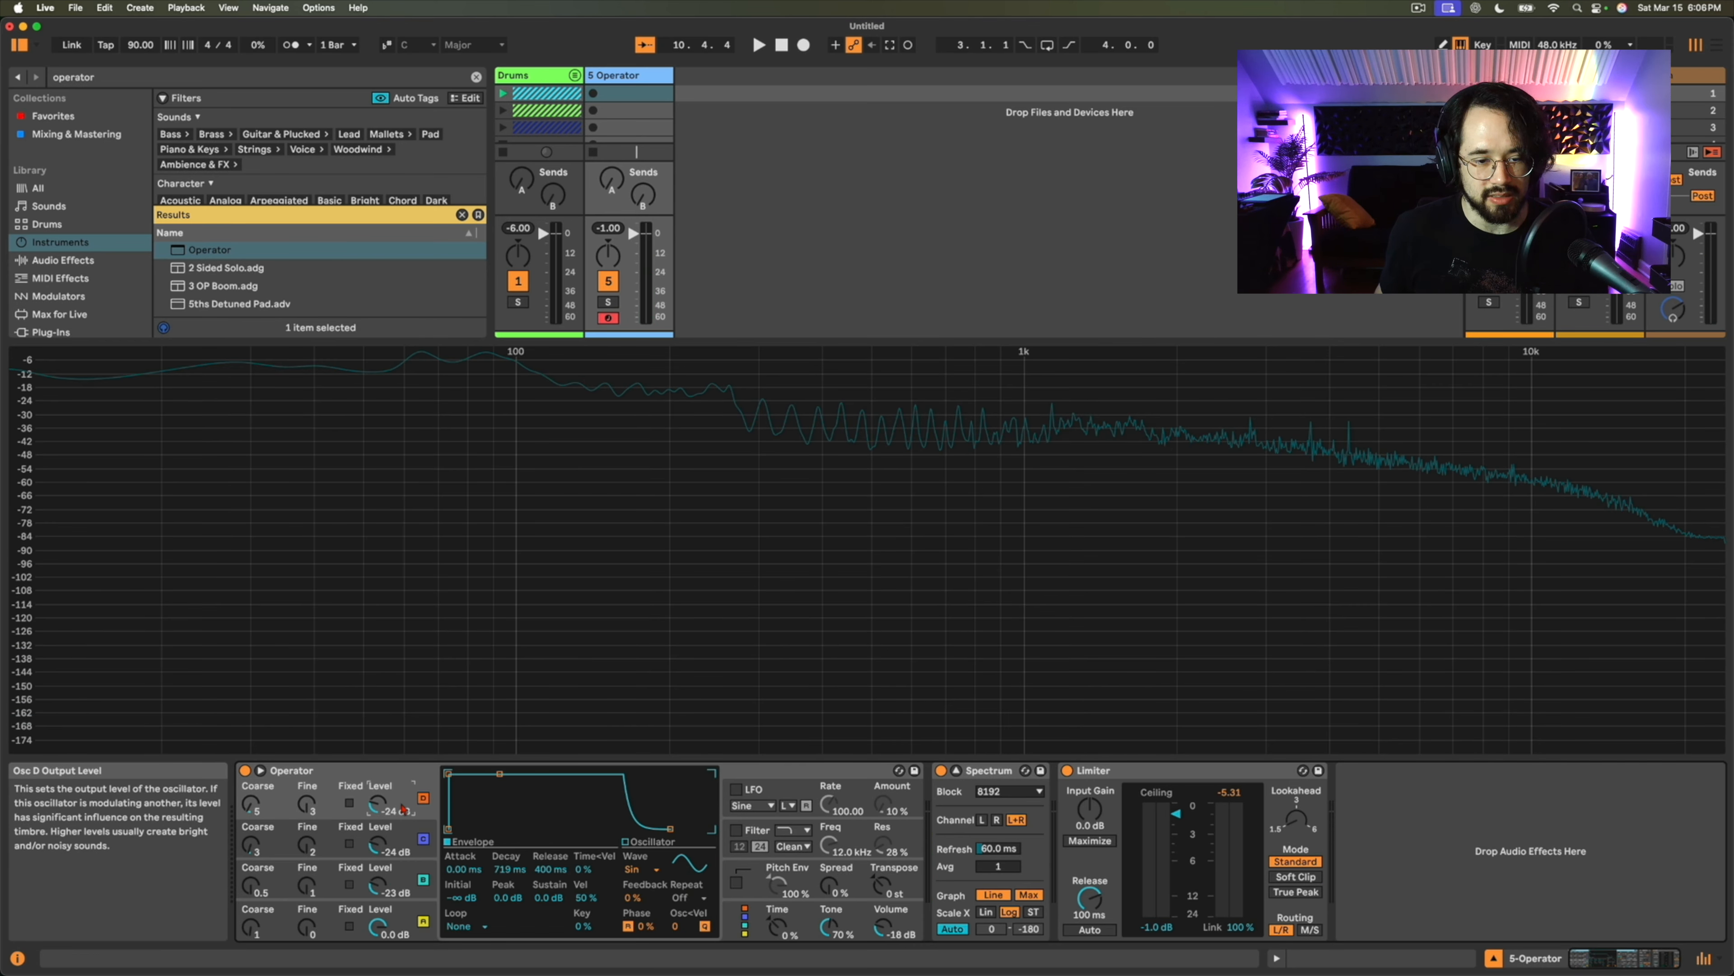
click(404, 847)
click(404, 872)
click(404, 845)
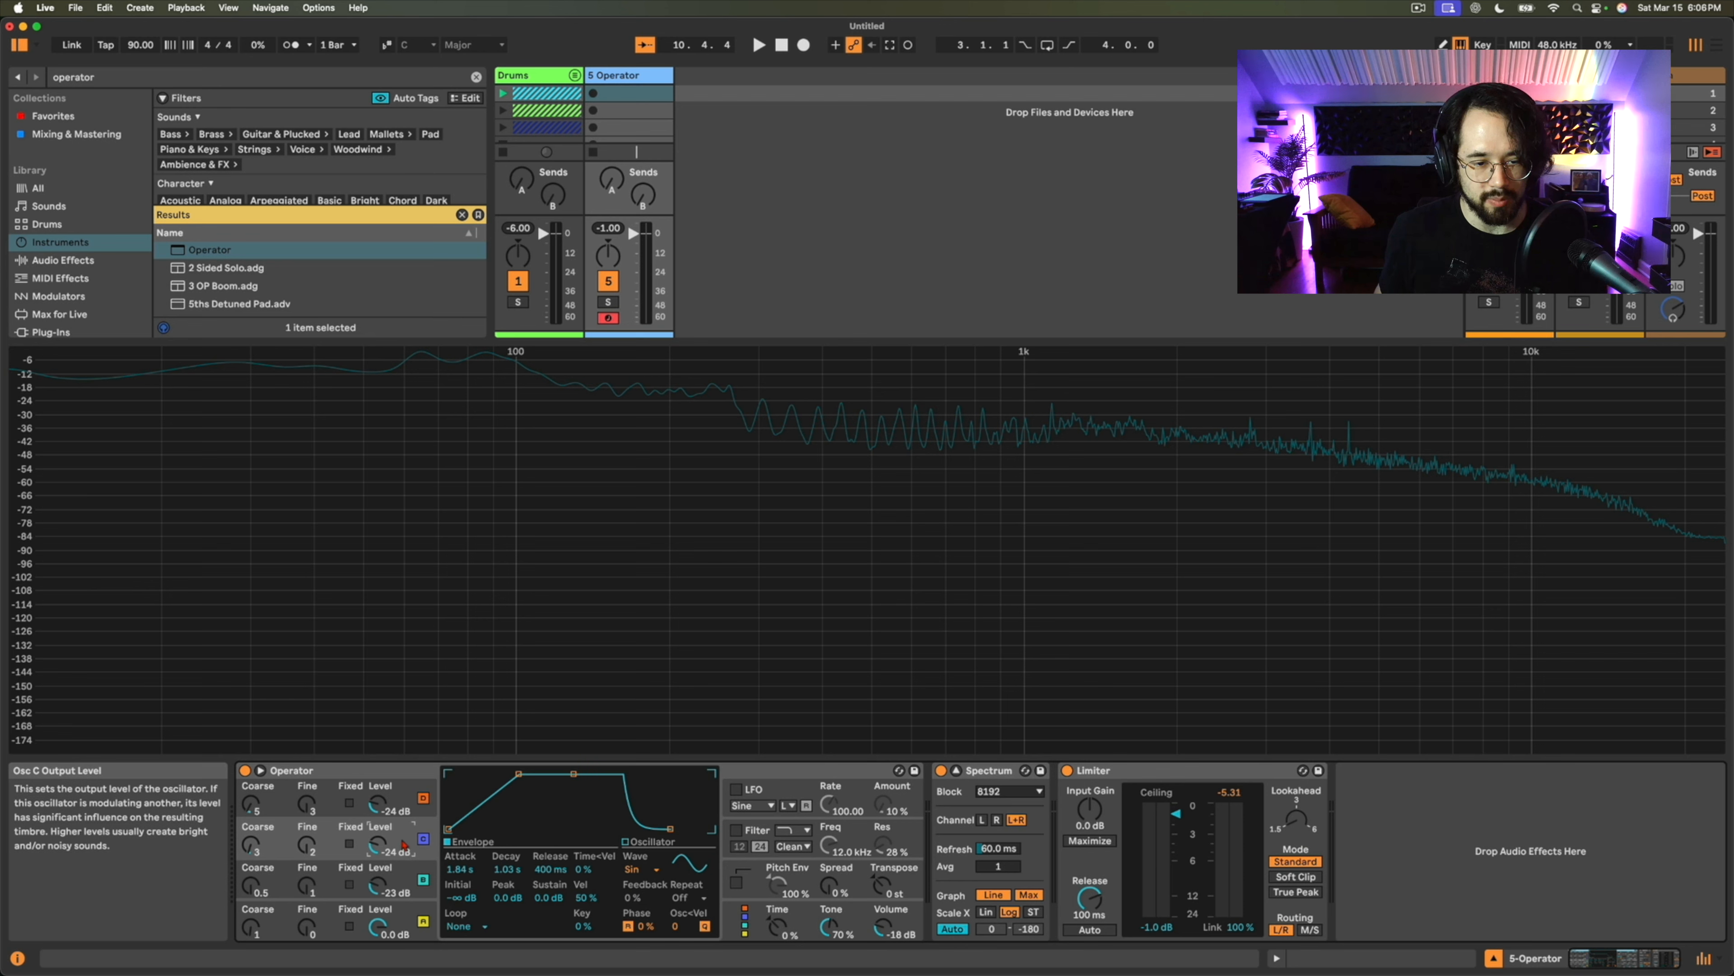
click(398, 801)
click(404, 880)
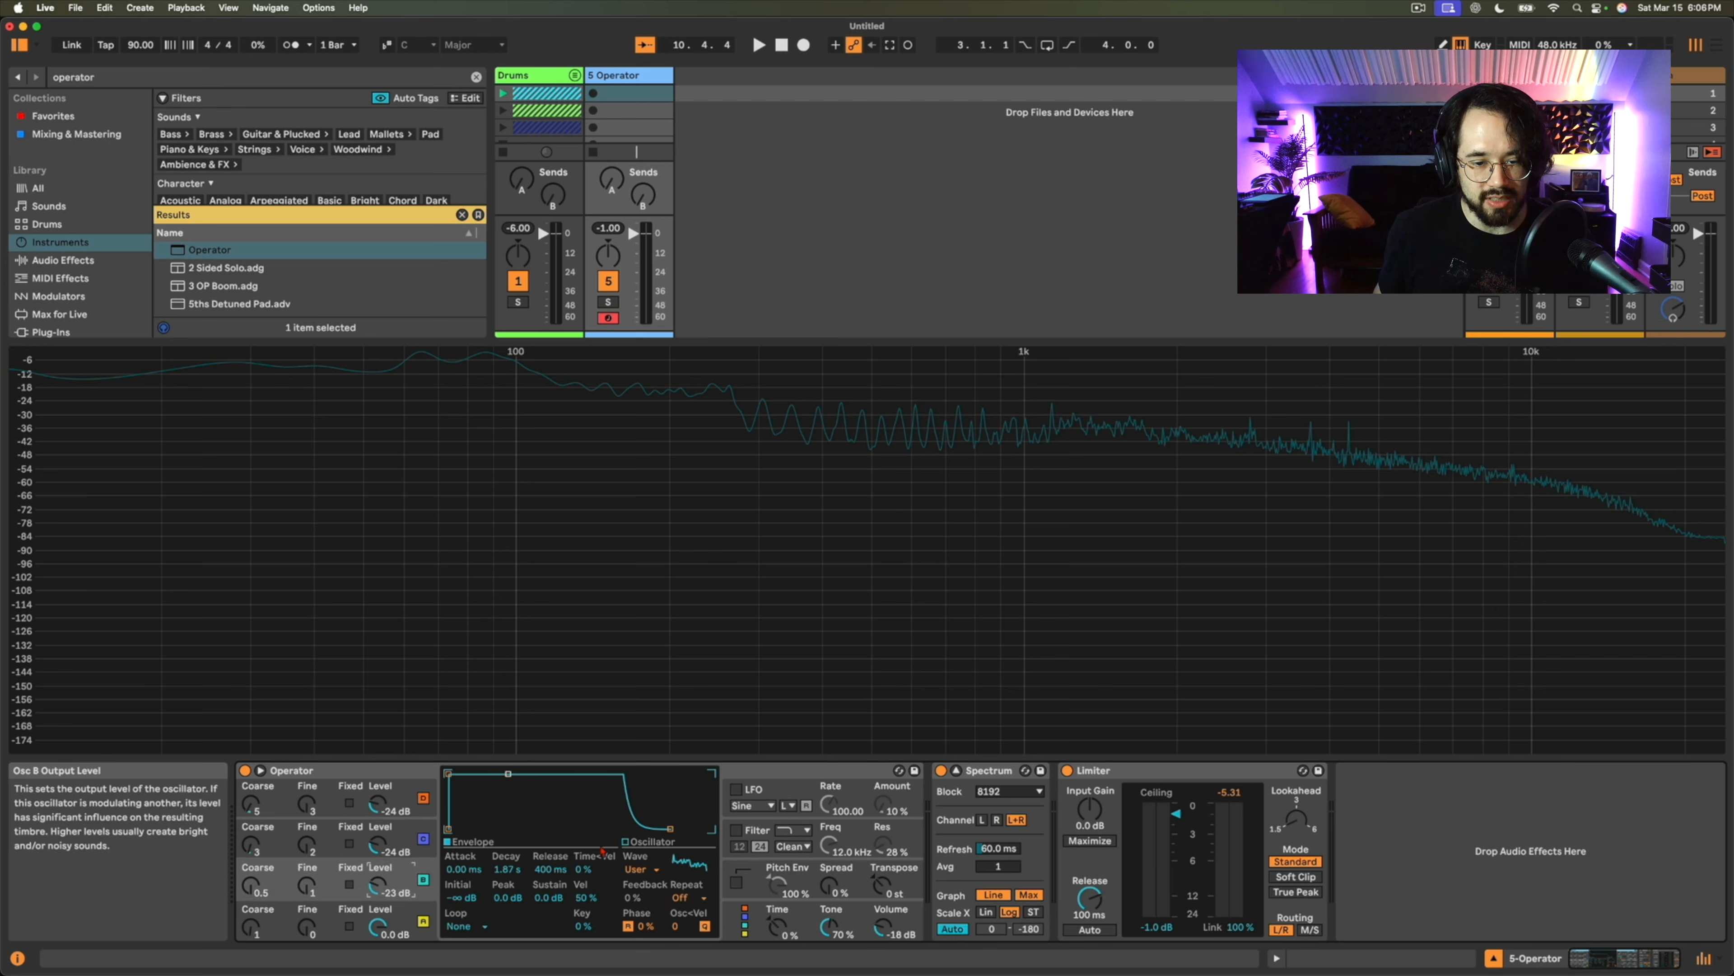
click(624, 843)
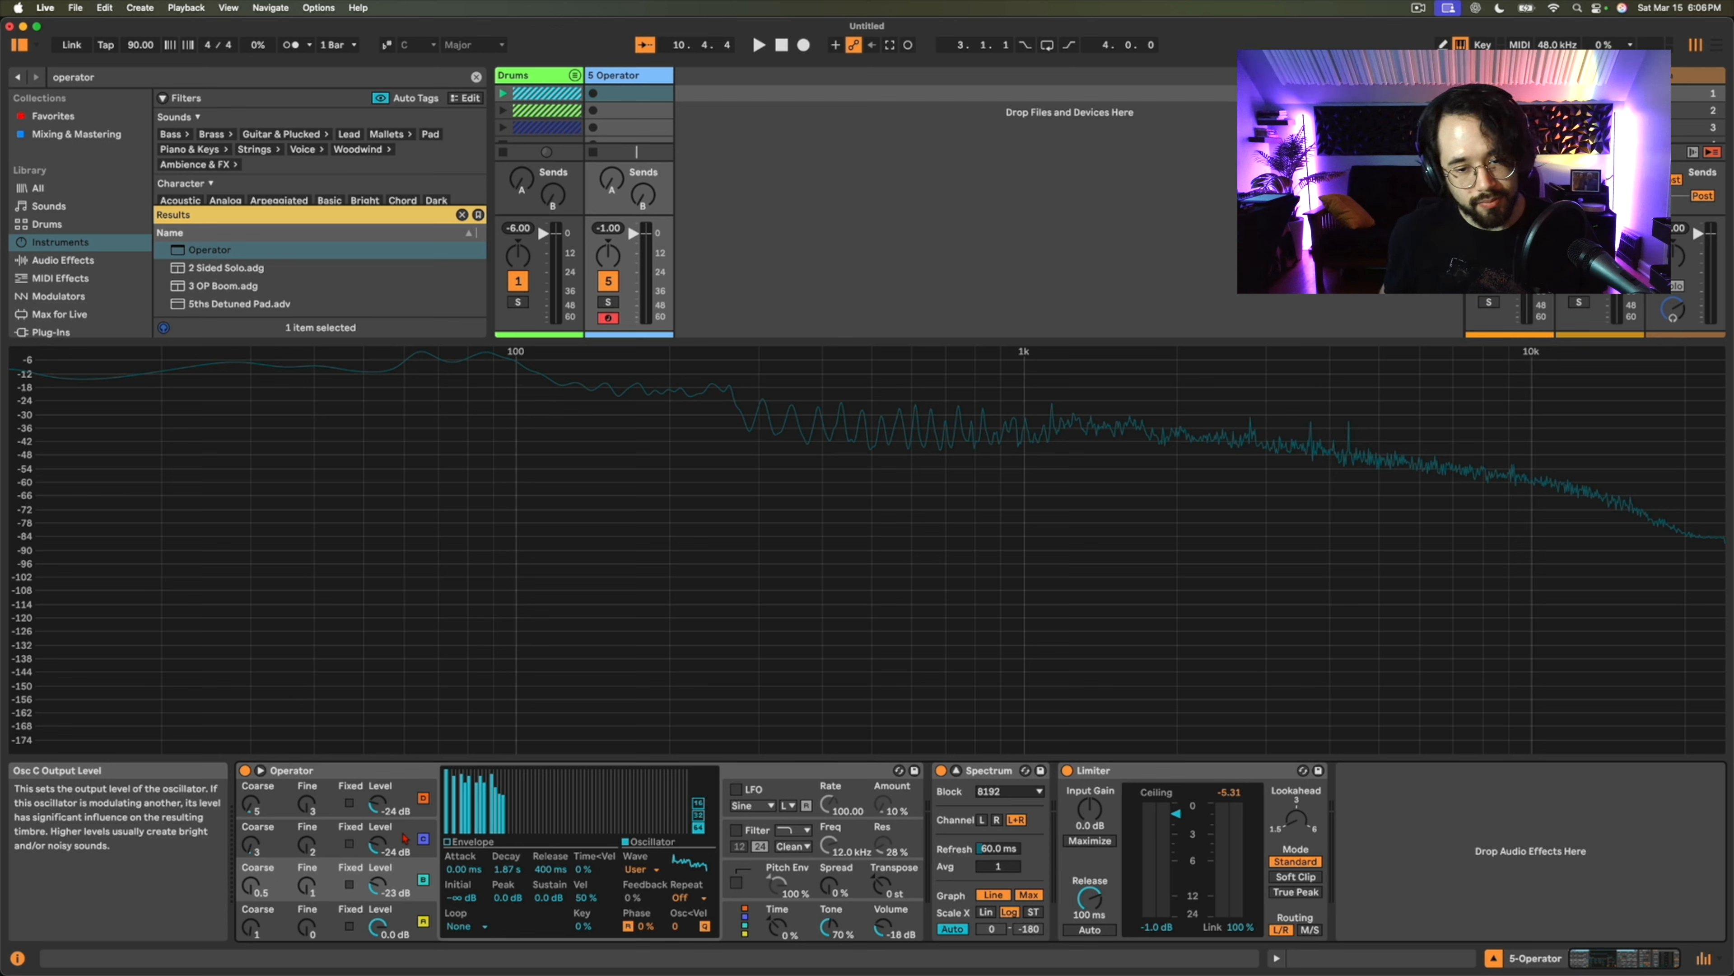
Show Operator's global settings and limit the synth to 1 voice.
click(736, 913)
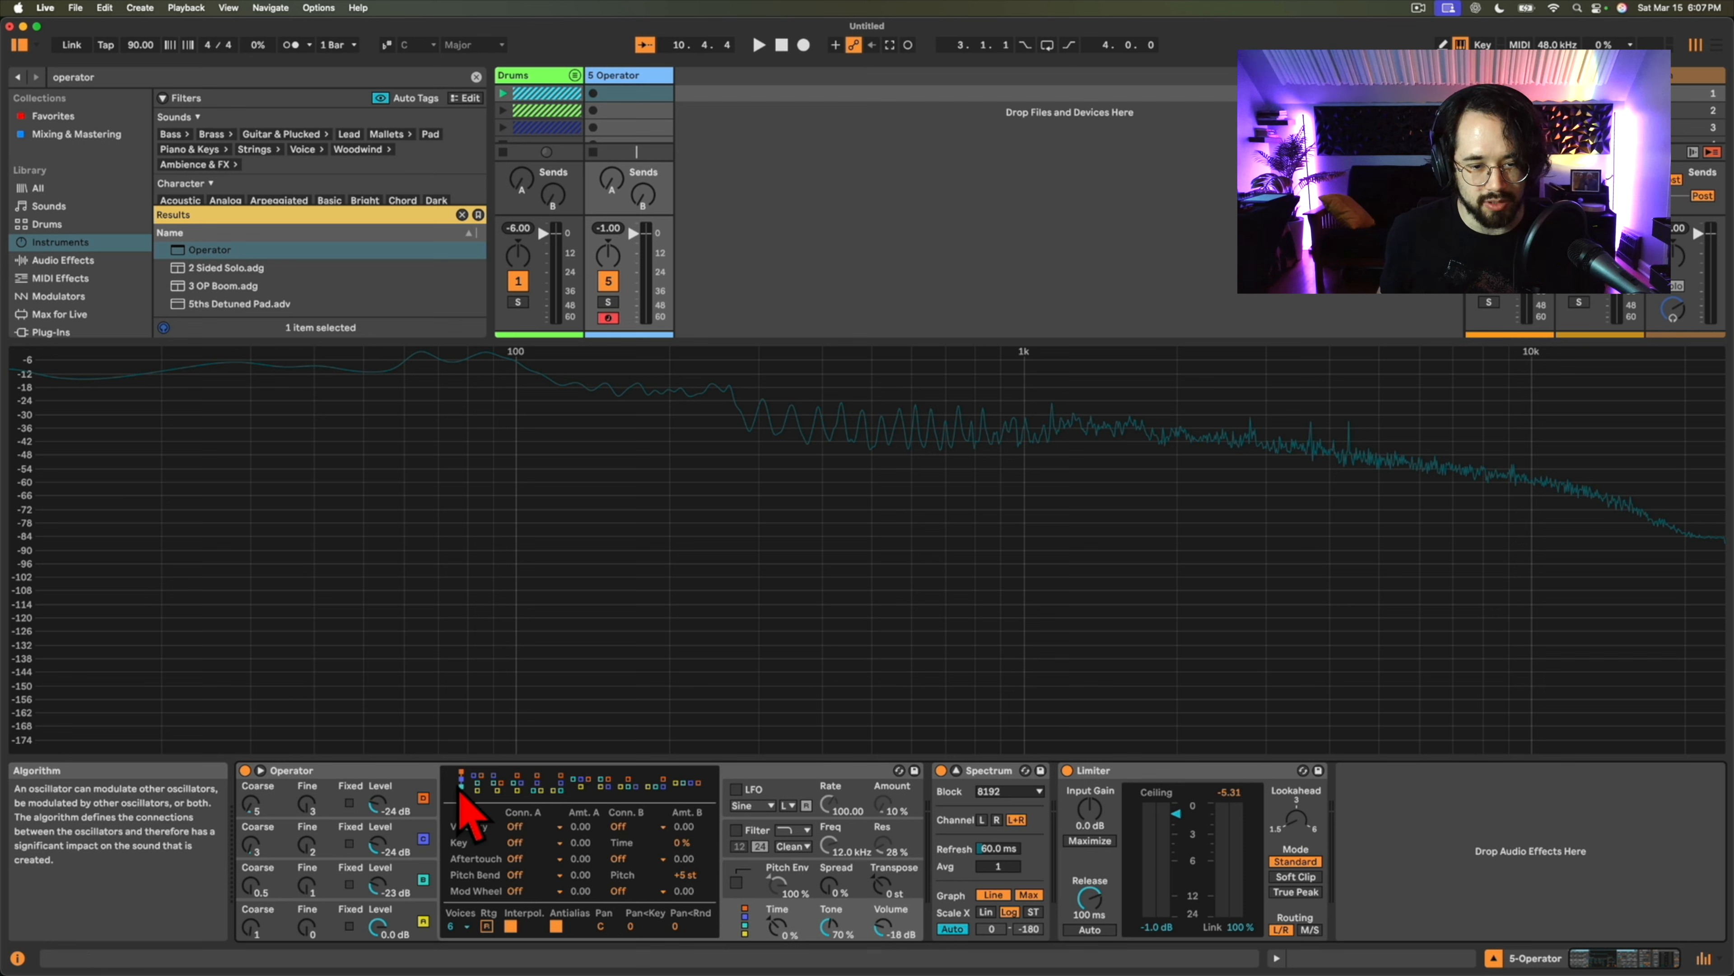
click(464, 930)
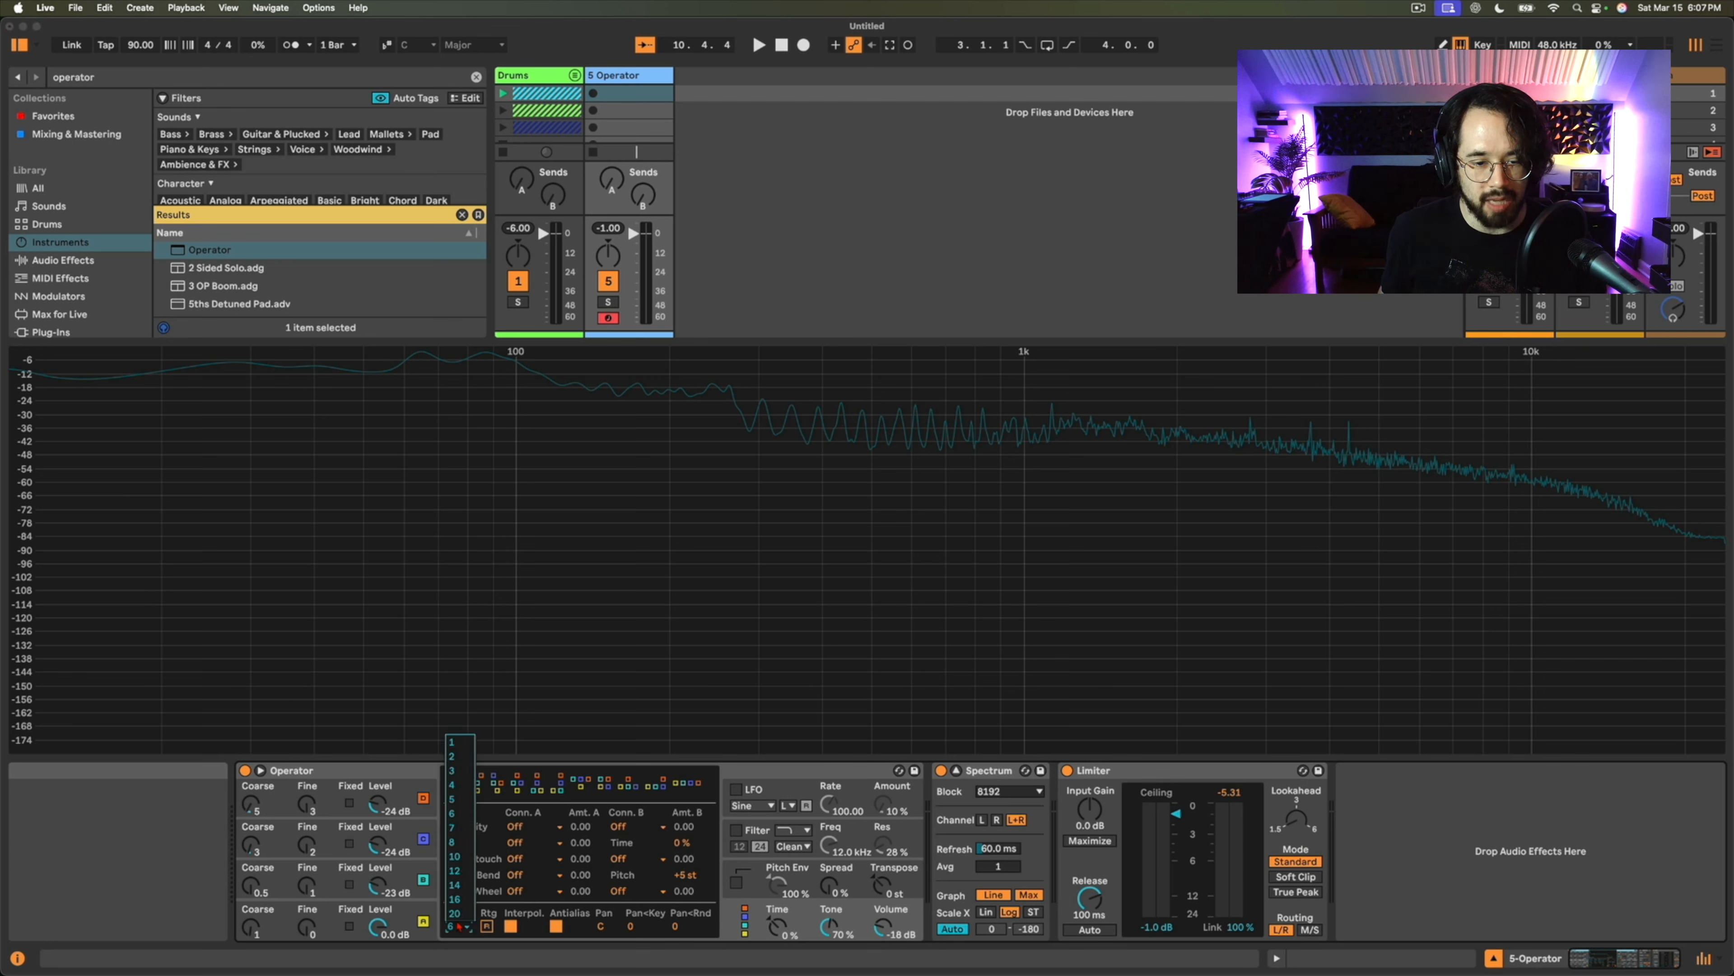
click(469, 747)
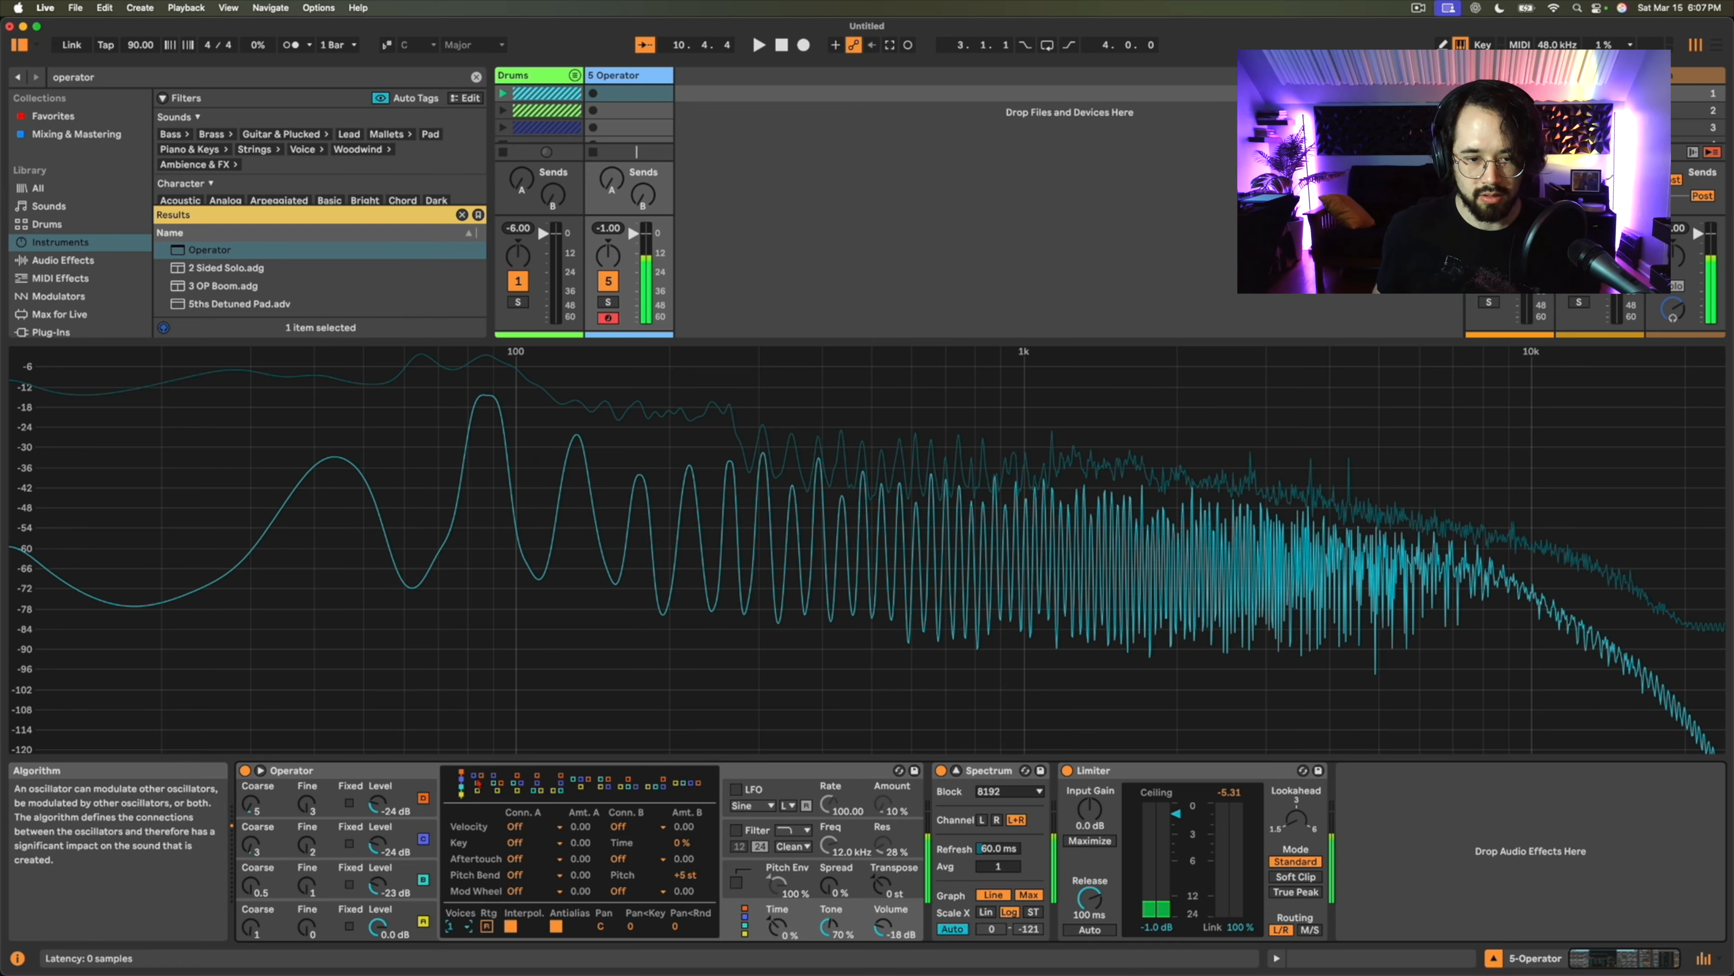
Audition several of Operator's oscillator algorithms while playing notes and settle on the second algorithm.
click(500, 785)
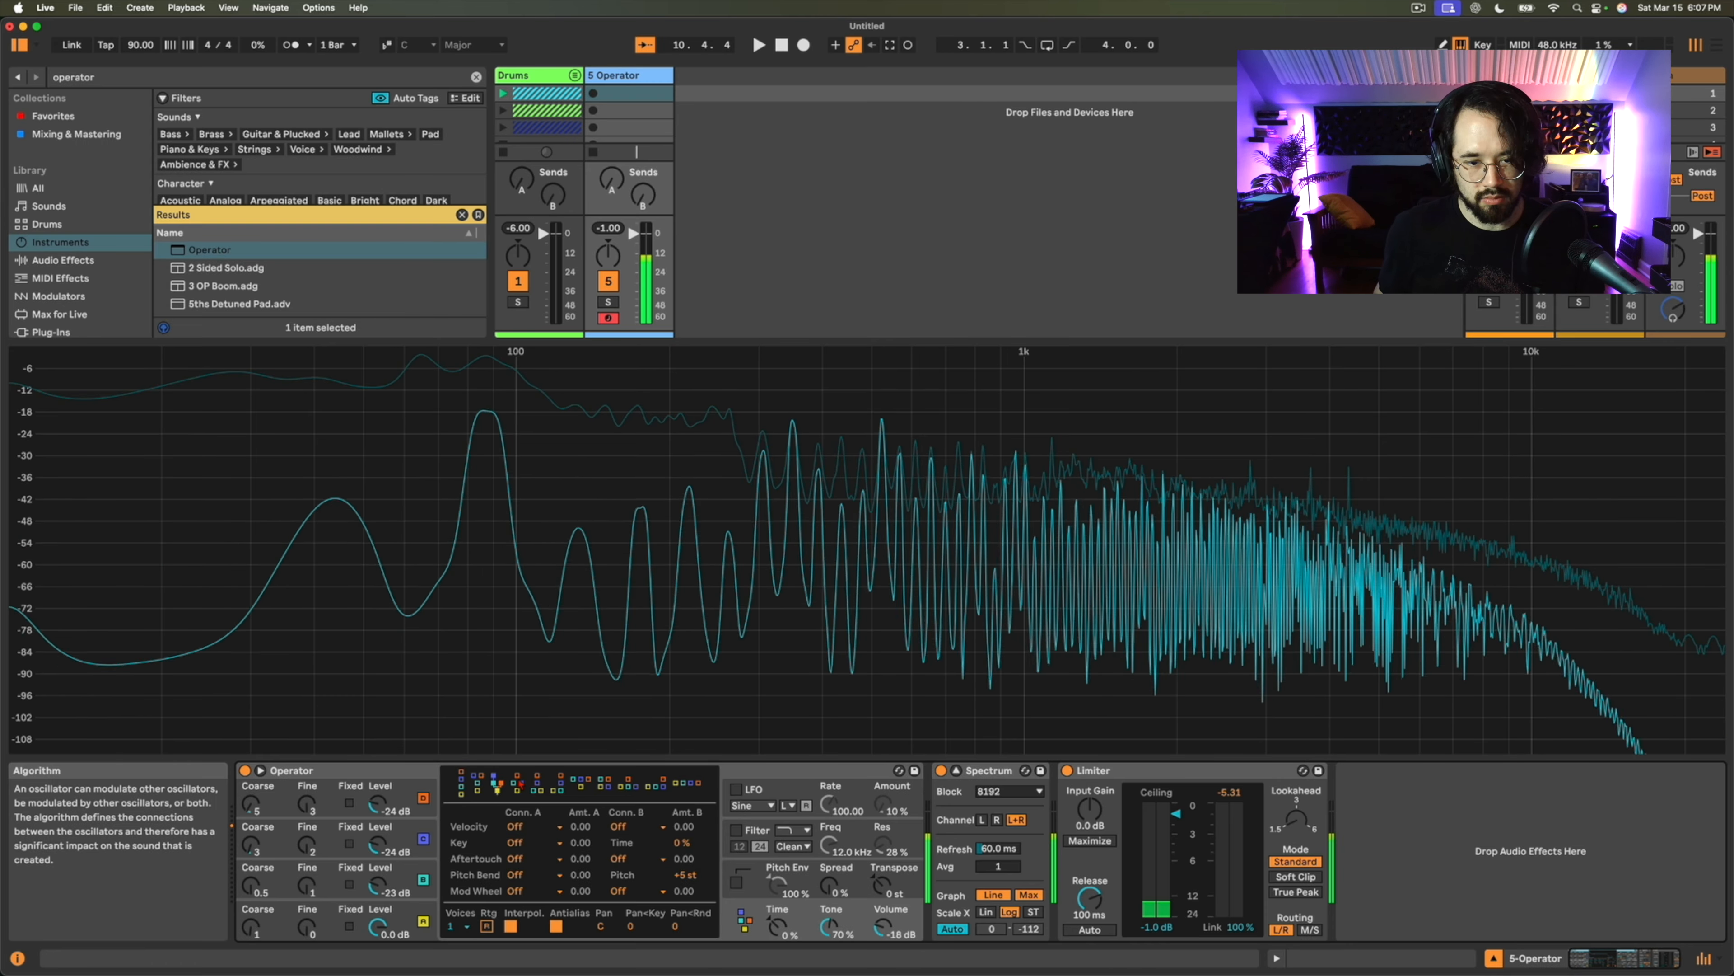
click(518, 785)
click(560, 785)
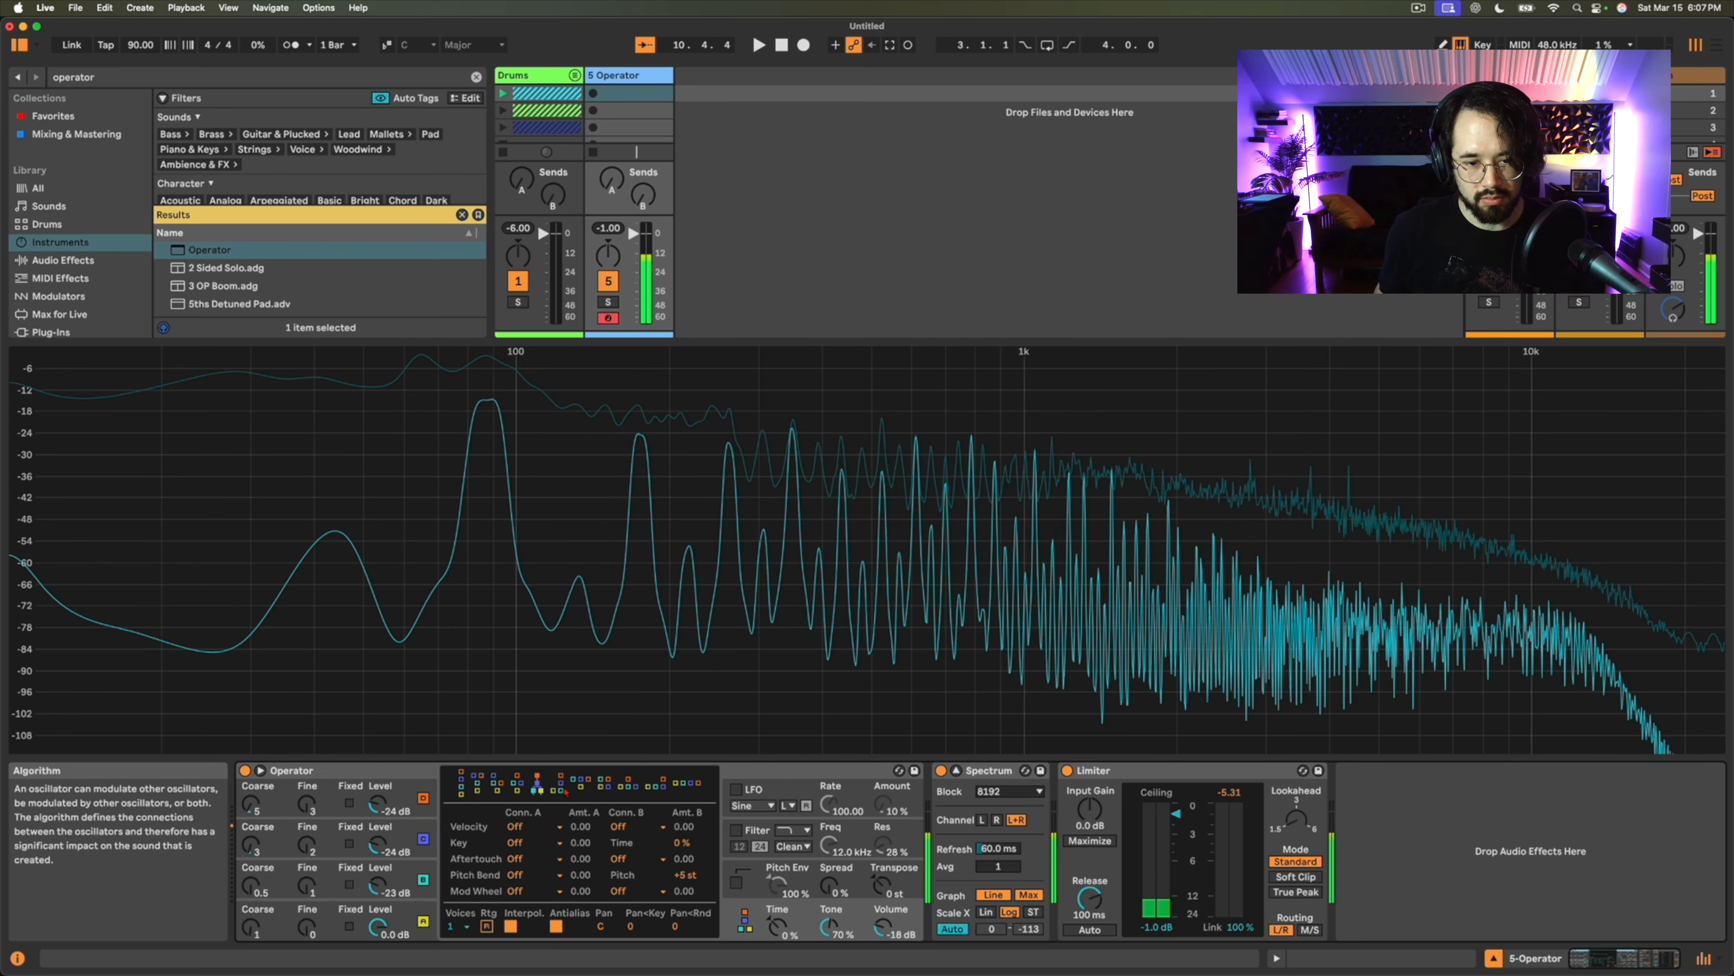
click(580, 783)
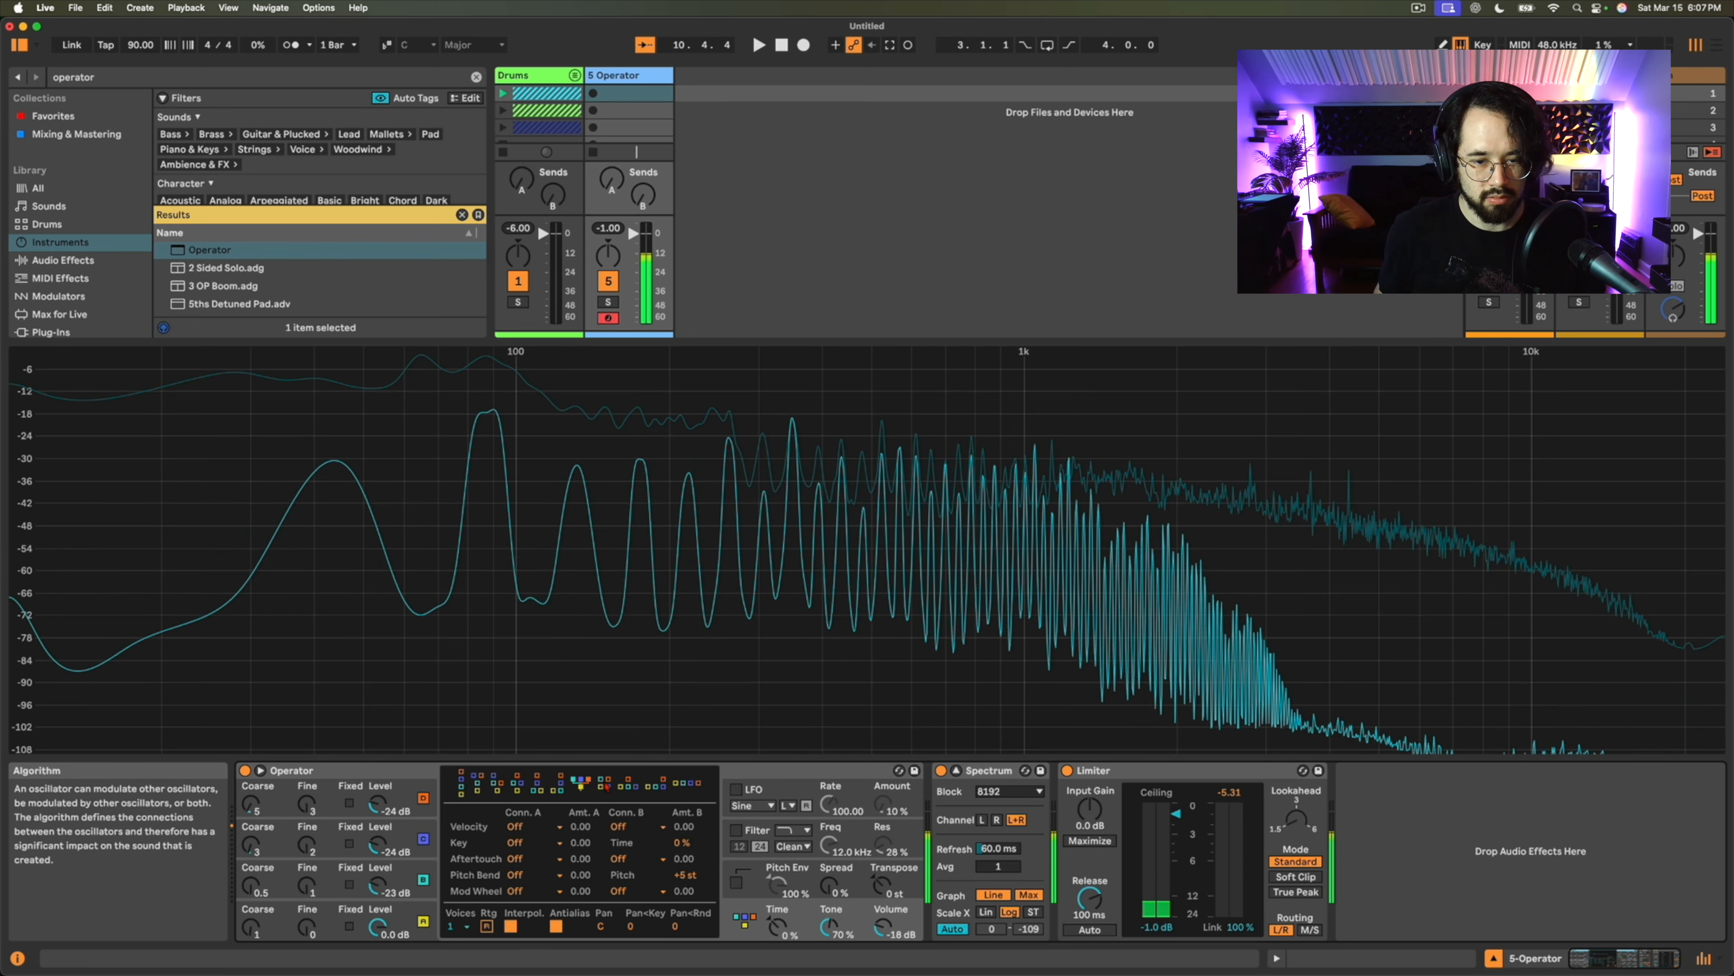
click(629, 784)
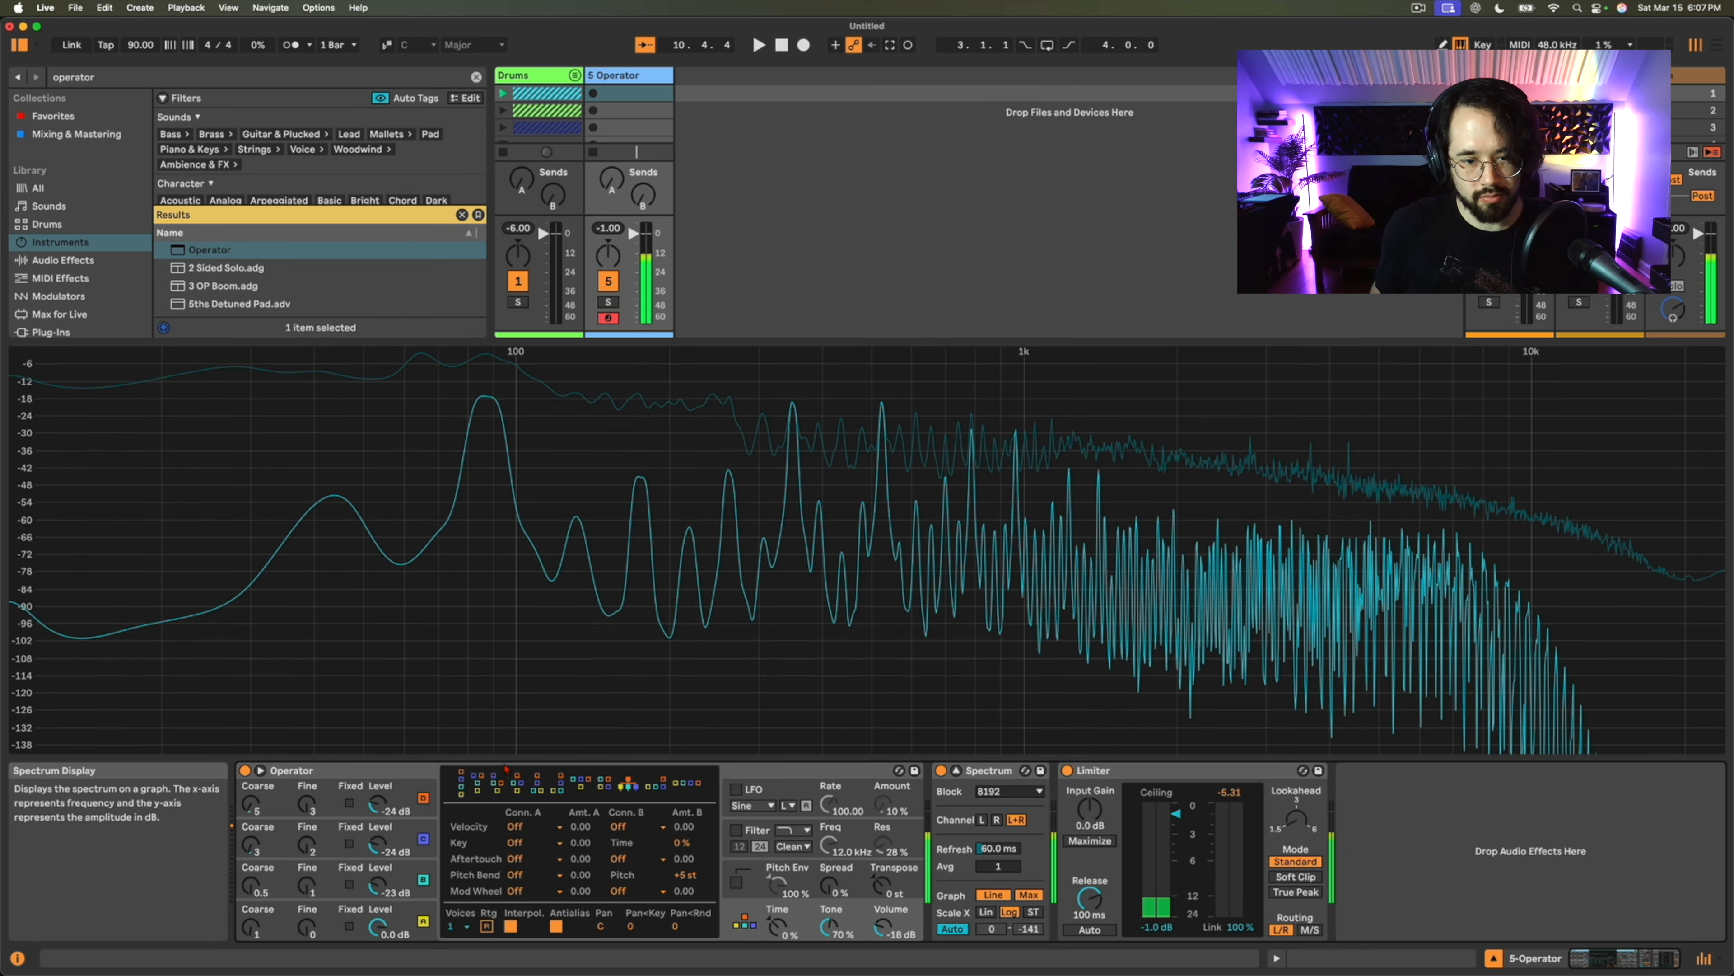
click(477, 781)
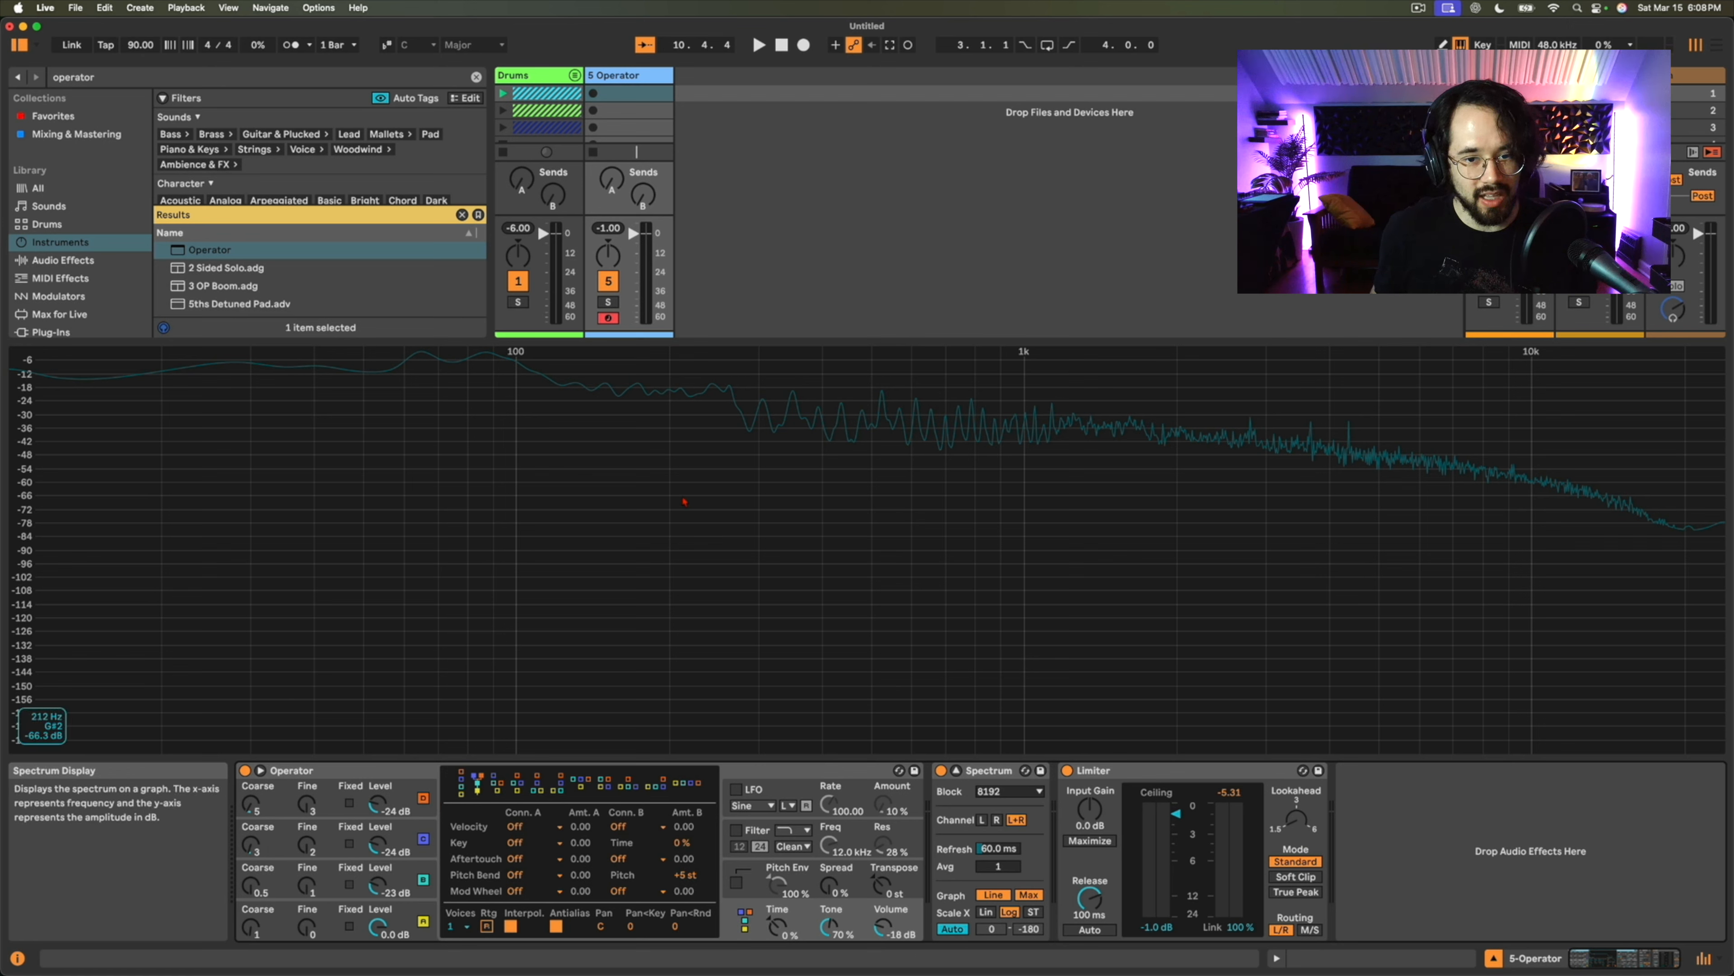
Find Saturator among the audio effects and add it to the Operator track.
click(151, 76)
text(satur)
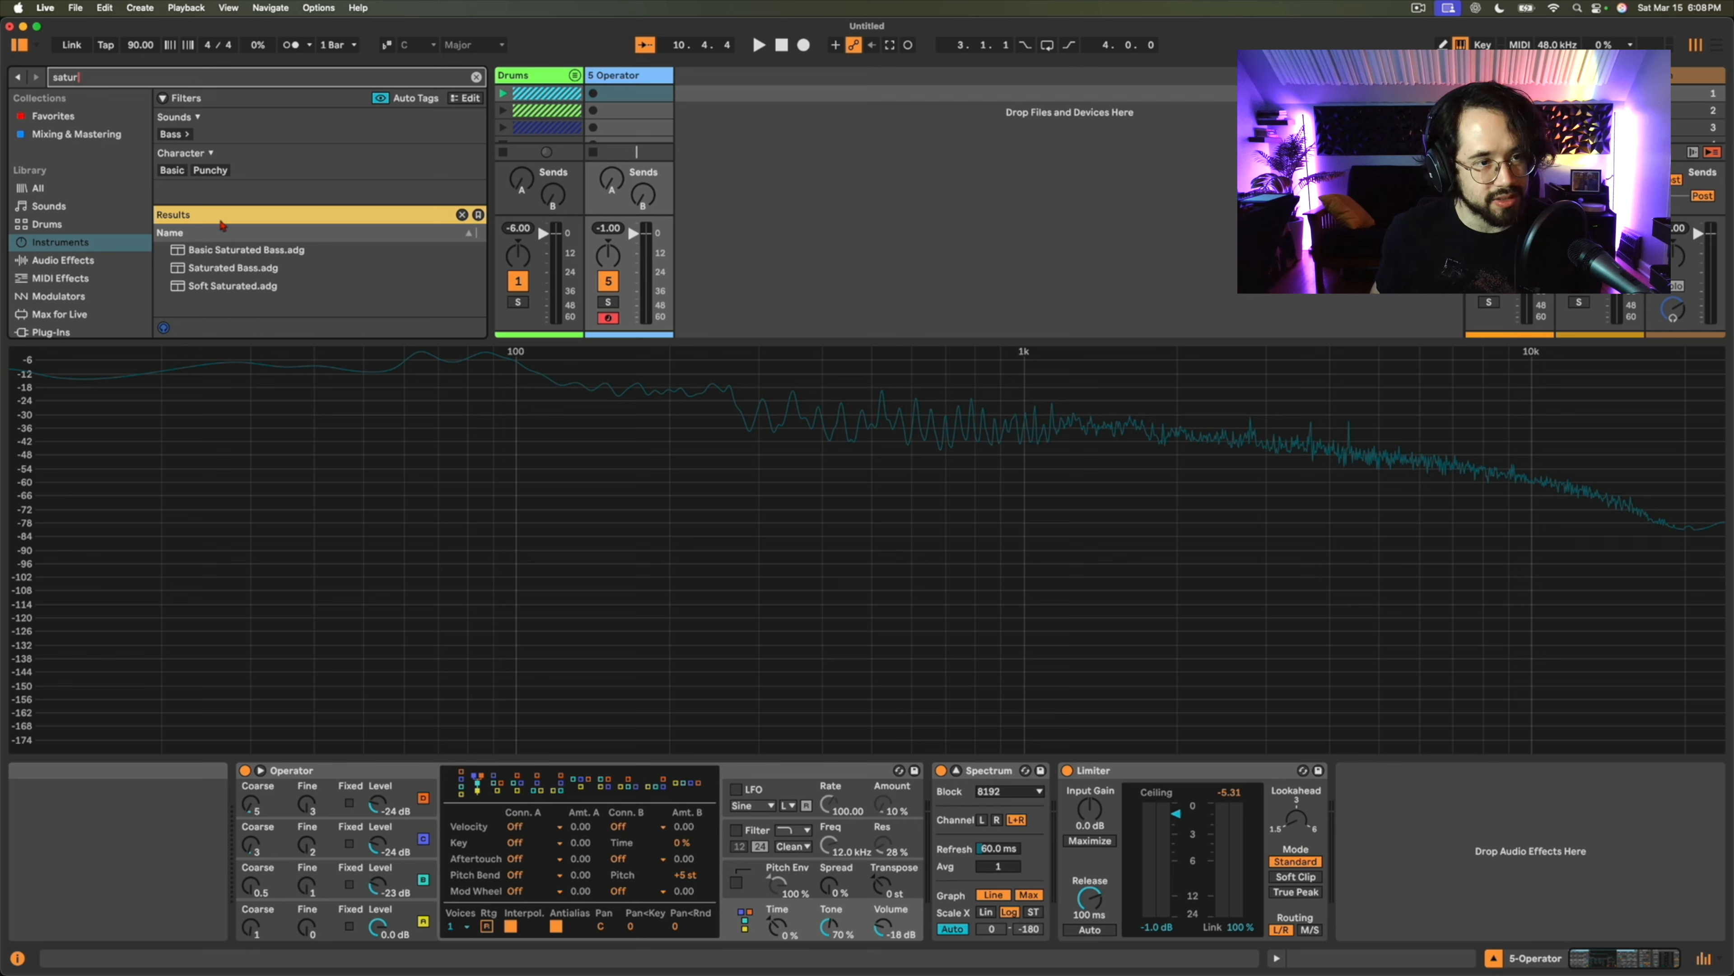
click(44, 260)
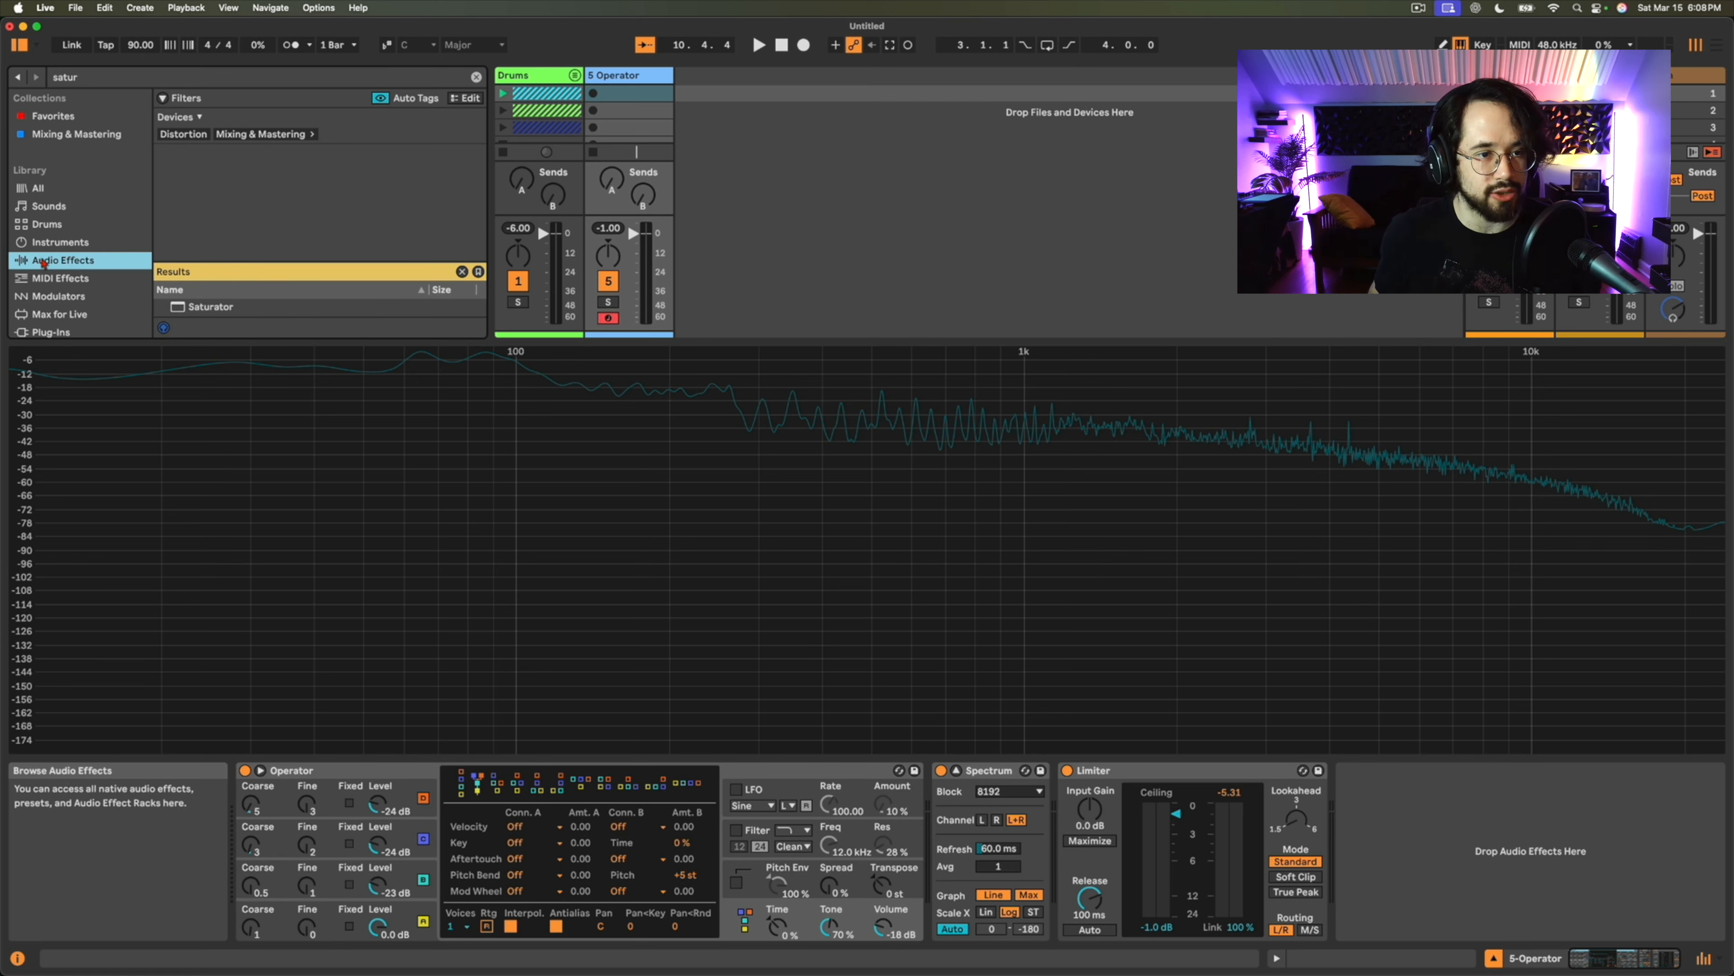
click(177, 305)
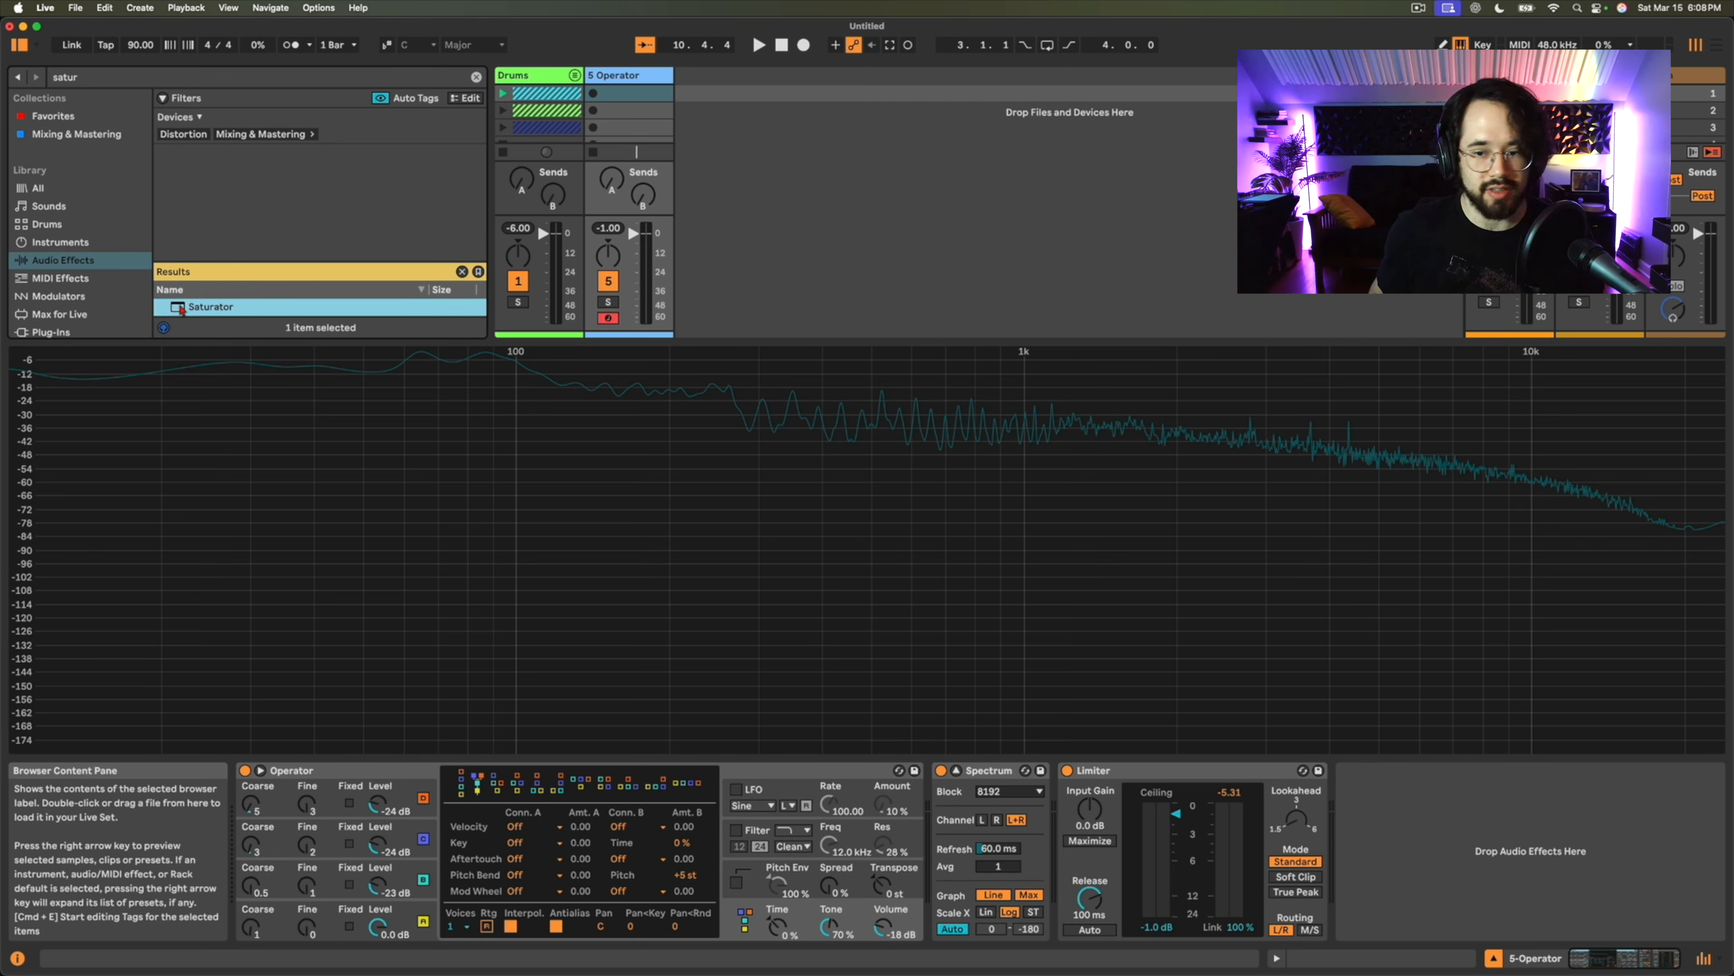
double_click(179, 307)
Find the Chorus-Ensemble effect and add it after the Saturator.
click(135, 83)
text(cho)
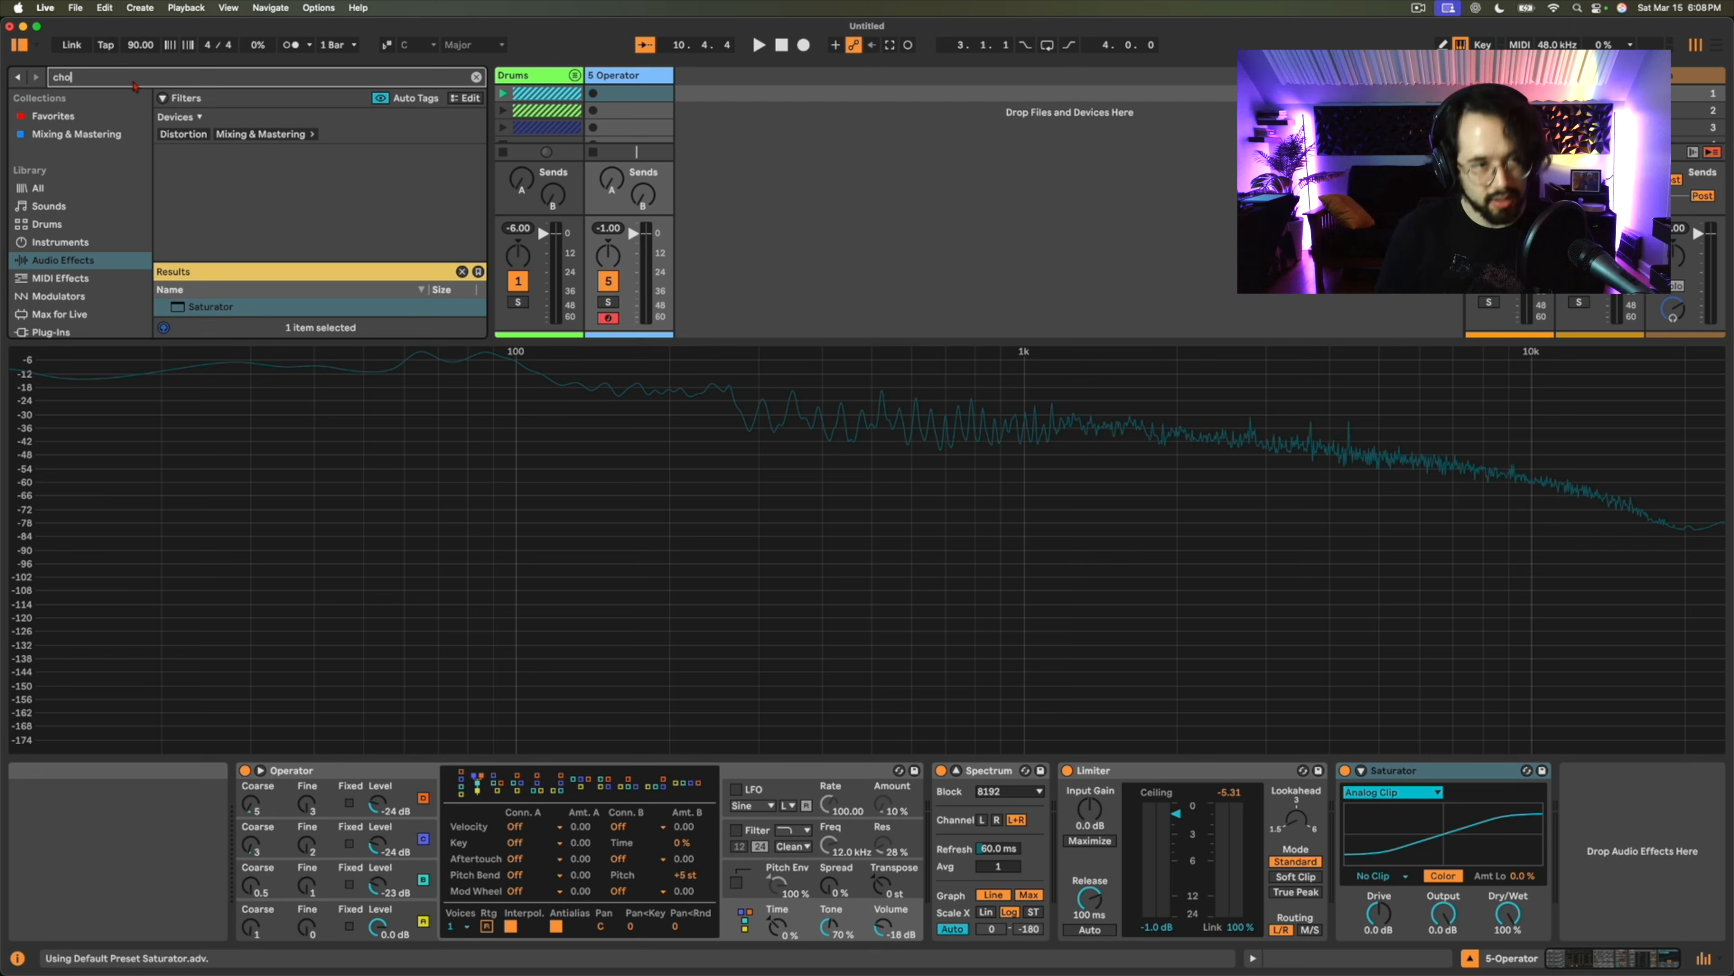
text(rus)
key(Down)
key(Return)
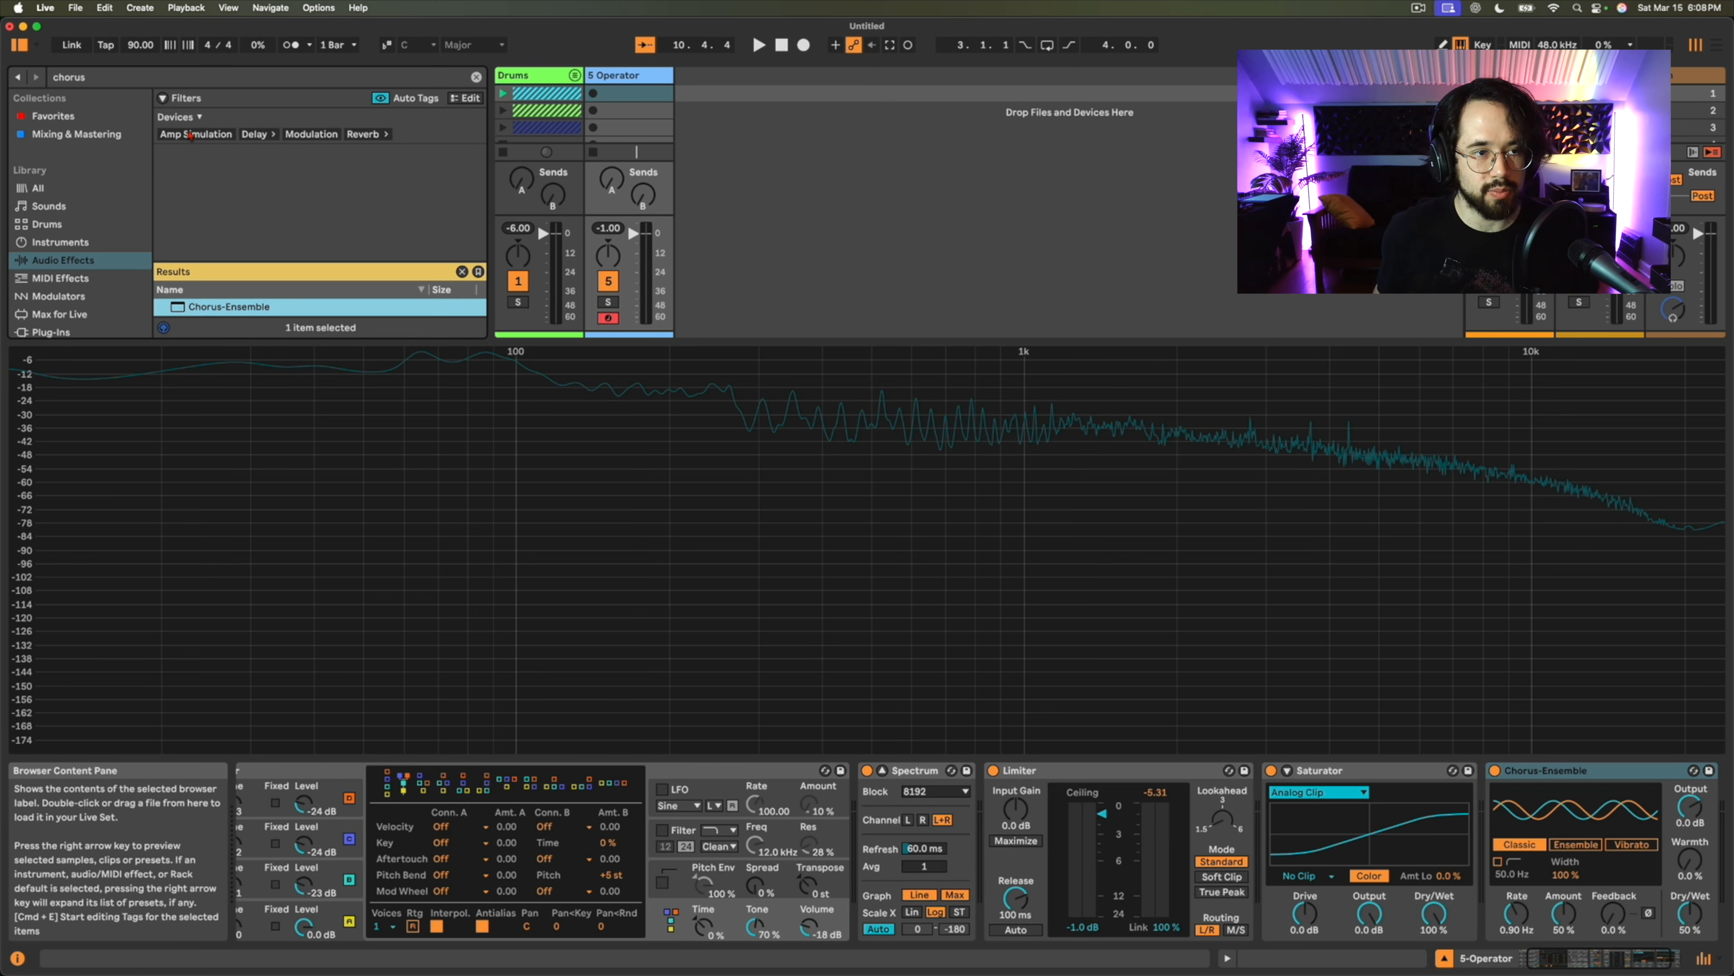
Add a Utility device to the end of the chain and enable its Bass Mono at 120 Hz.
click(164, 79)
text(utility)
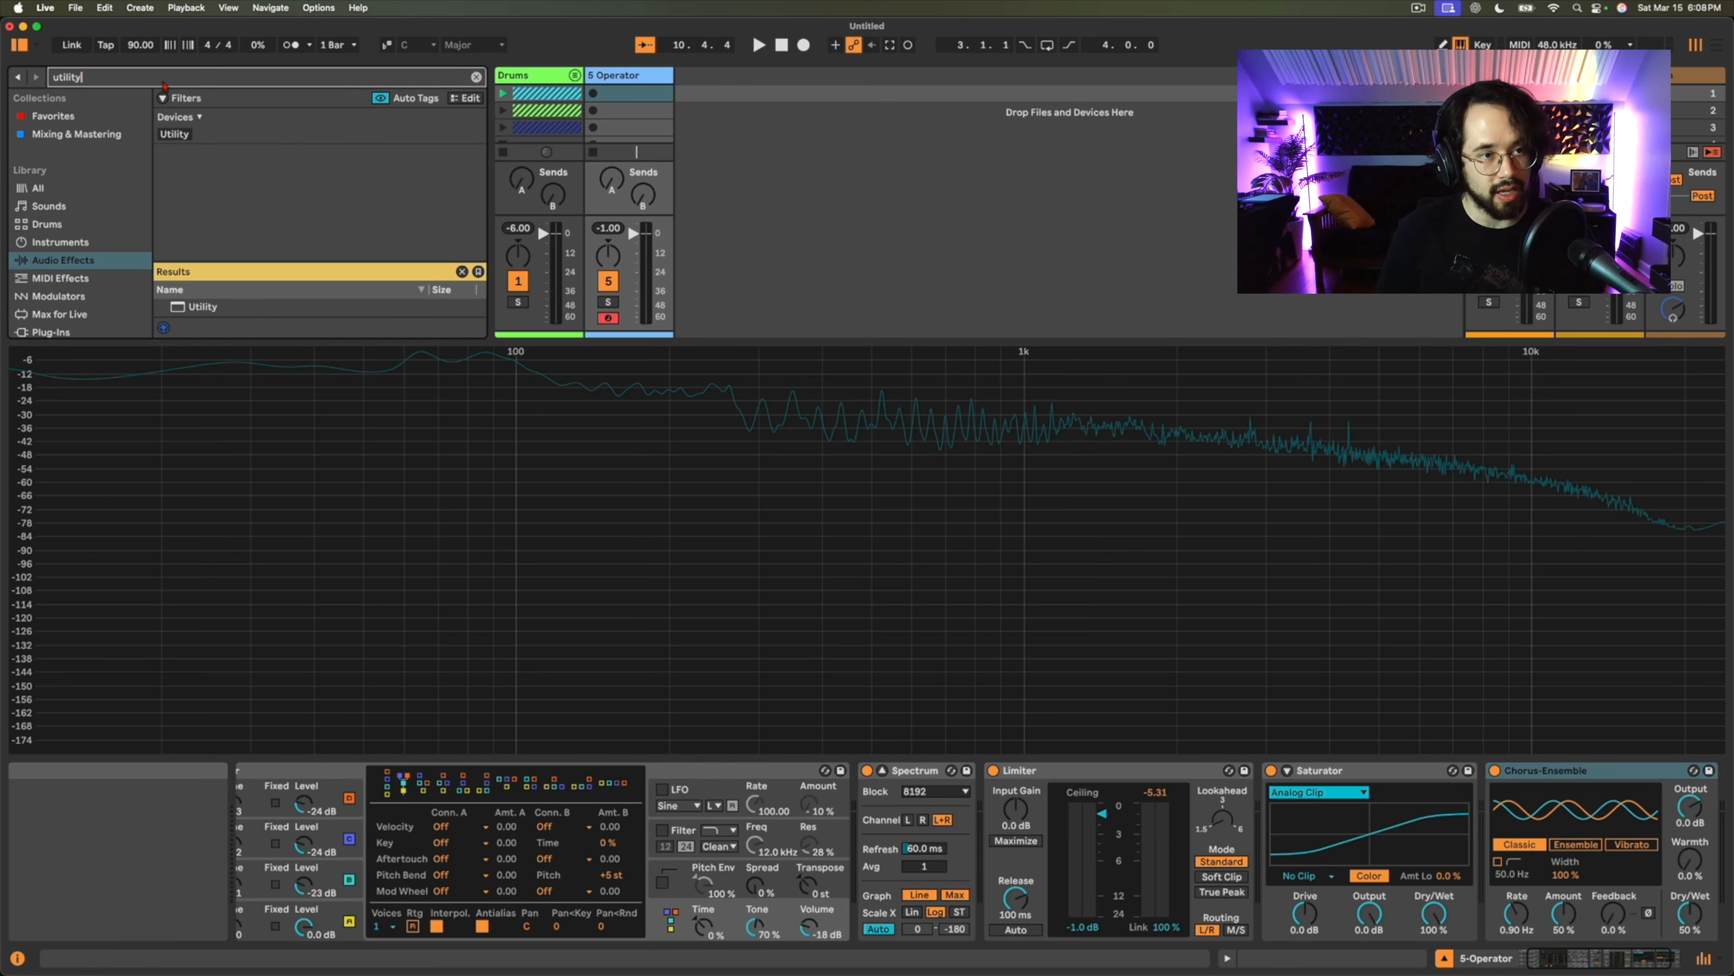
key(Down)
key(Return)
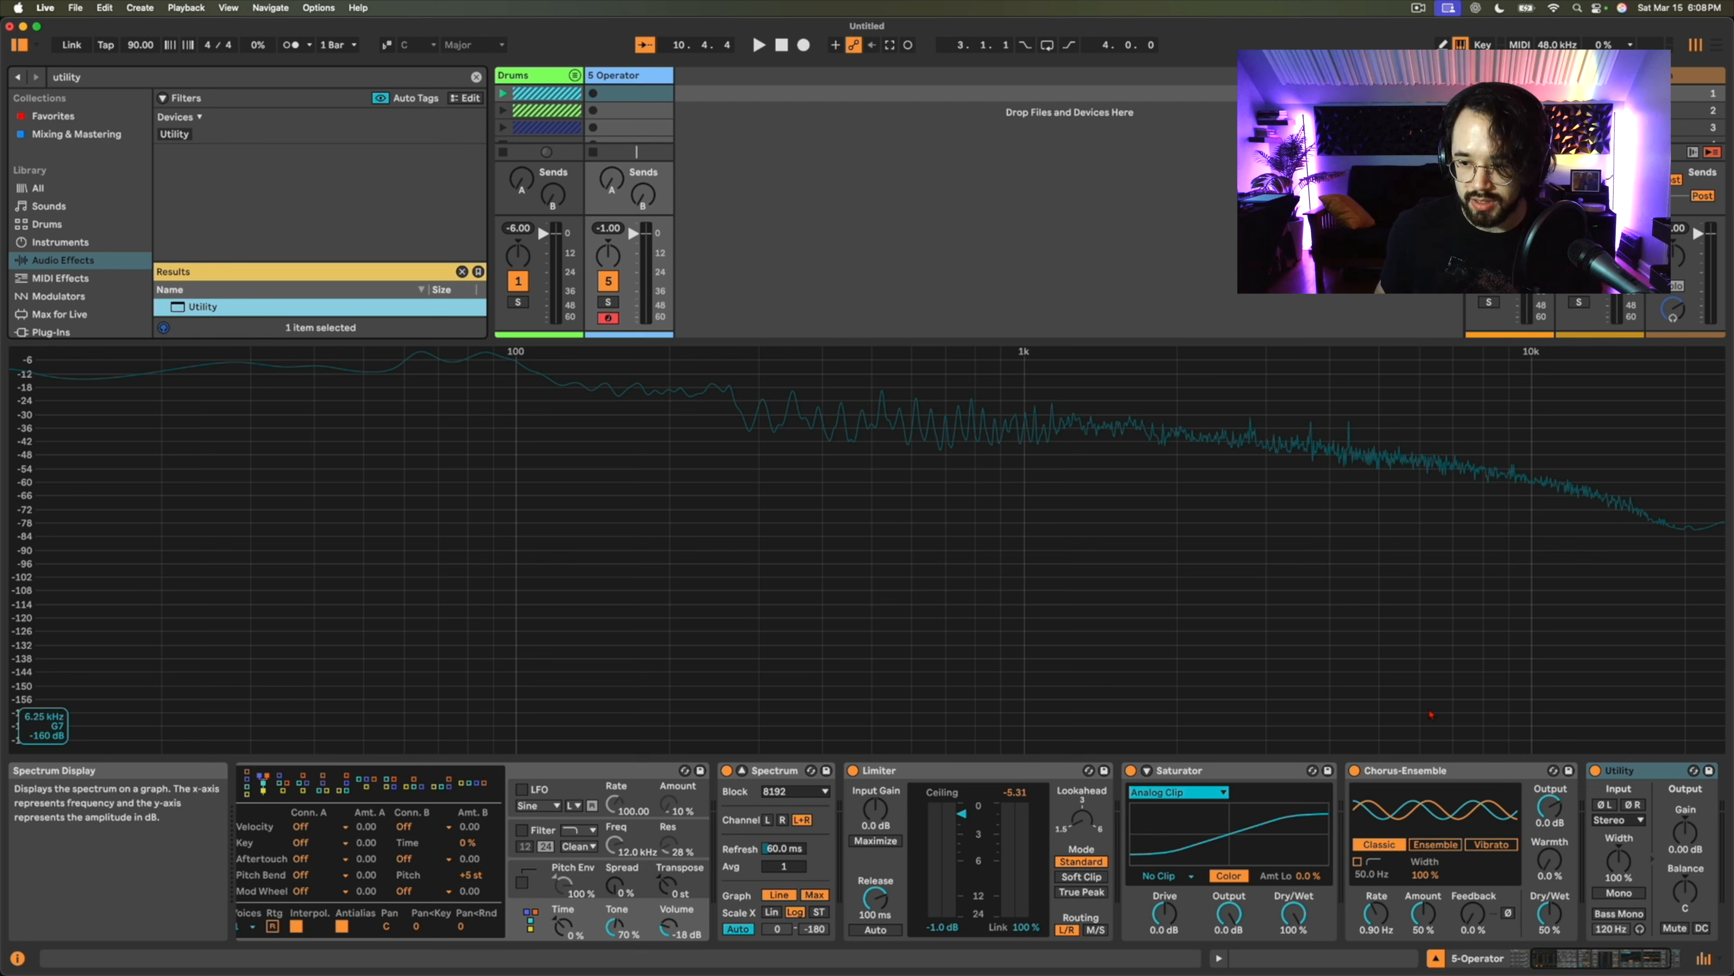
click(1619, 914)
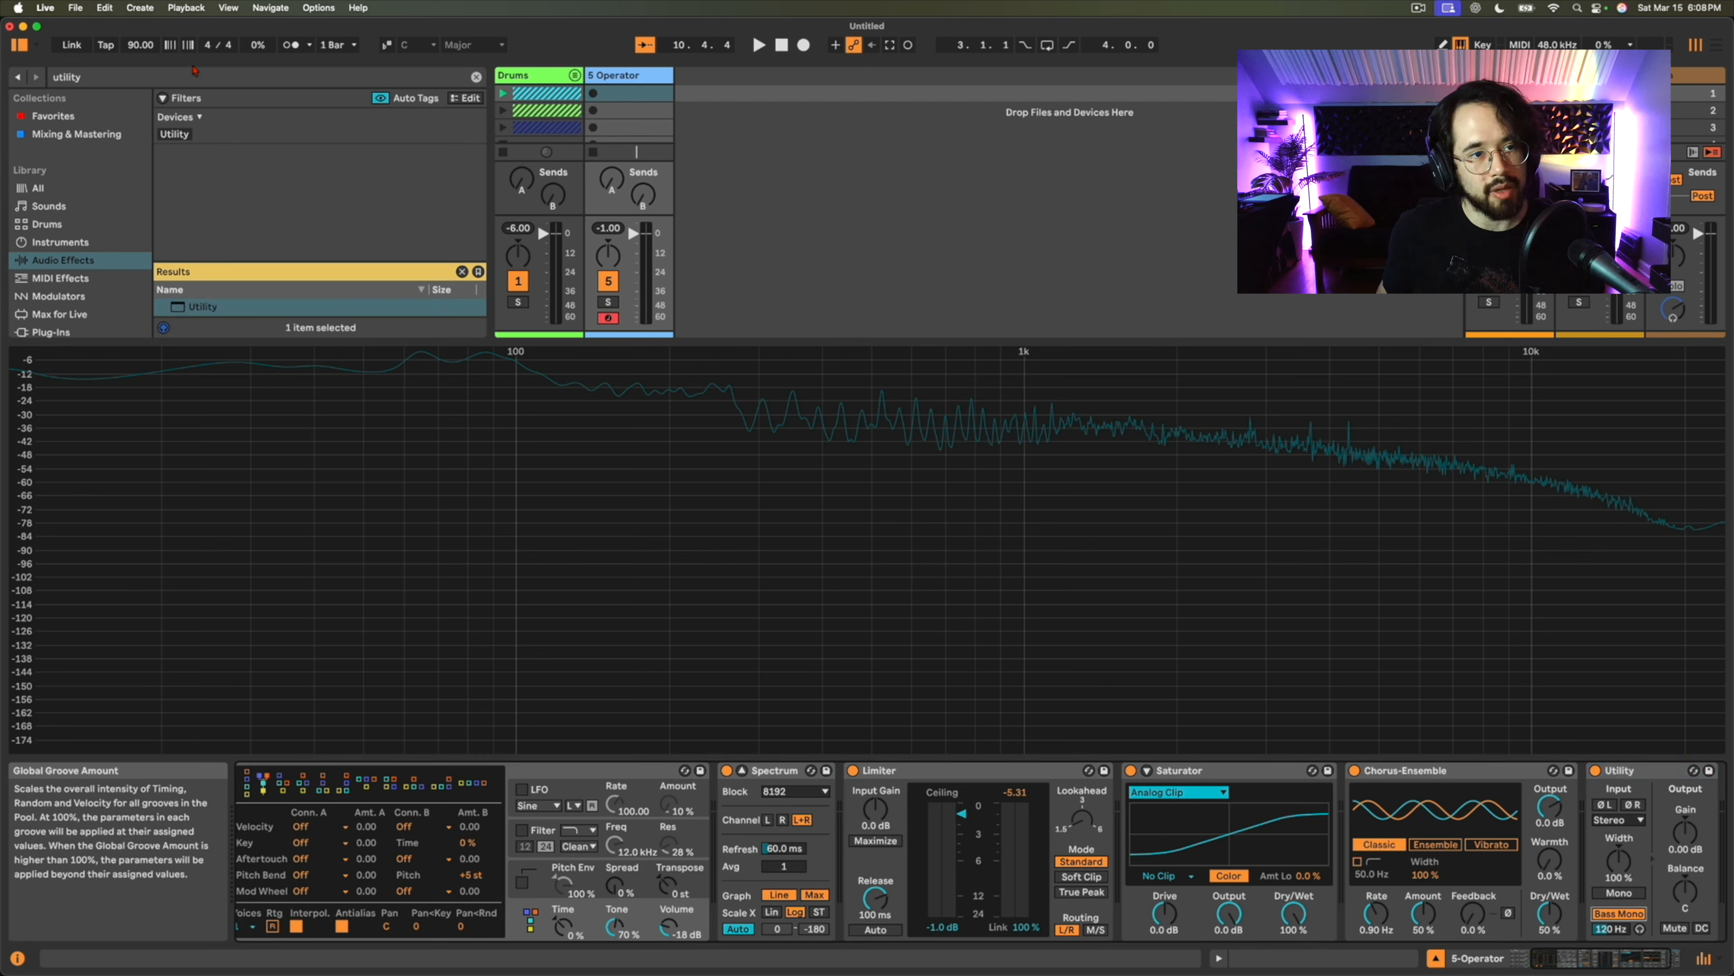
Add Overdrive, and move Saturator, Chorus-Ensemble, Utility and Overdrive together between Operator and Spectrum.
click(164, 79)
key(super+a)
text(overd)
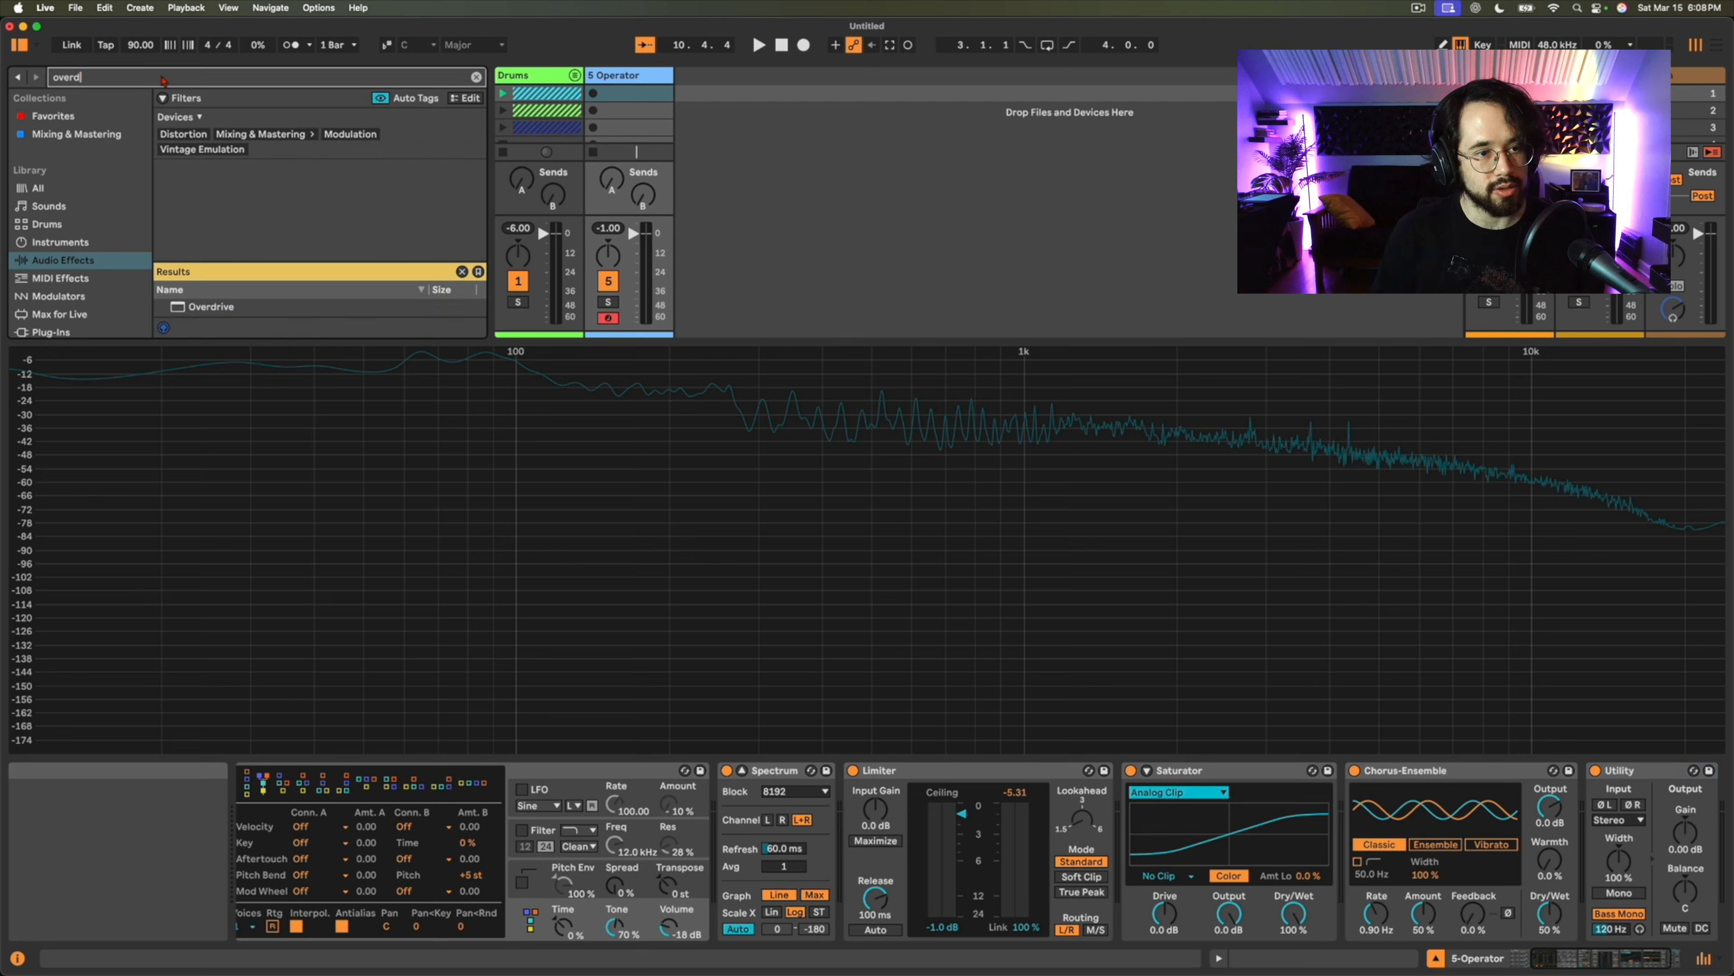
double_click(177, 308)
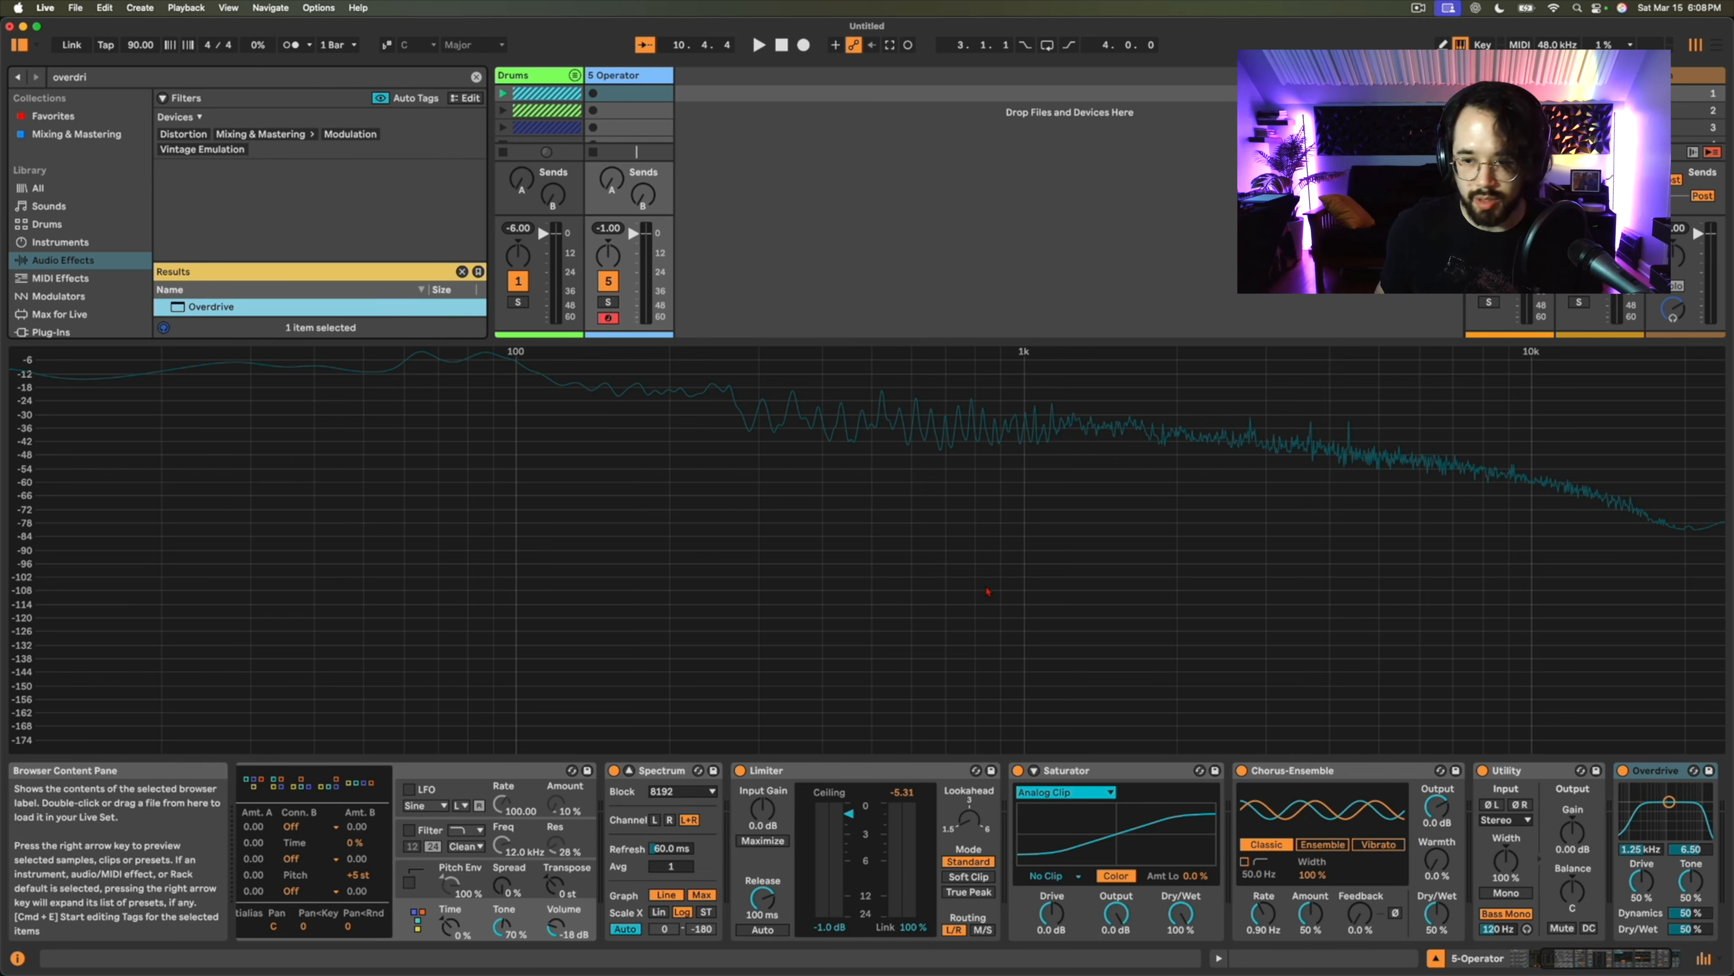
shift+click(1079, 770)
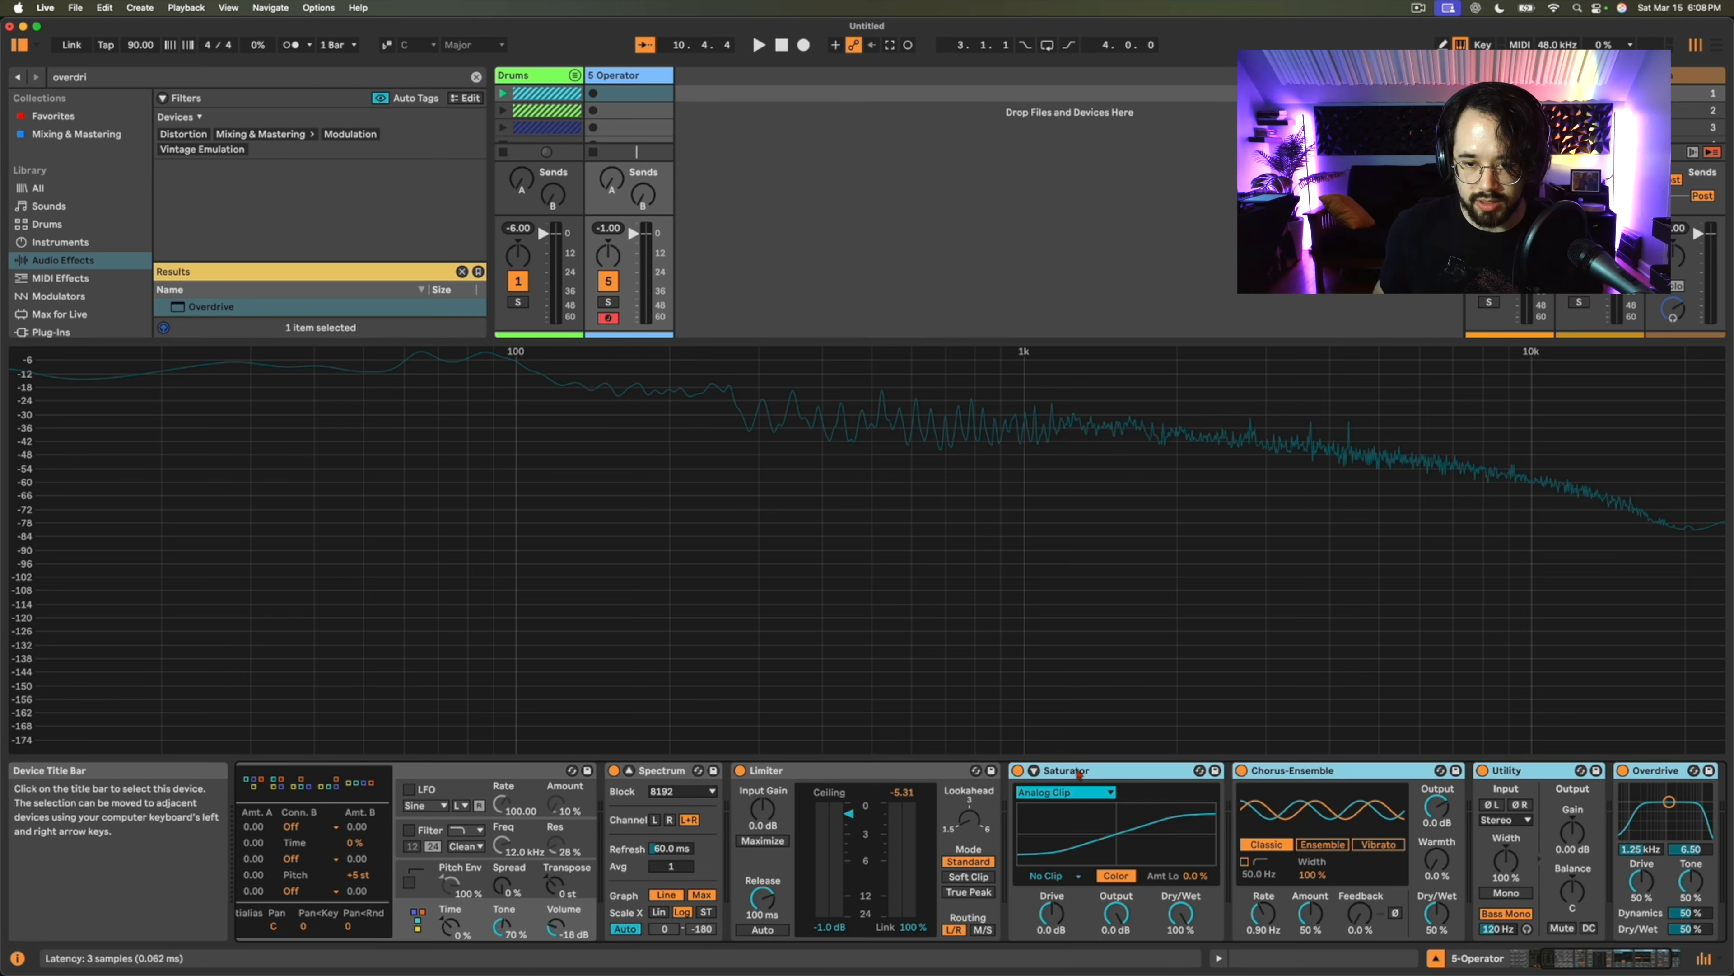
drag(1136, 774, 602, 803)
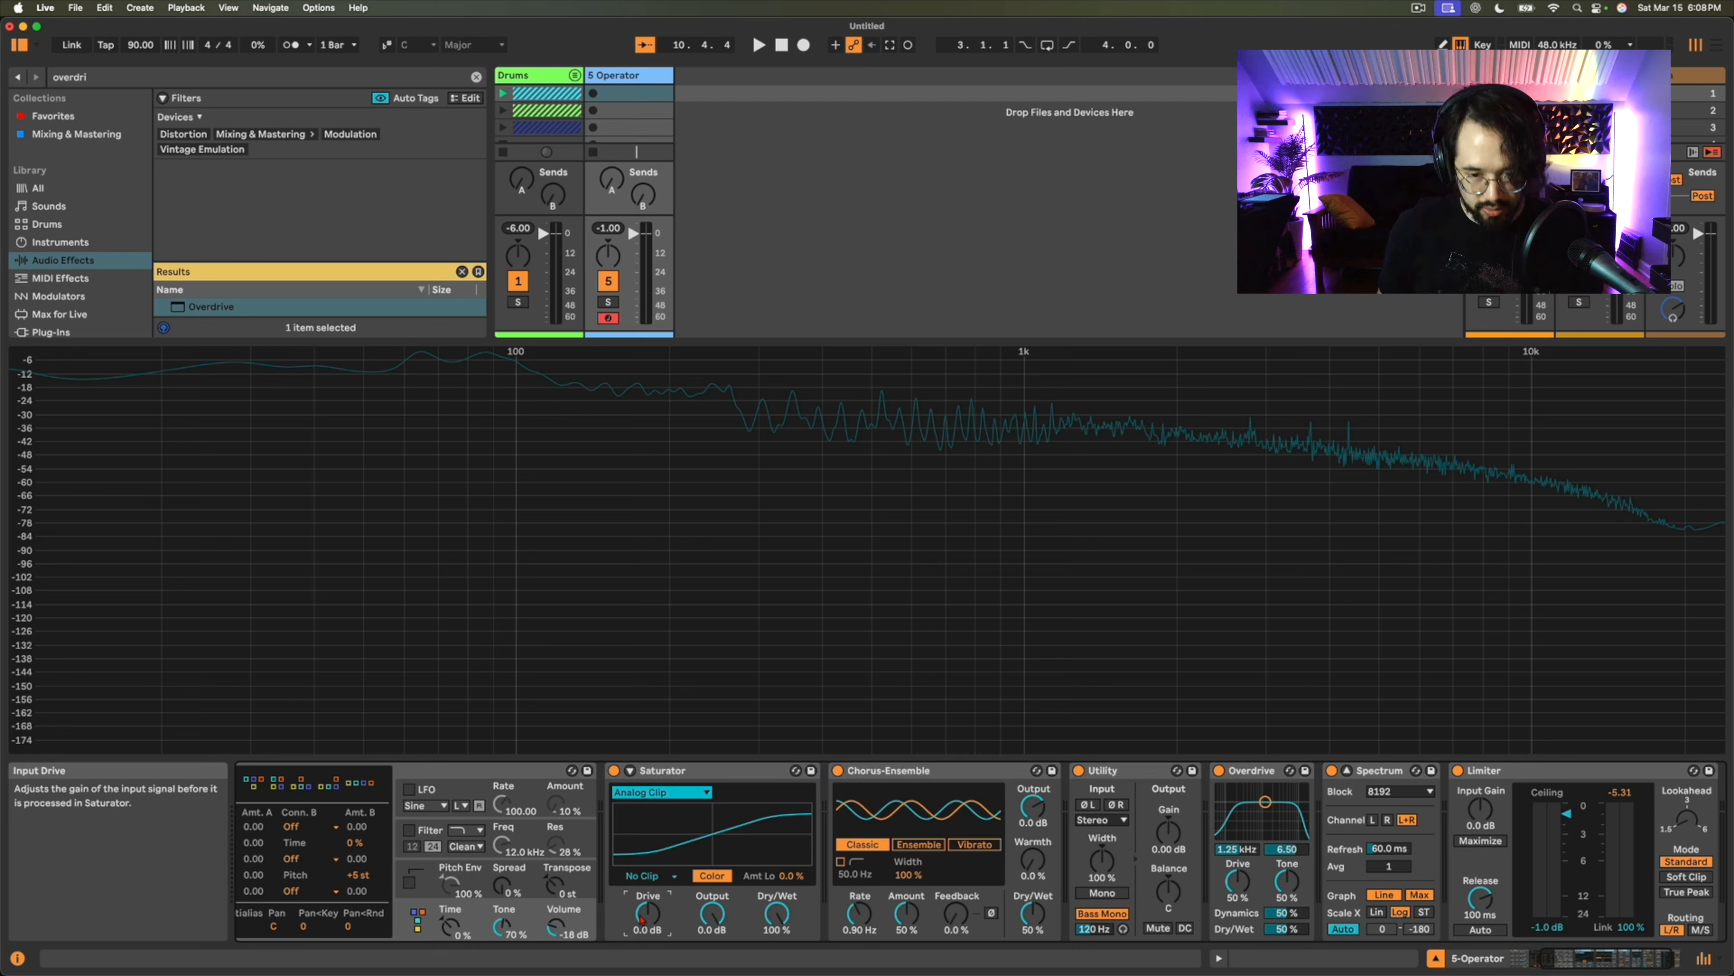
Set the Saturator's Drive to 6.0 dB and the Chorus-Ensemble's Rate to 0.17 Hz, Feedback to 28% and Warmth to 4.0%.
drag(643, 918, 642, 901)
drag(859, 913, 859, 946)
click(956, 913)
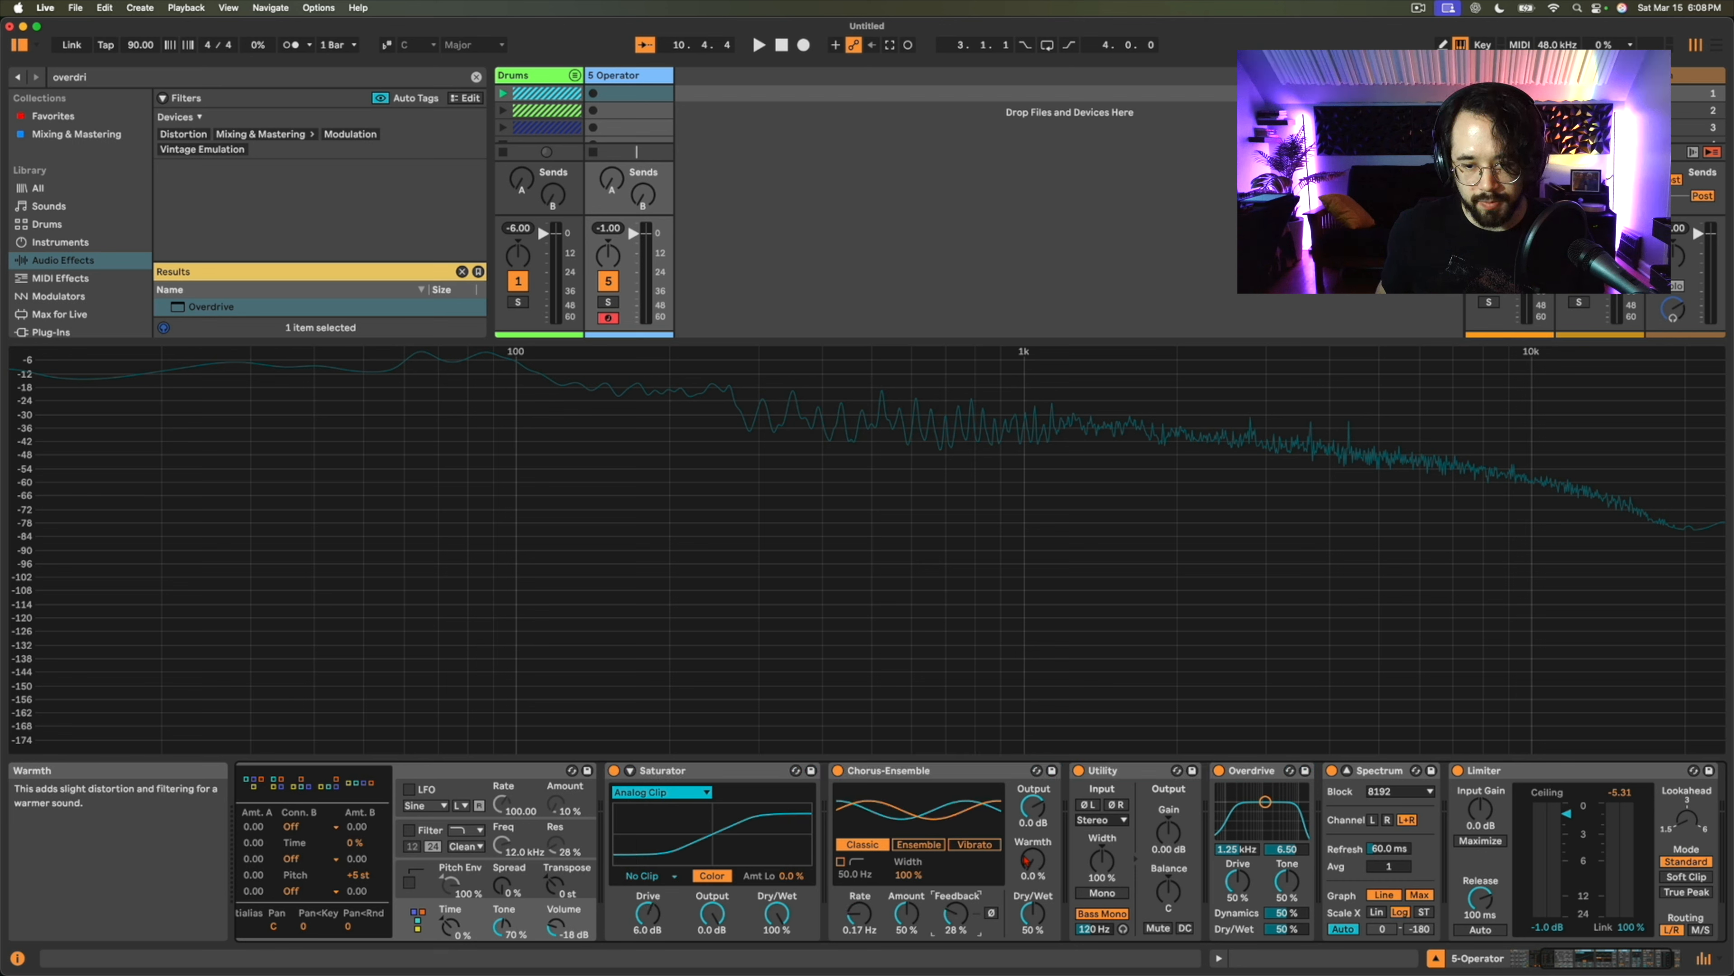
scroll(1193, 831, right, 3)
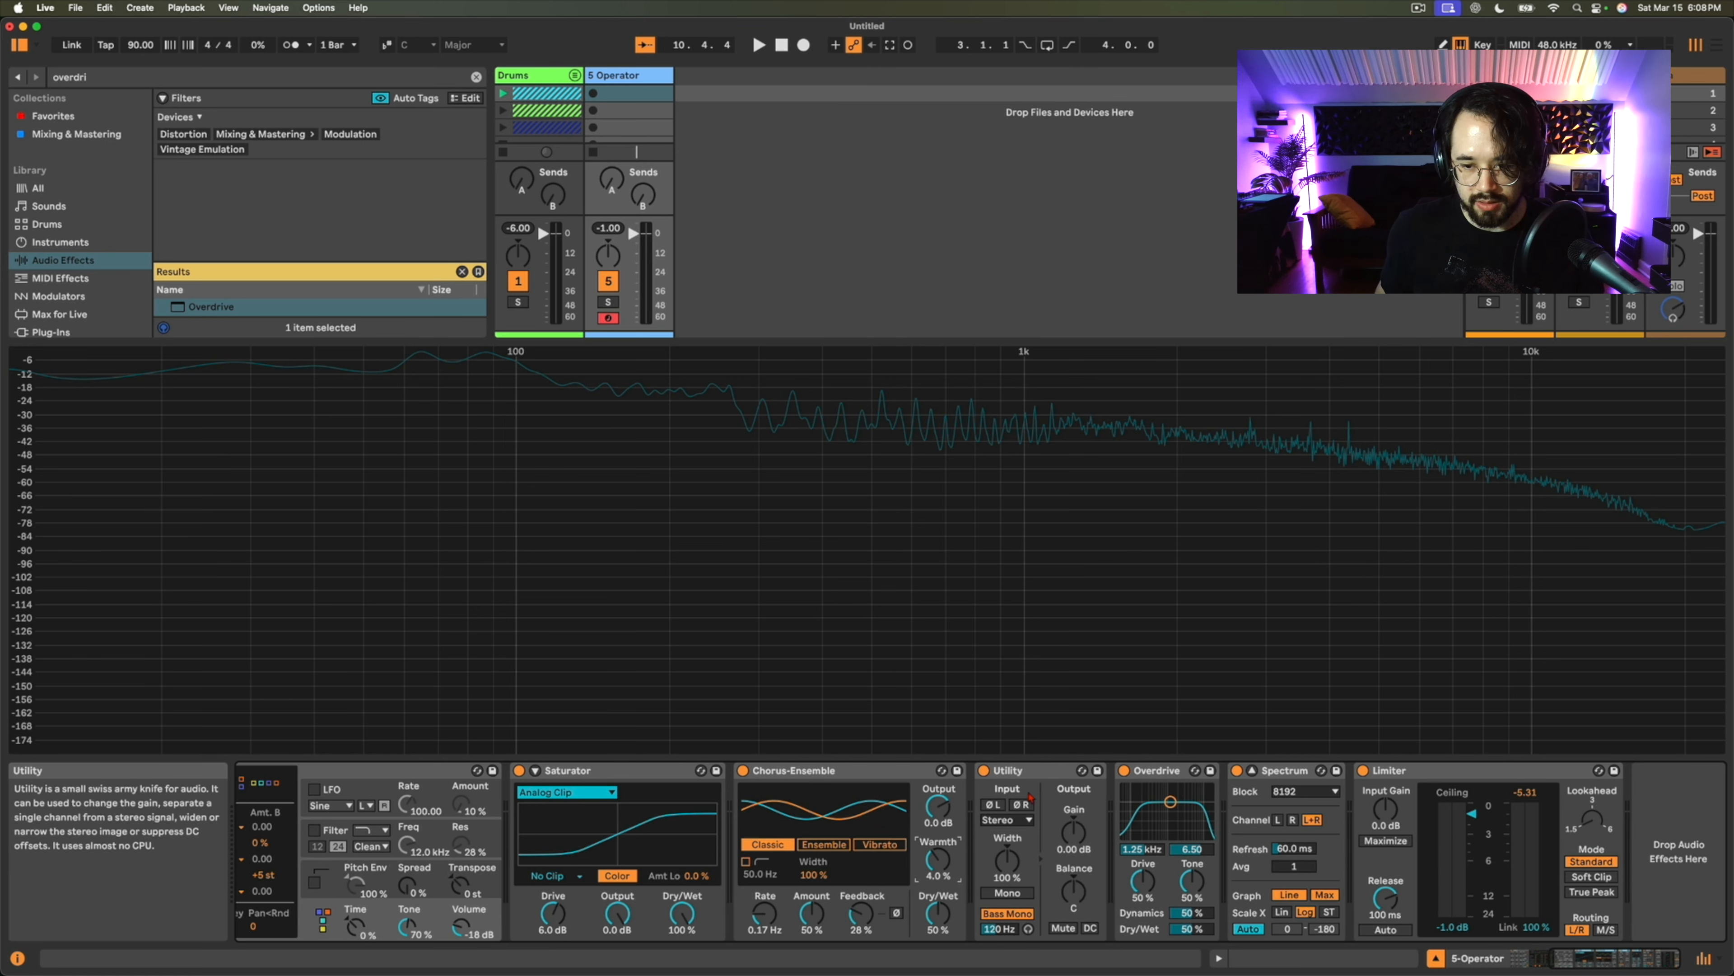
Move Utility just before the Limiter, and set Overdrive to 7.63 kHz, bandwidth 4.04, Drive and Tone 75%, Dynamics 66%, Dry/Wet 18%.
drag(1034, 772, 1343, 786)
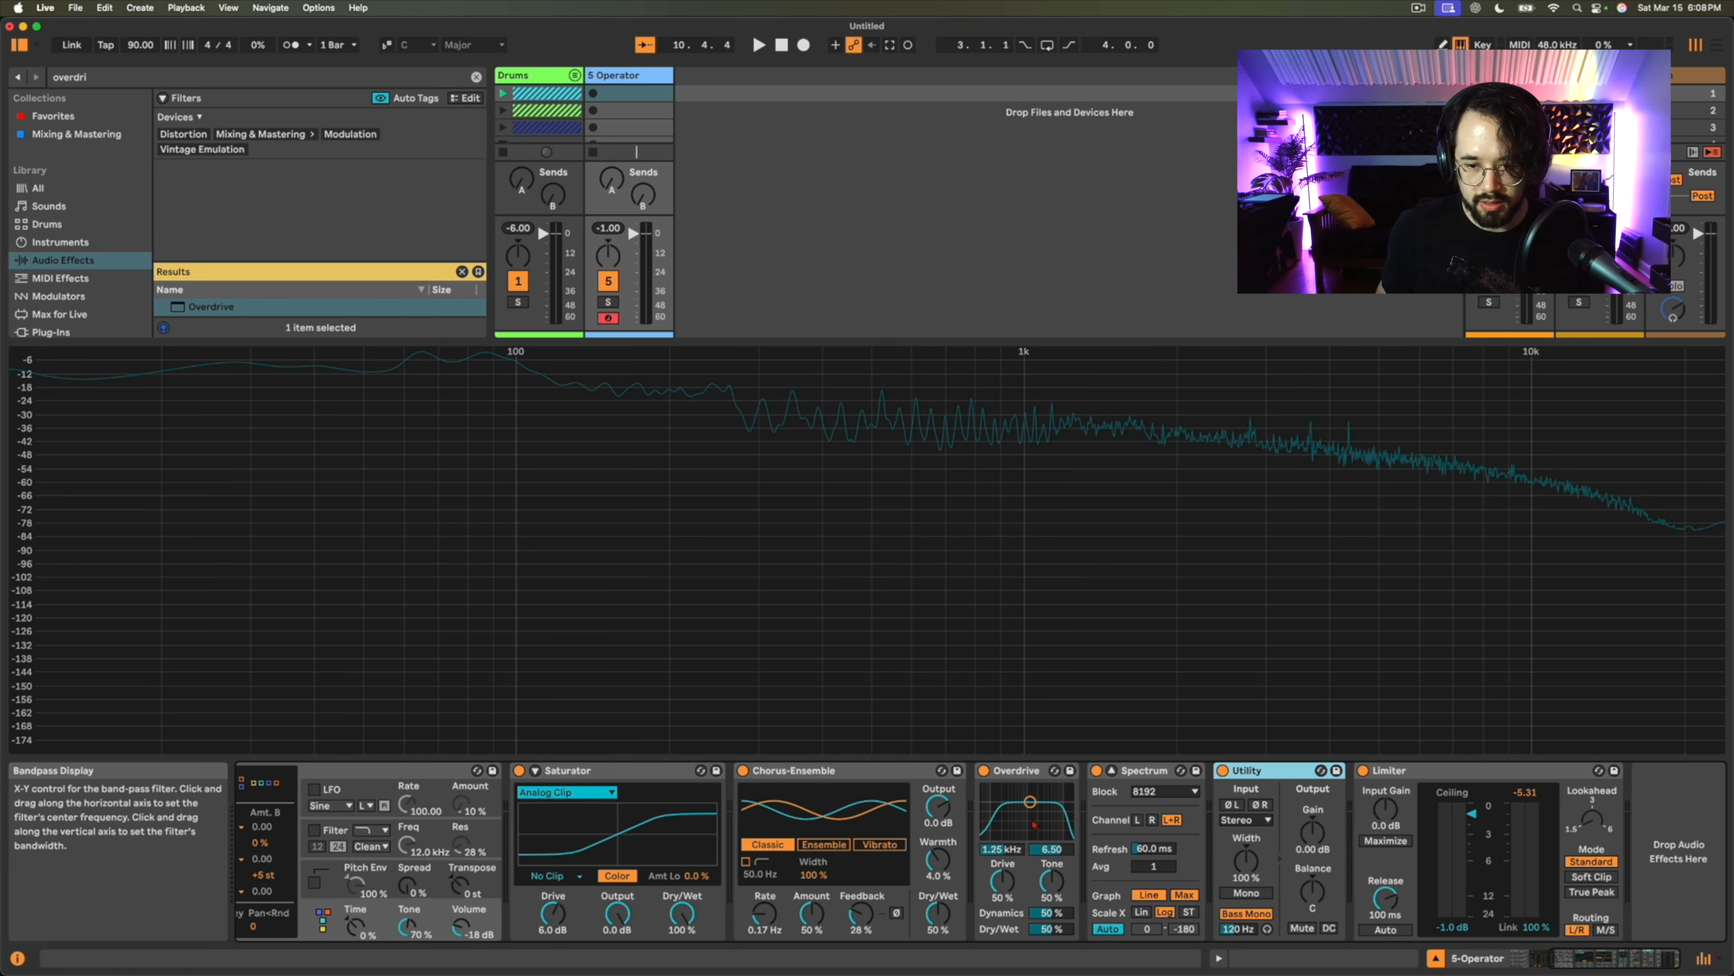
drag(1029, 801, 1055, 816)
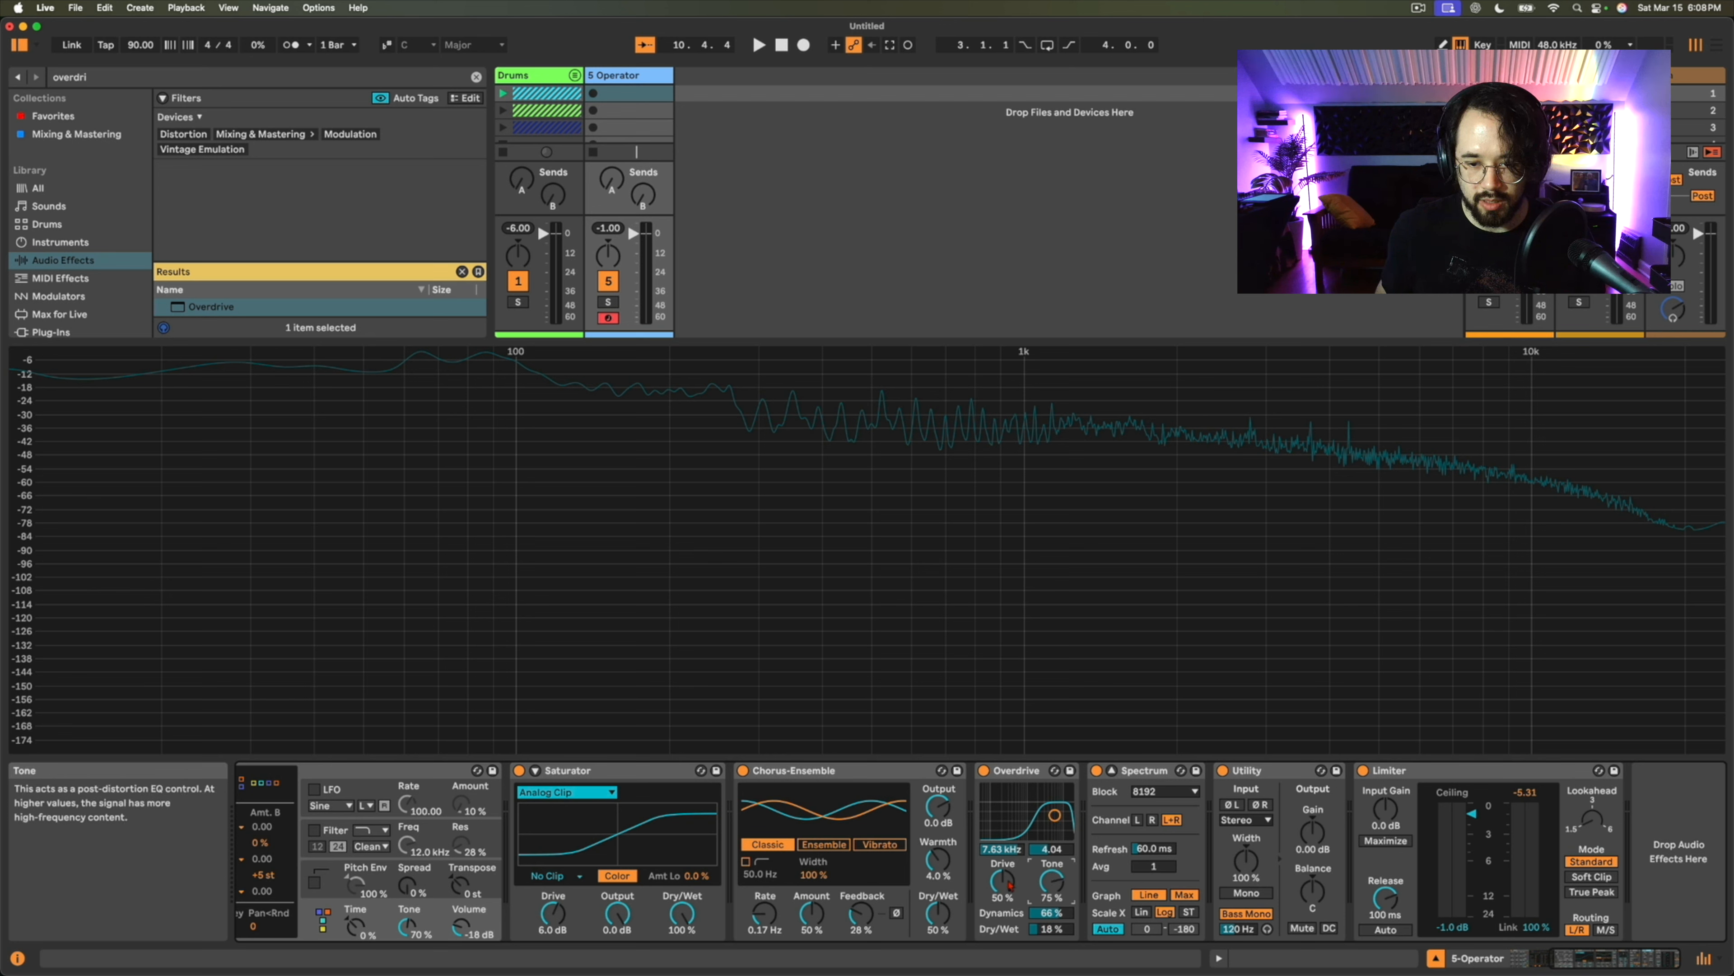
drag(1009, 884, 1010, 864)
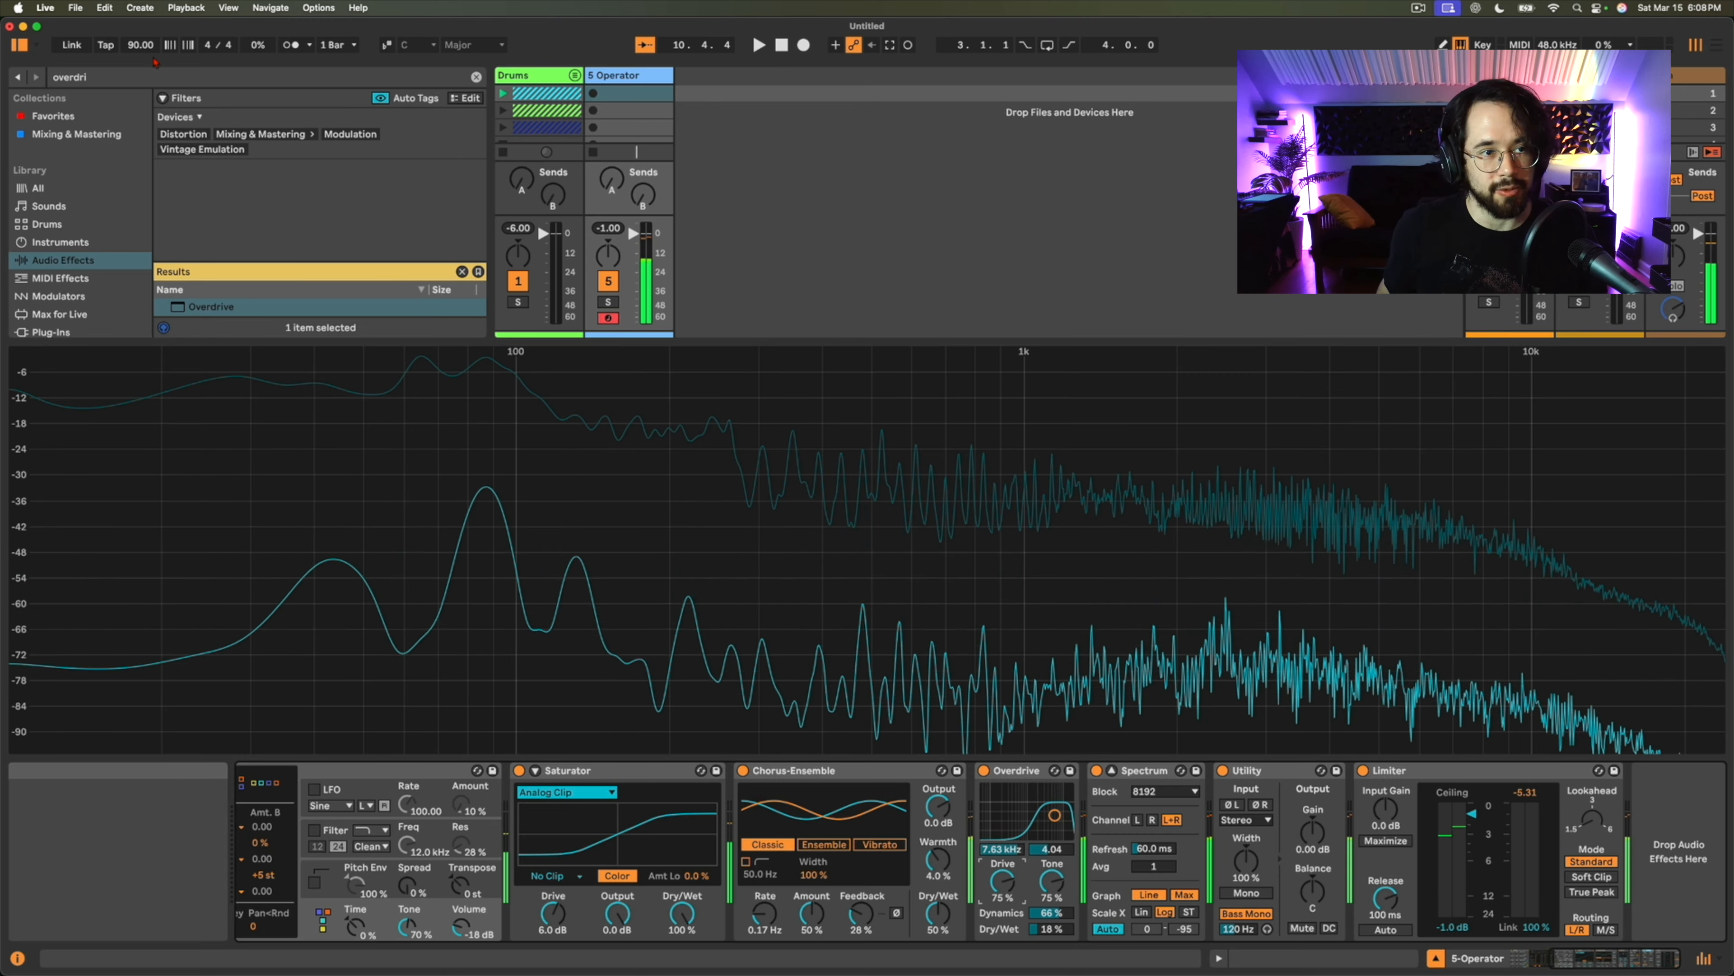
Add the Shifter effect and place it directly after Operator, ahead of the Saturator.
click(139, 74)
text(shifter)
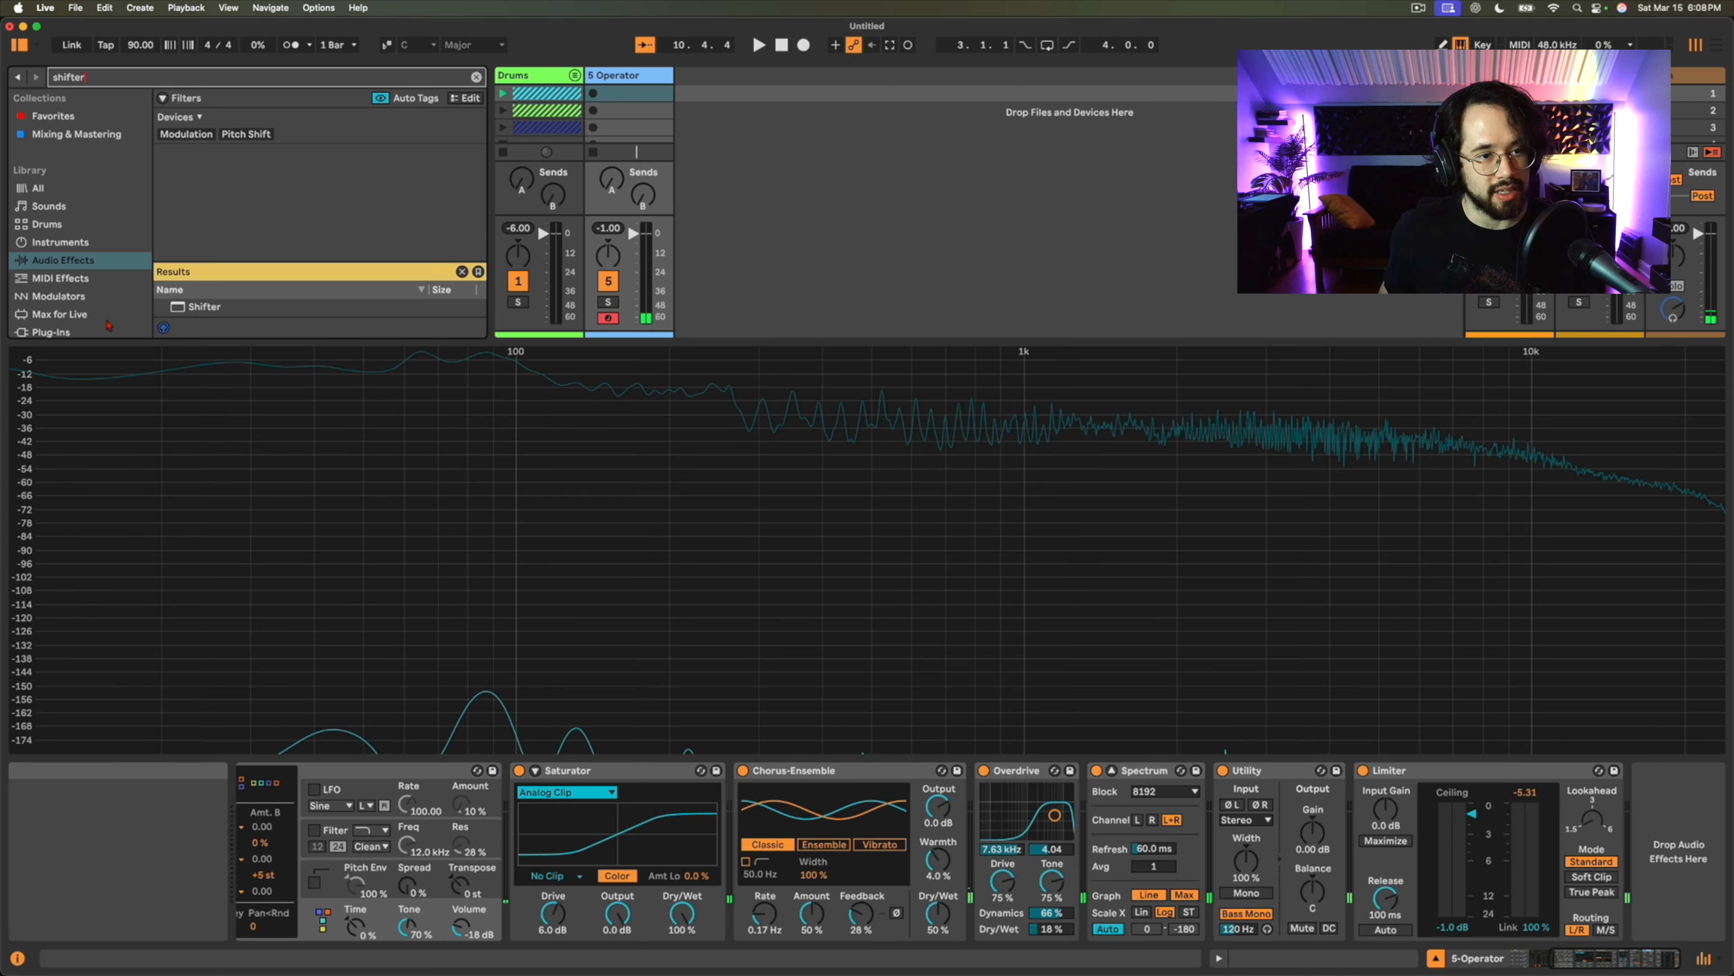
double_click(179, 306)
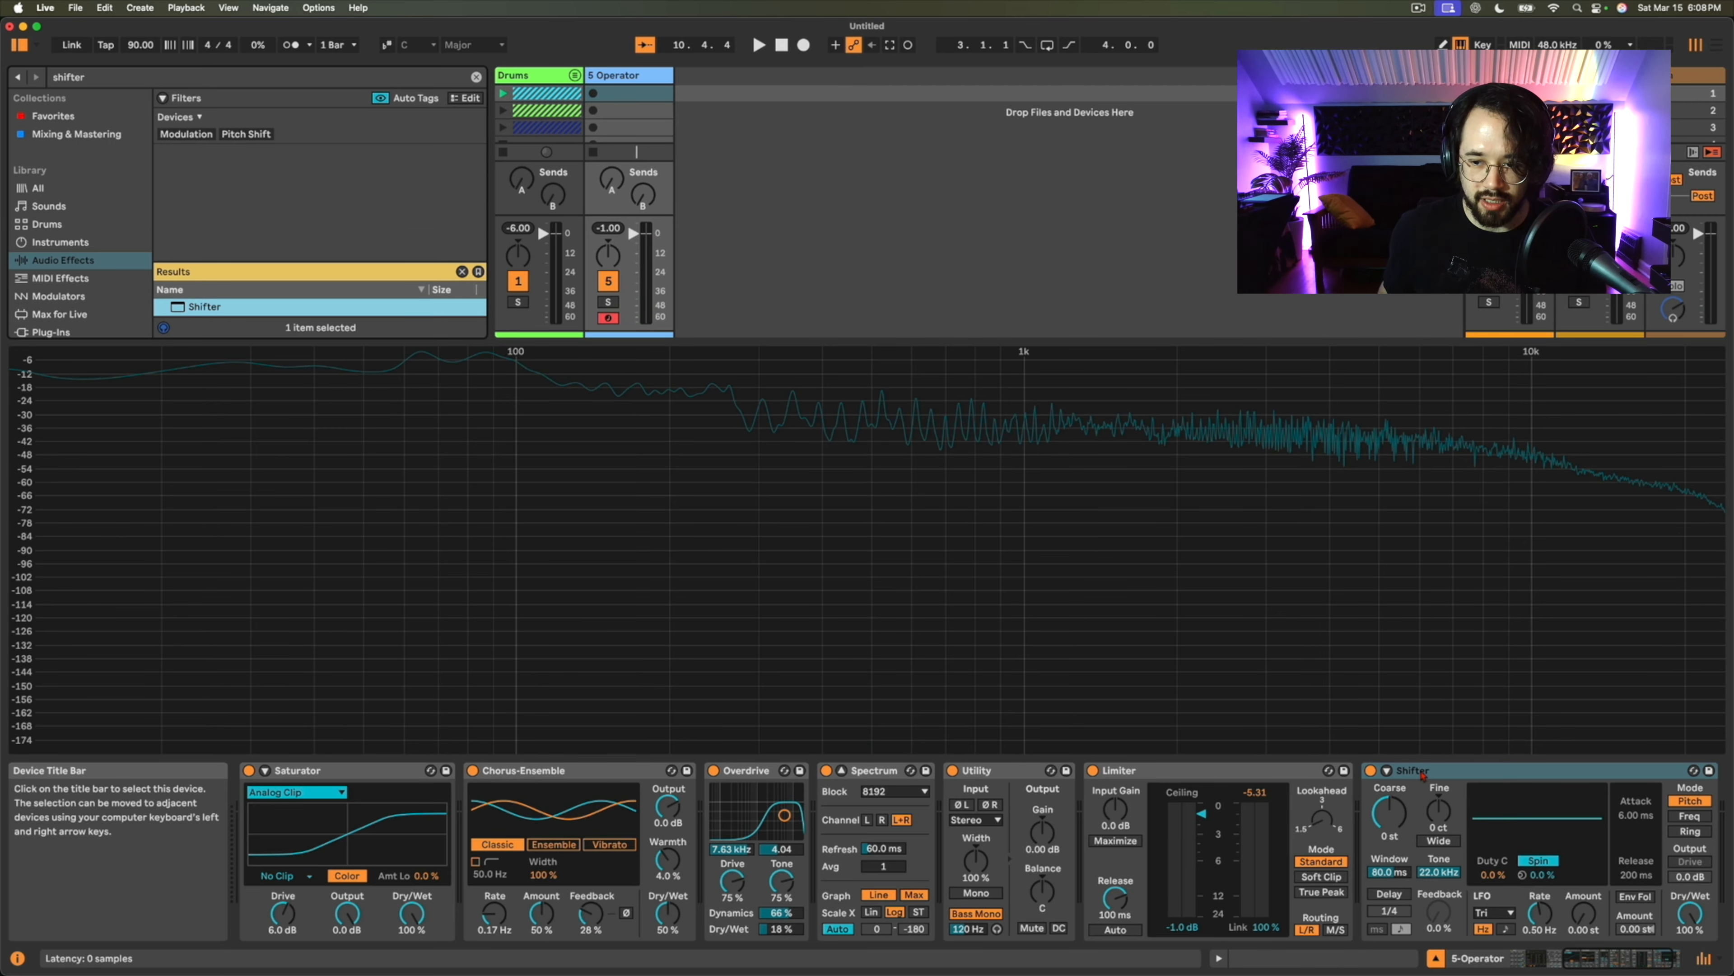
drag(1445, 769, 471, 800)
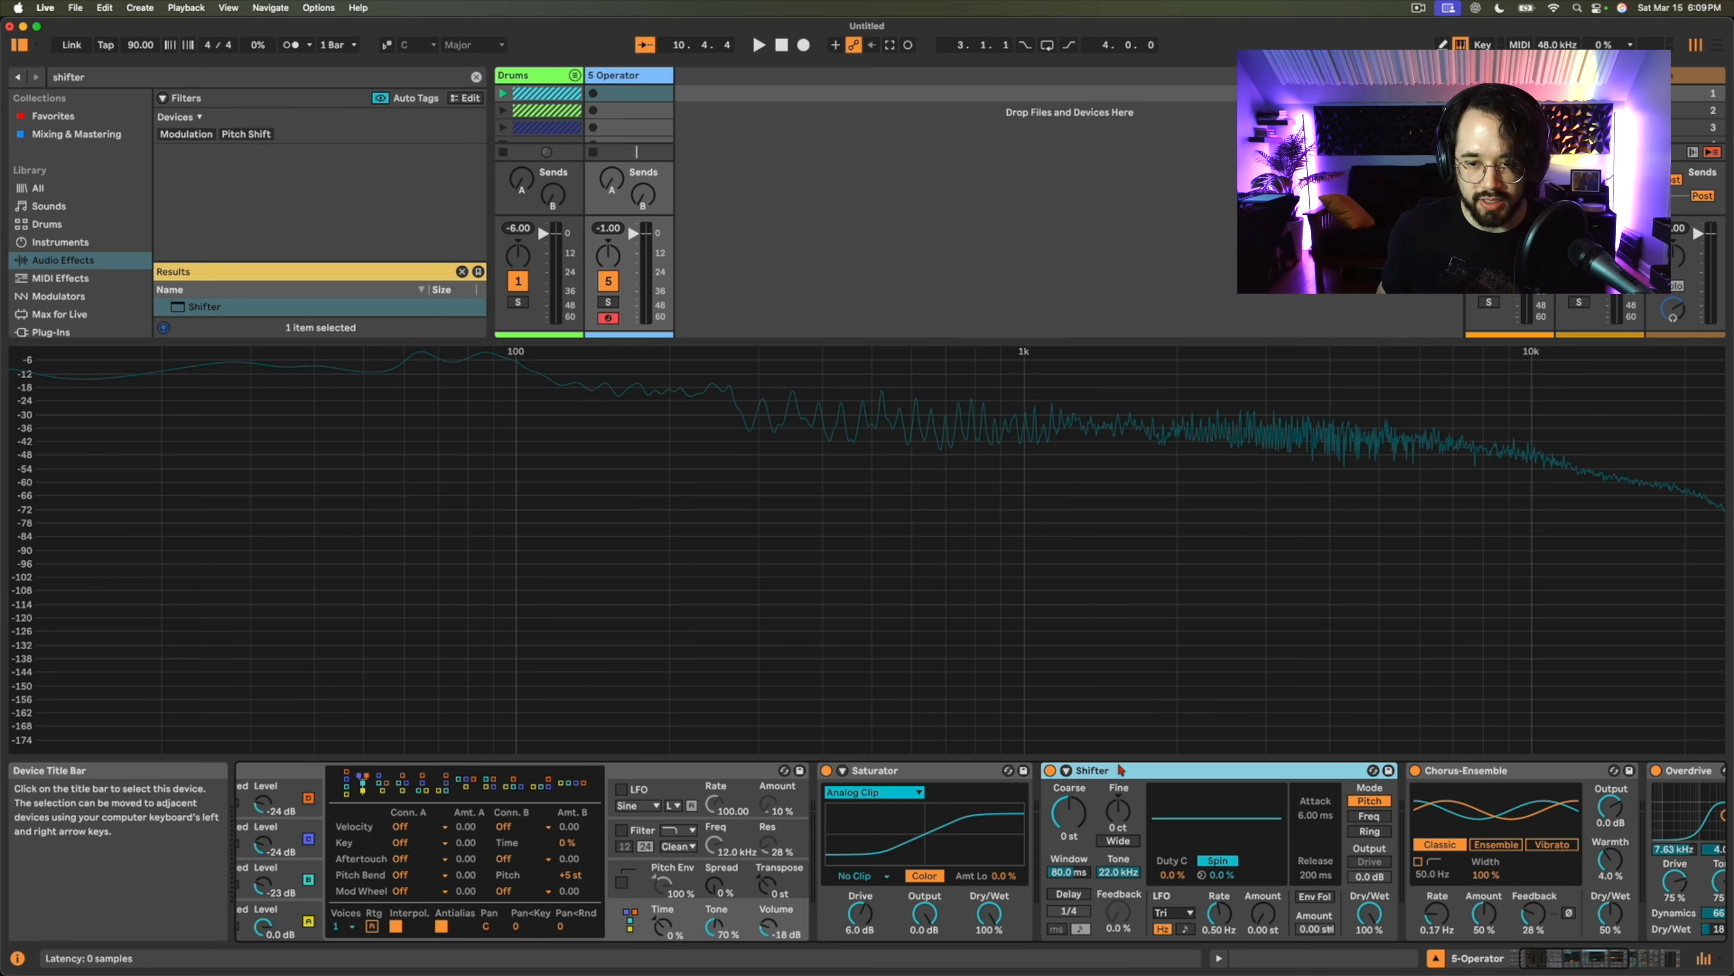
drag(927, 773, 1400, 780)
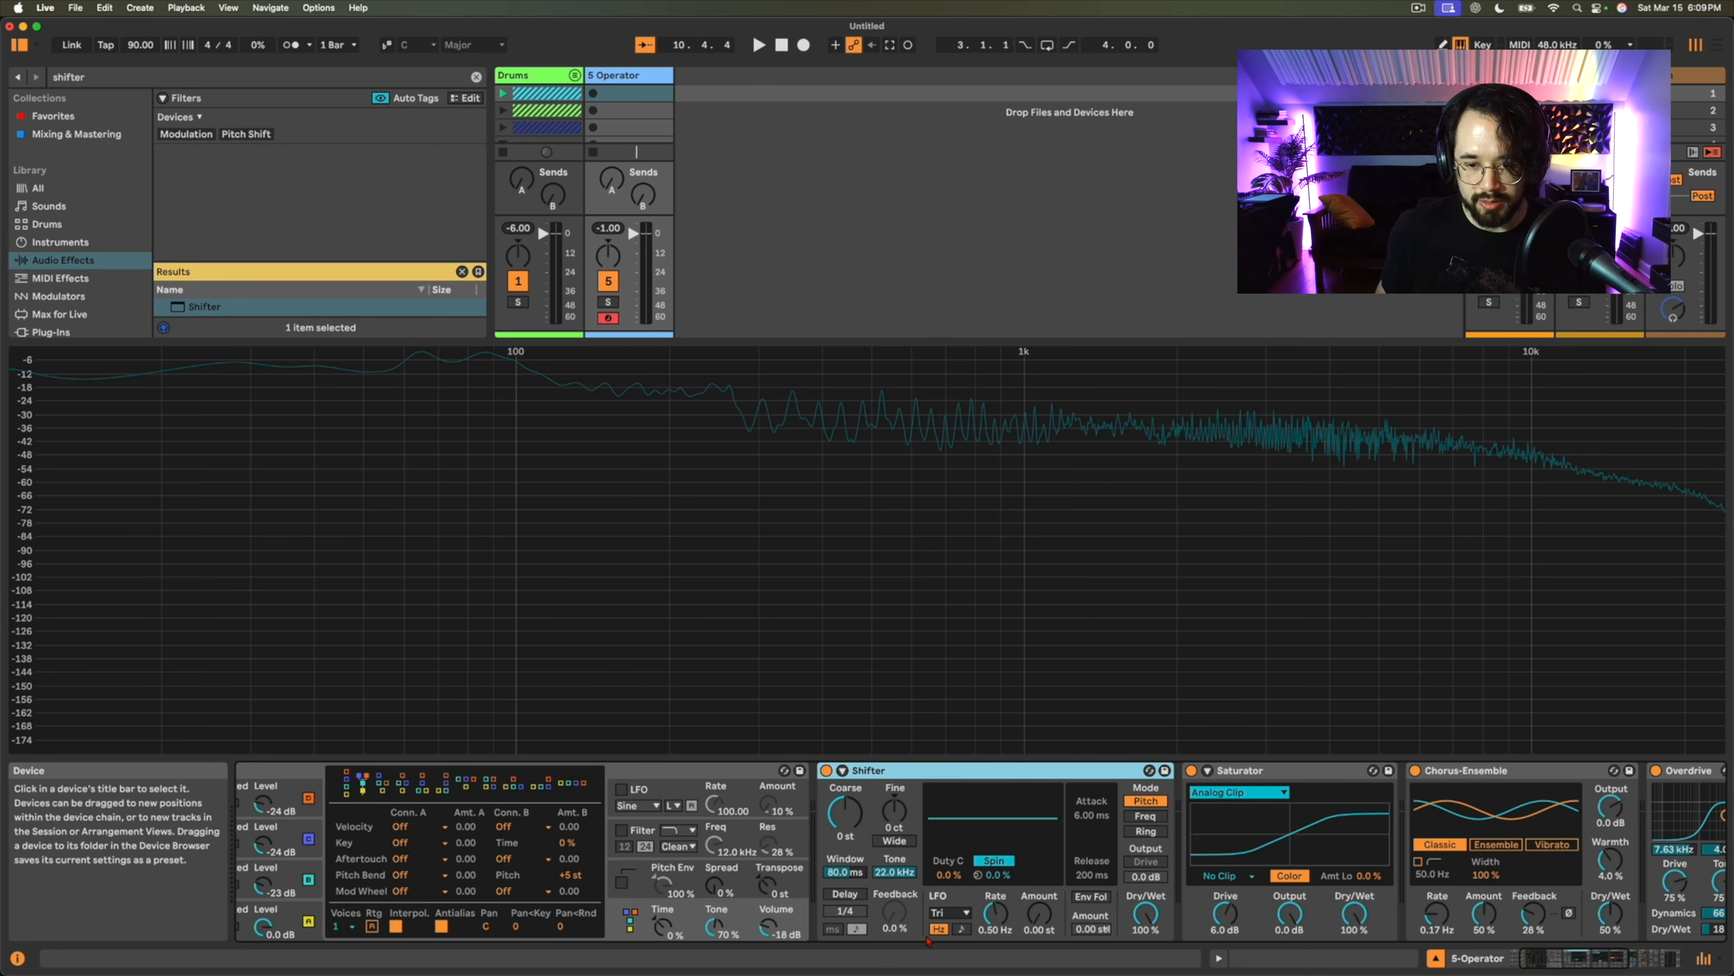
Set the Shifter's LFO Amount to 0.26 st, LFO Rate to 4.10 Hz and Dry/Wet to 59%.
drag(1034, 919, 1034, 914)
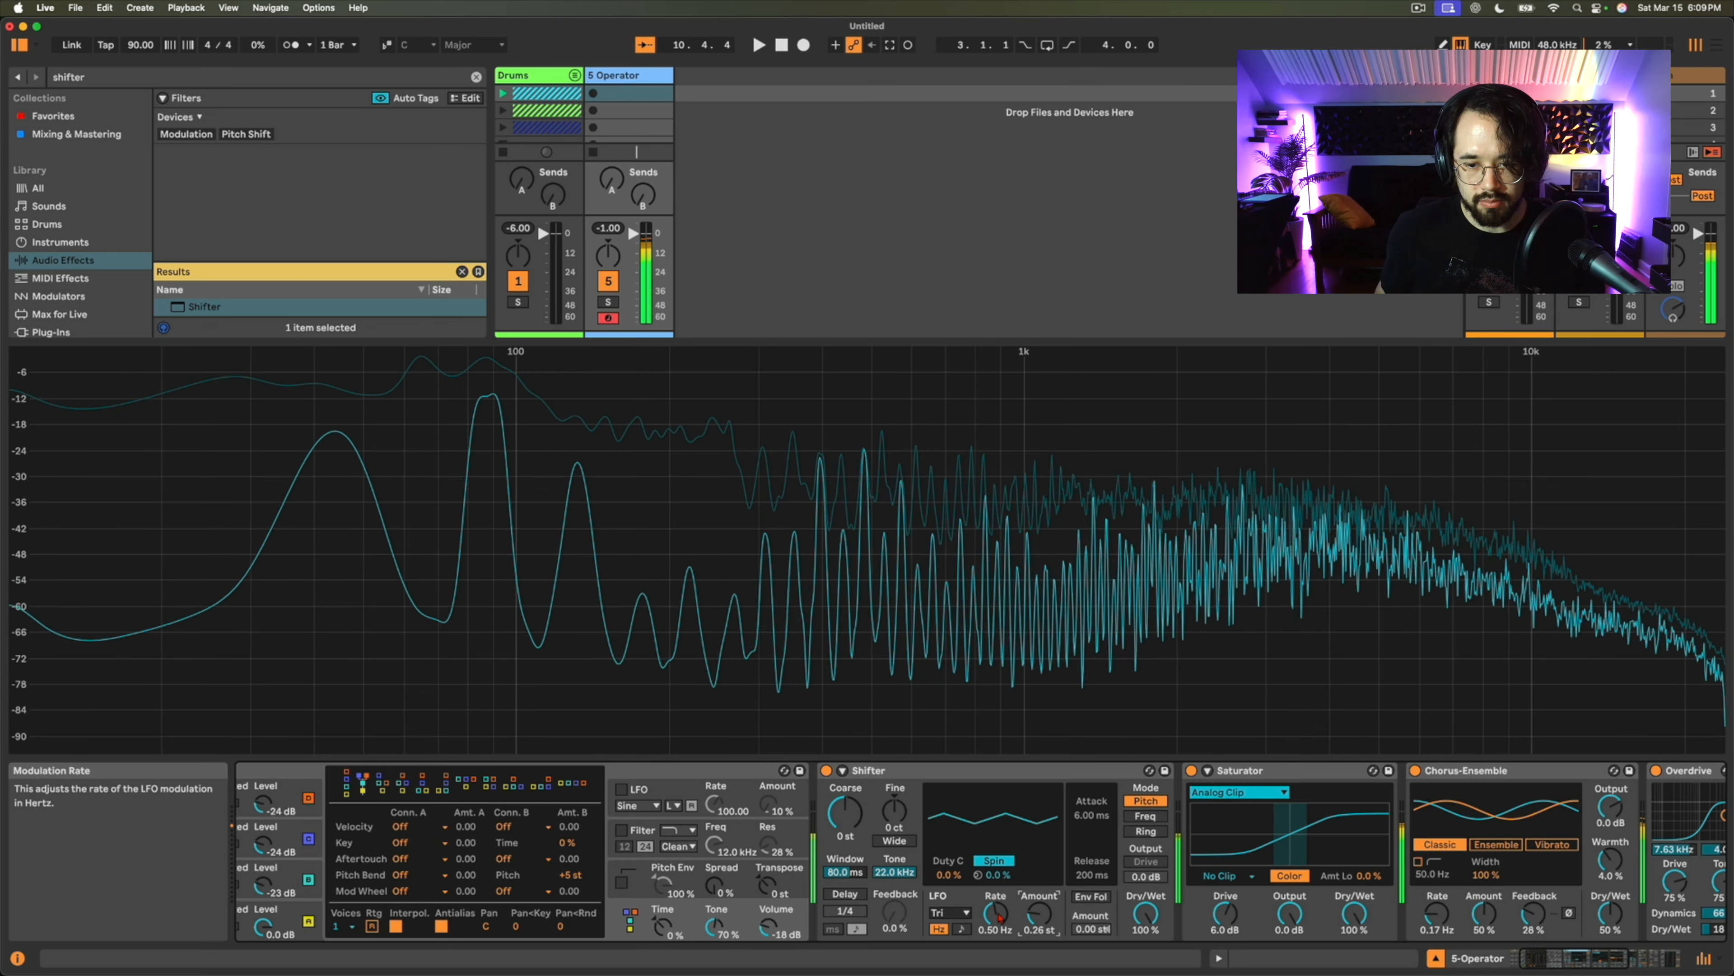
drag(996, 913, 996, 907)
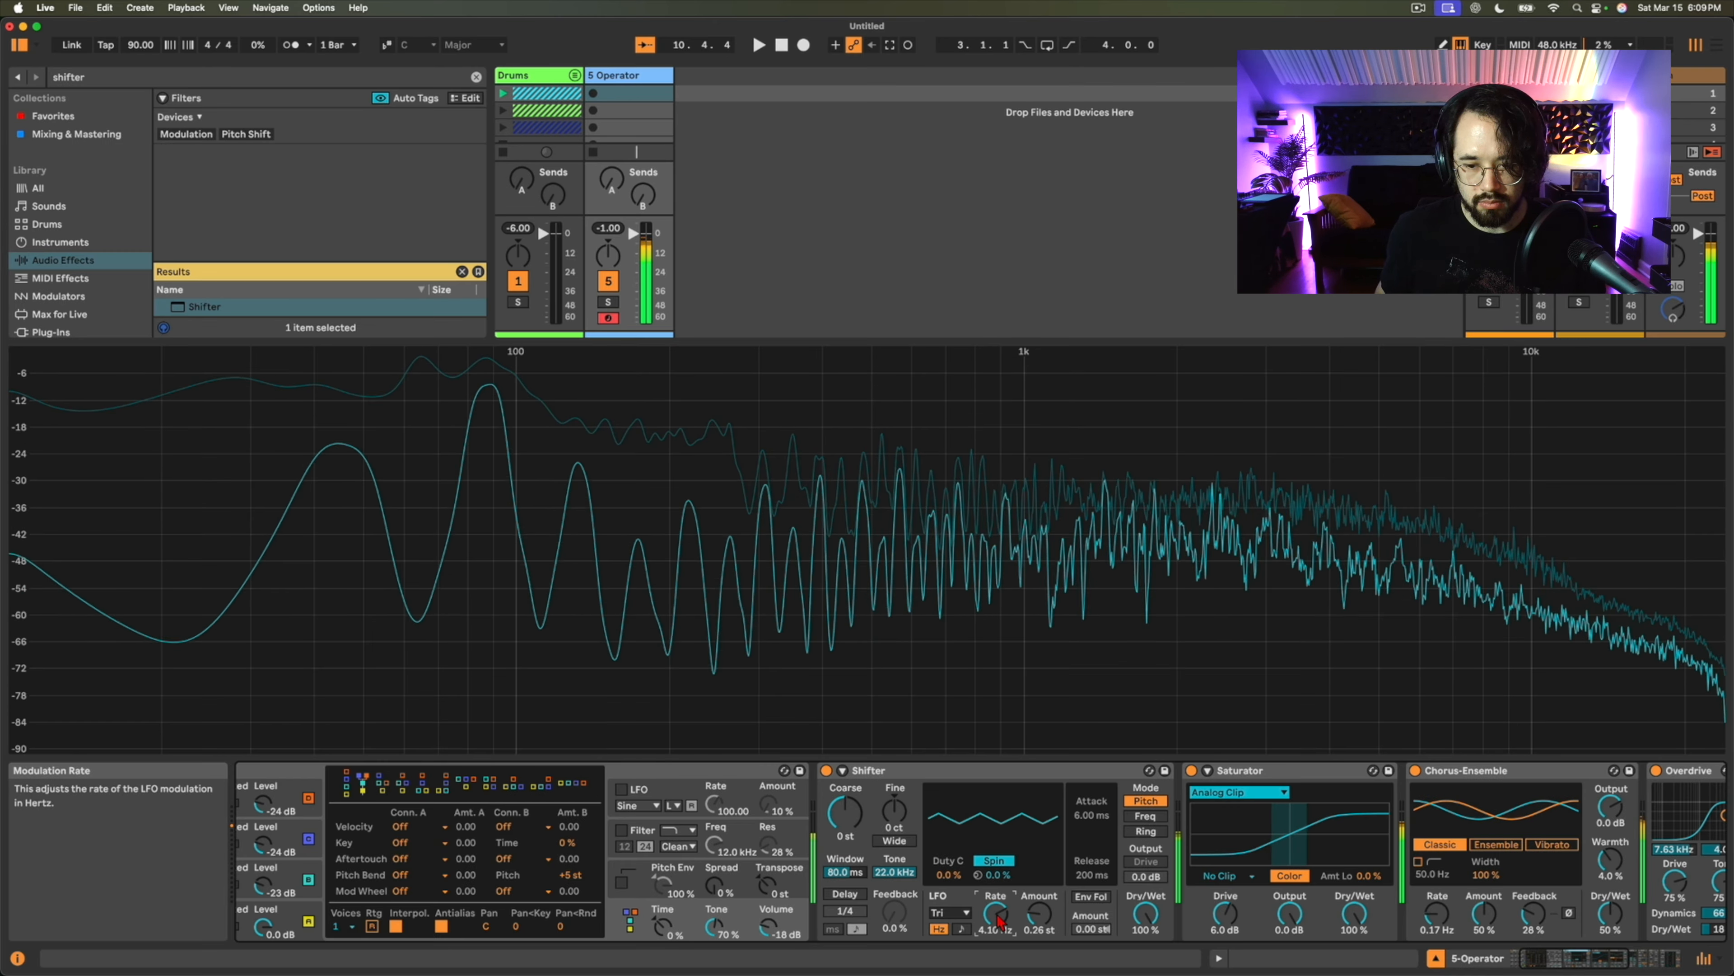
drag(1145, 913, 1145, 928)
Audition the full effect chain and set the Overdrive's Dry/Wet to 13%.
scroll(1110, 882, right, 1)
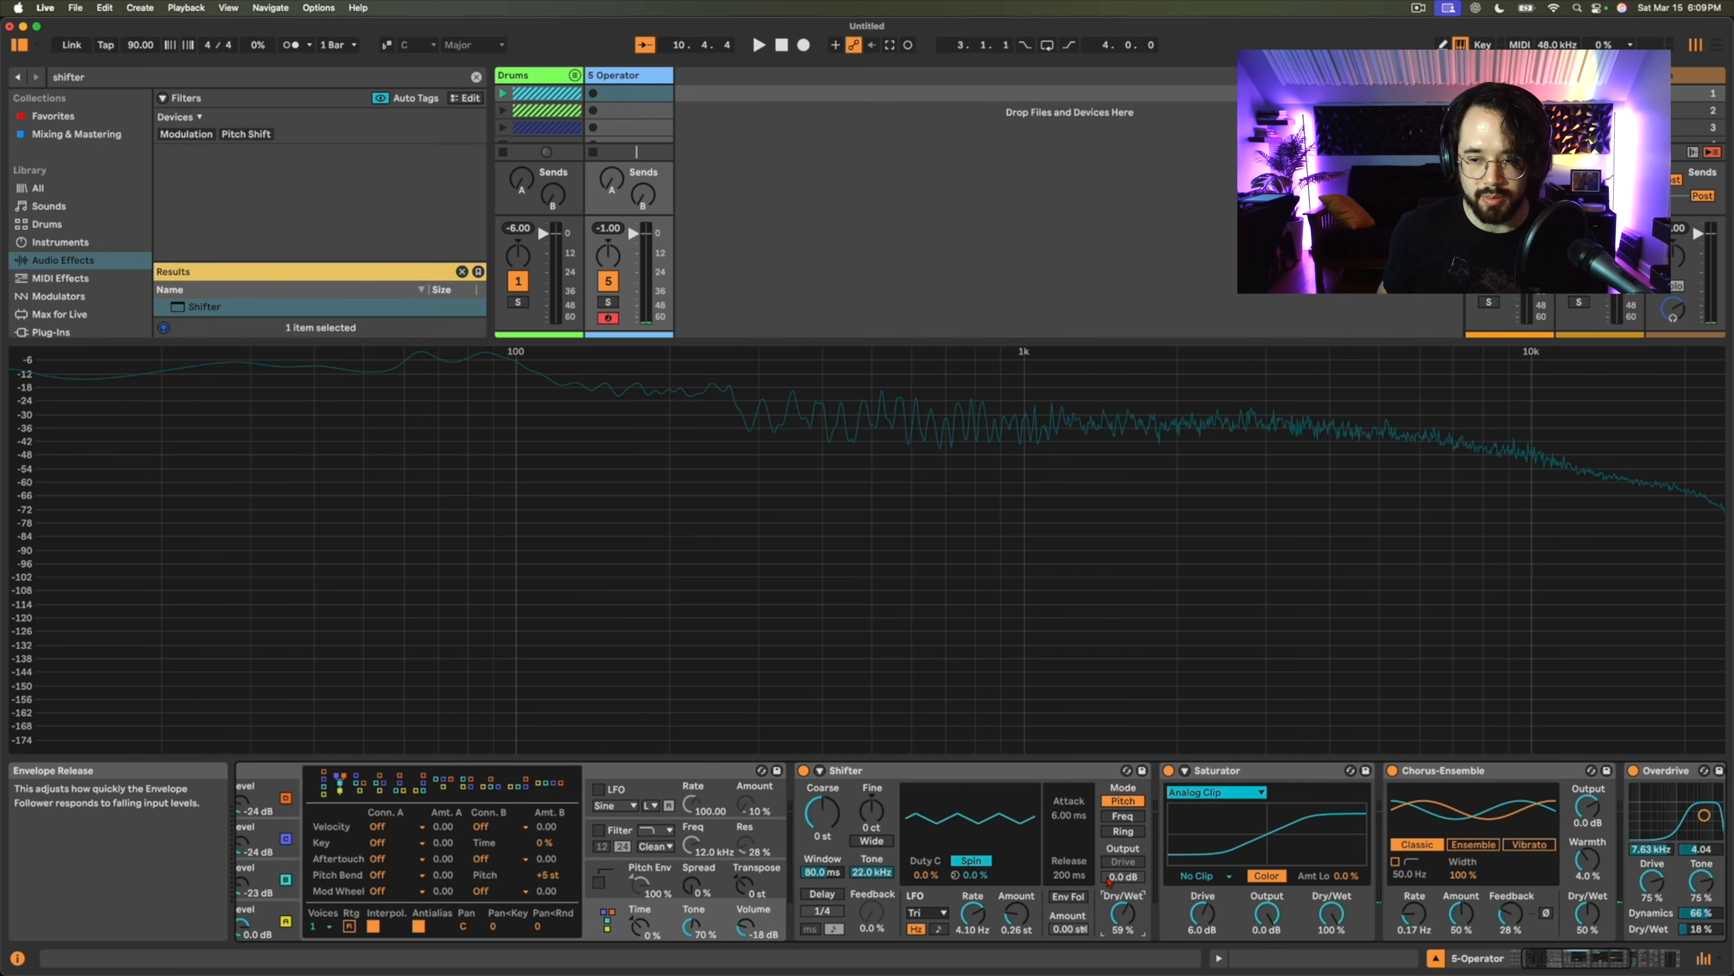
scroll(1110, 882, right, 15)
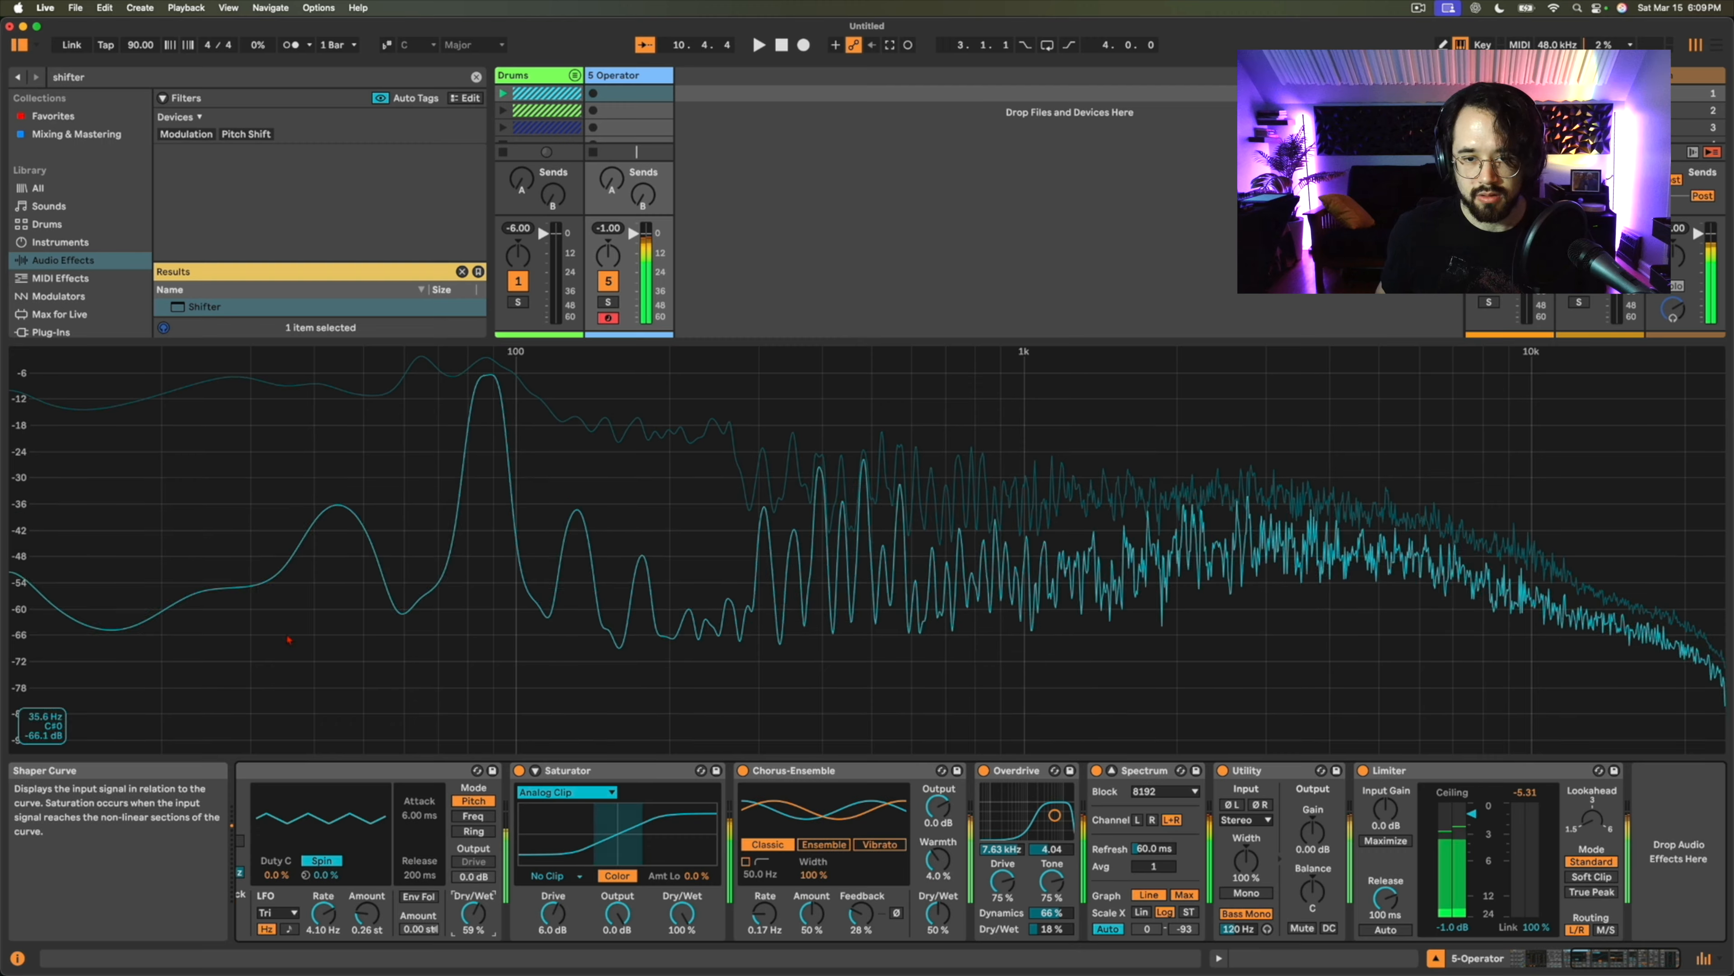
scroll(490, 843, left, 6)
scroll(490, 842, right, 3)
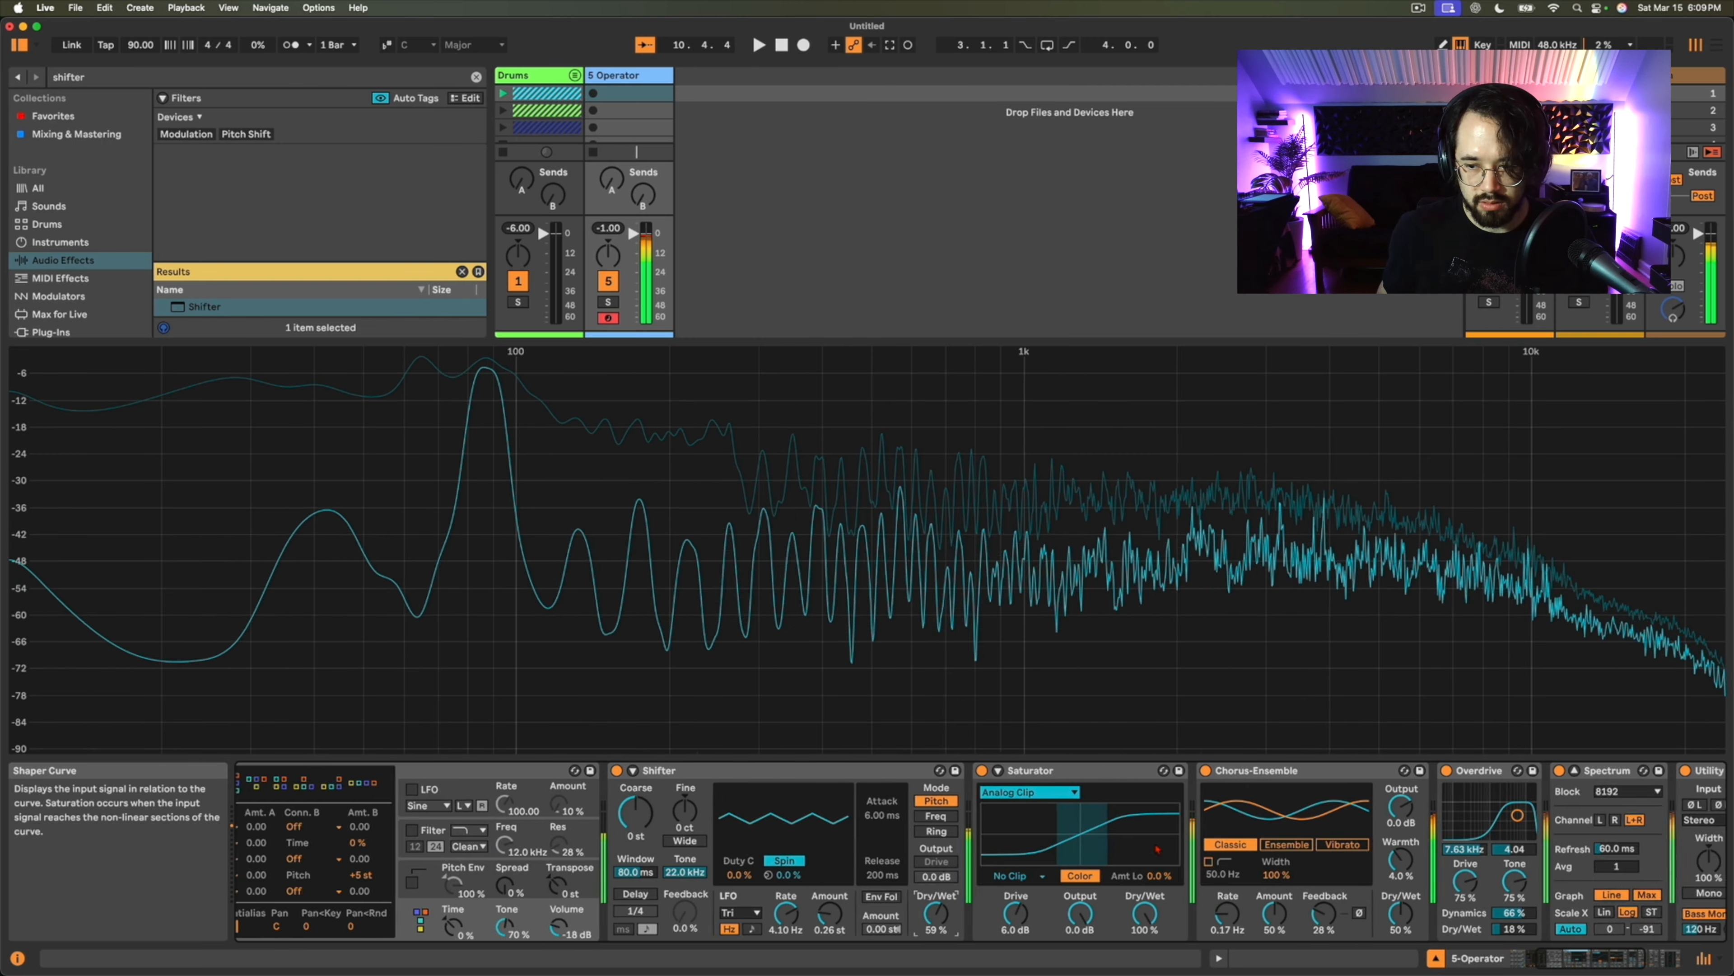
drag(1205, 929, 1204, 937)
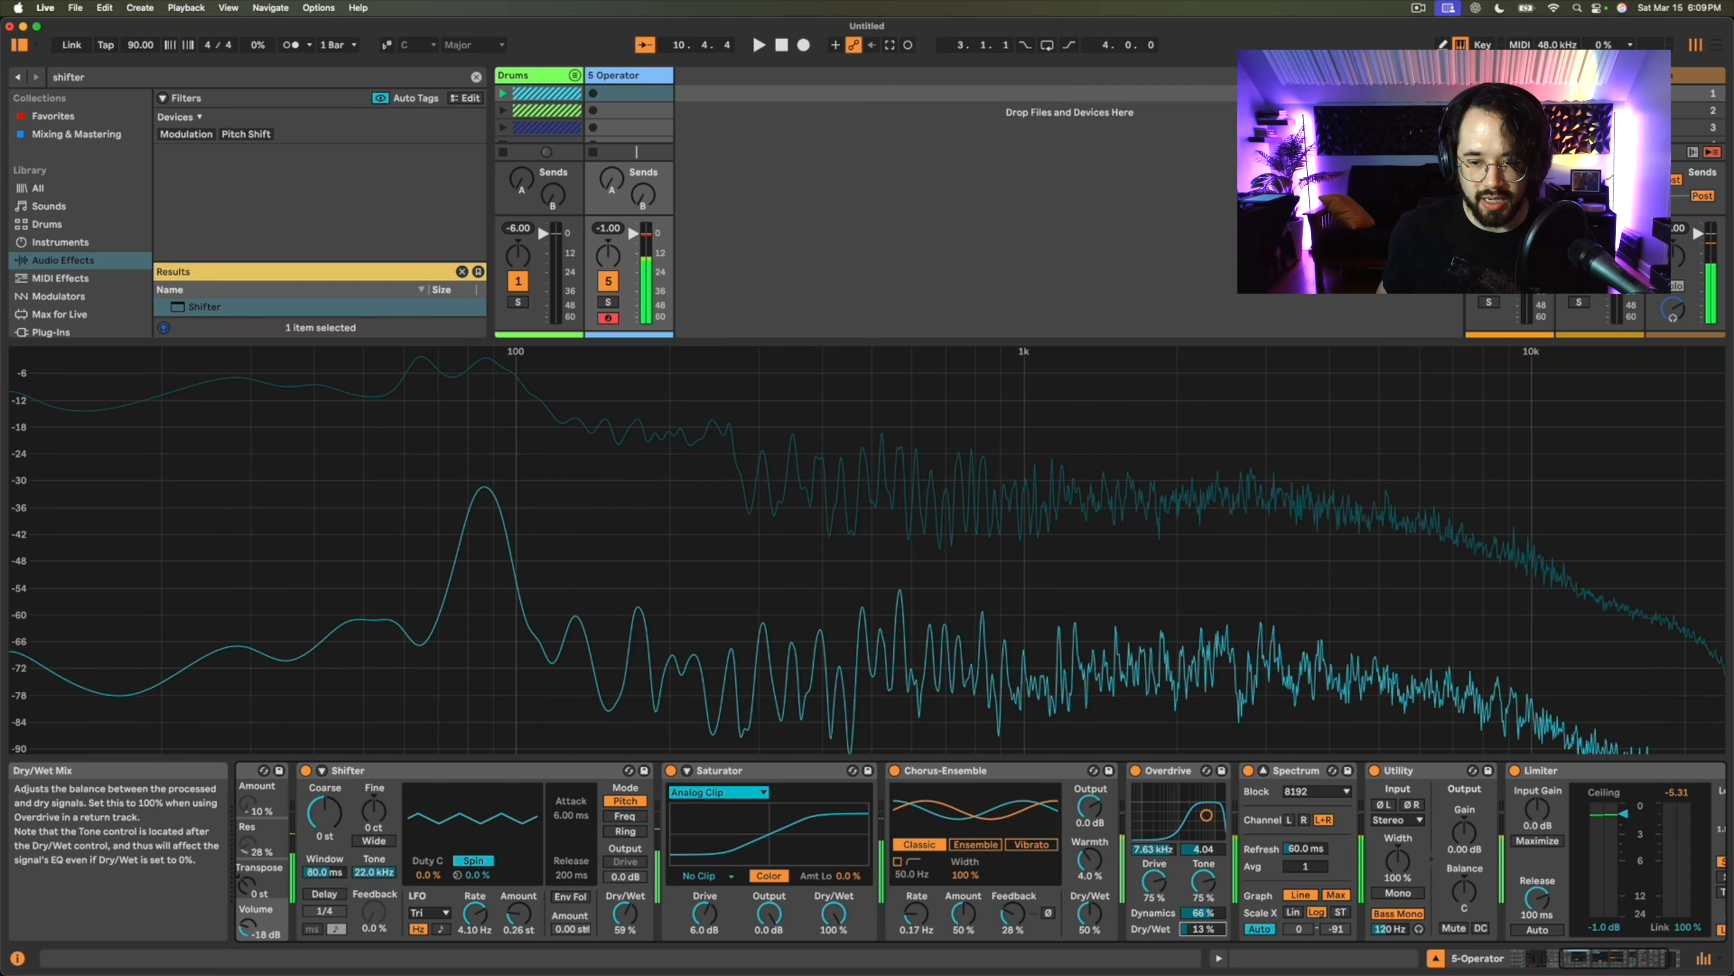
Set the Overdrive's Dry/Wet to 9% and the Shifter's LFO Rate to 0.93 Hz.
scroll(916, 888, left, 8)
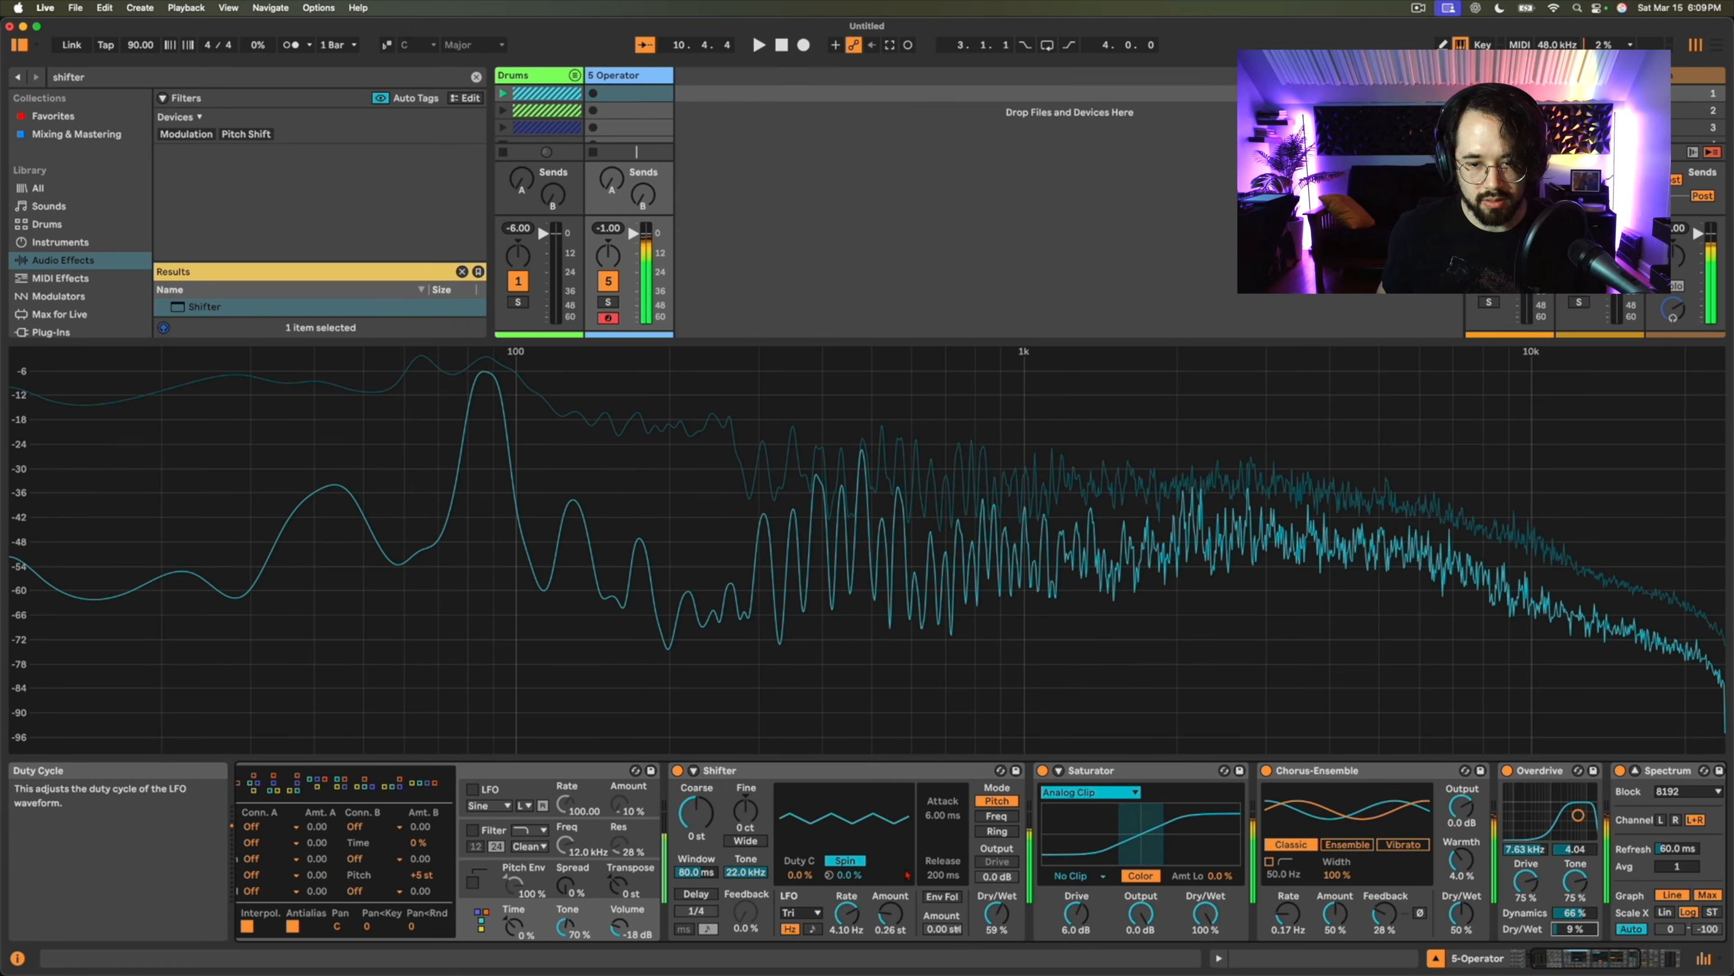
drag(846, 909, 846, 916)
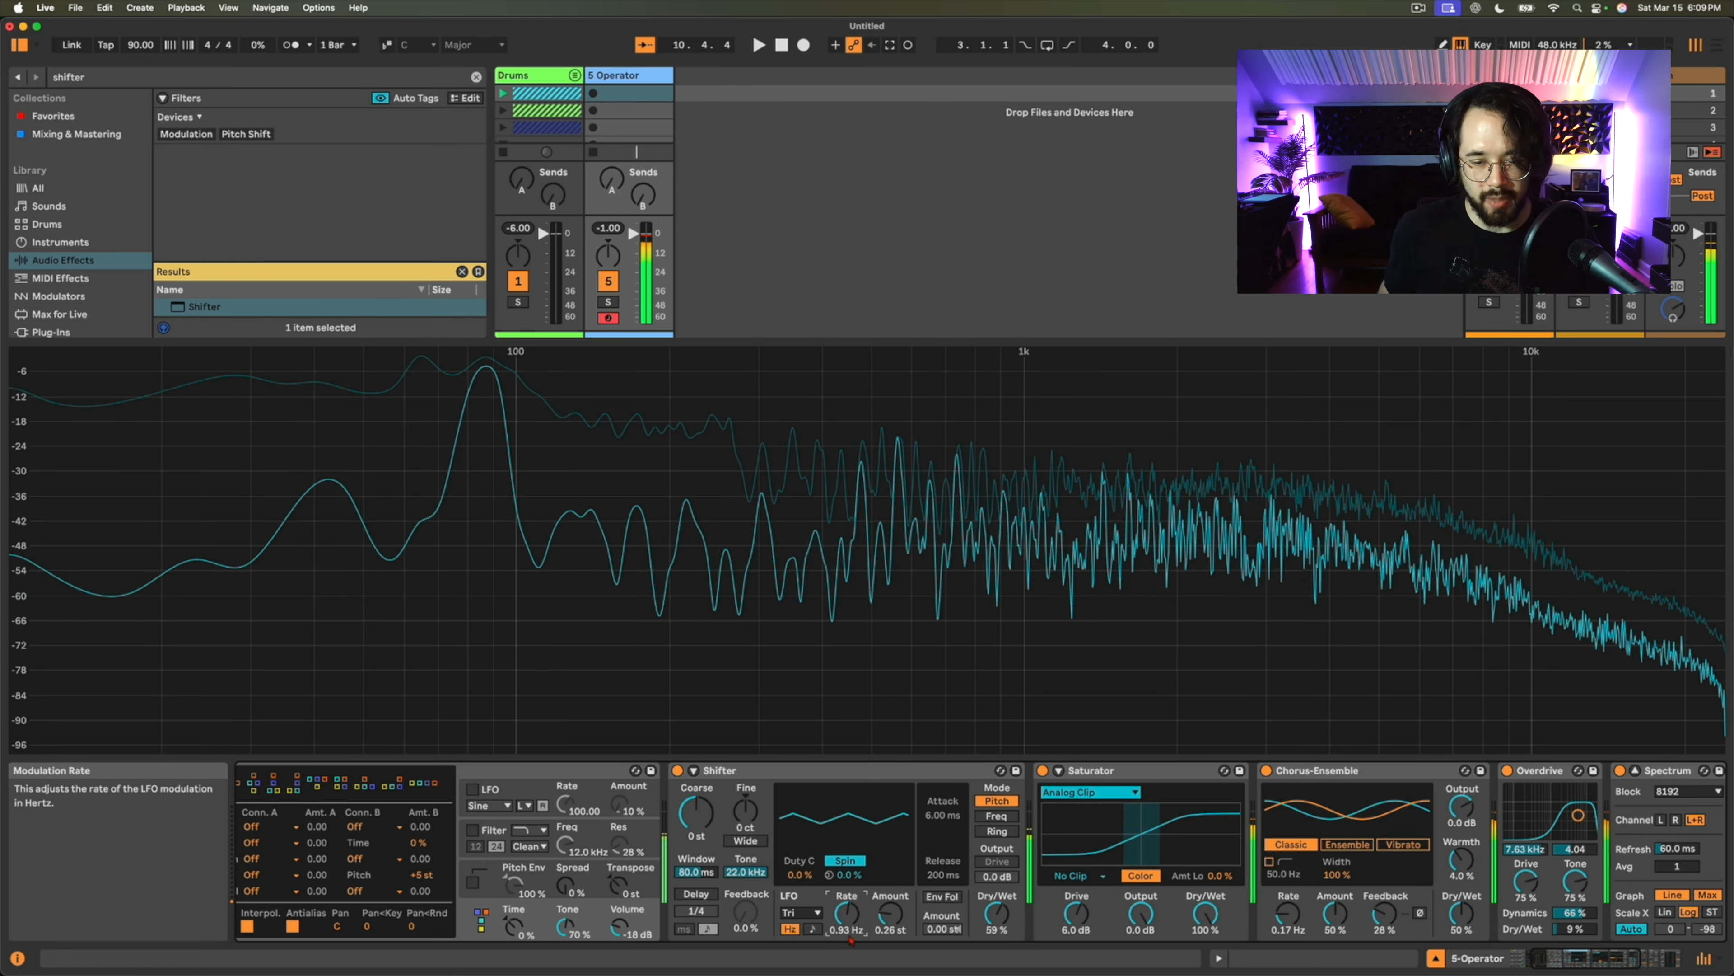
scroll(915, 905, right, 11)
scroll(915, 905, left, 13)
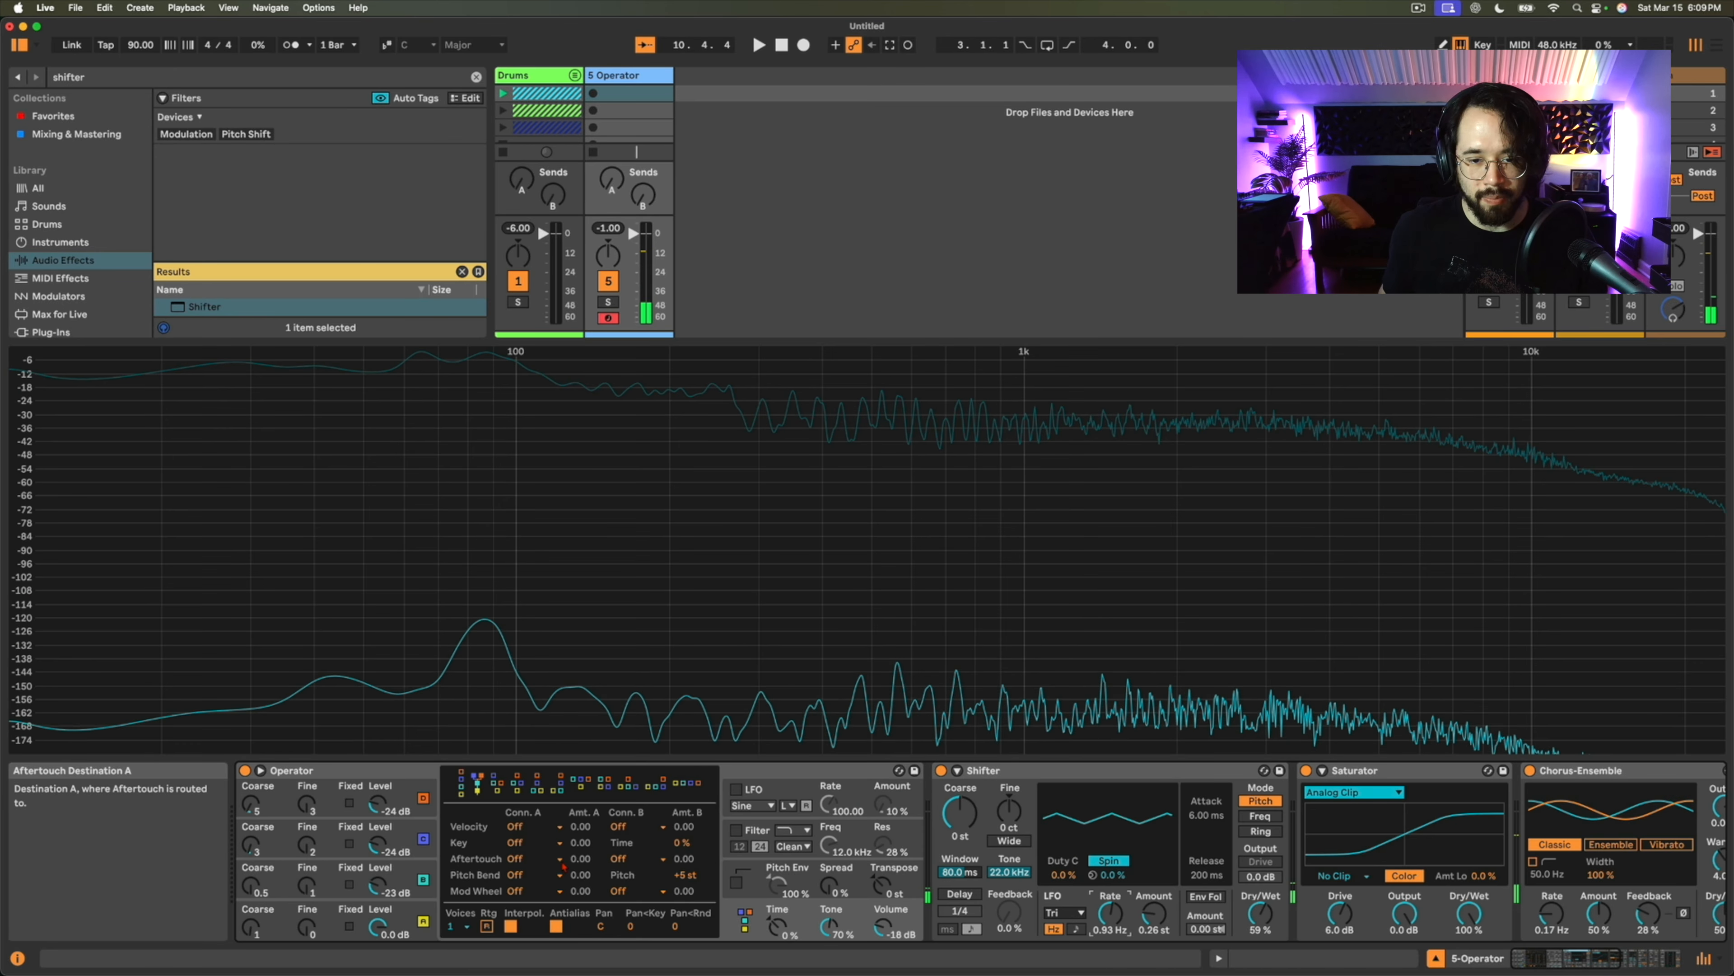
Turn on Operator's LFO and filter, set the LFO Amount to 0%, and route the LFO only to the filter, with oscillators A to D excluded.
click(764, 829)
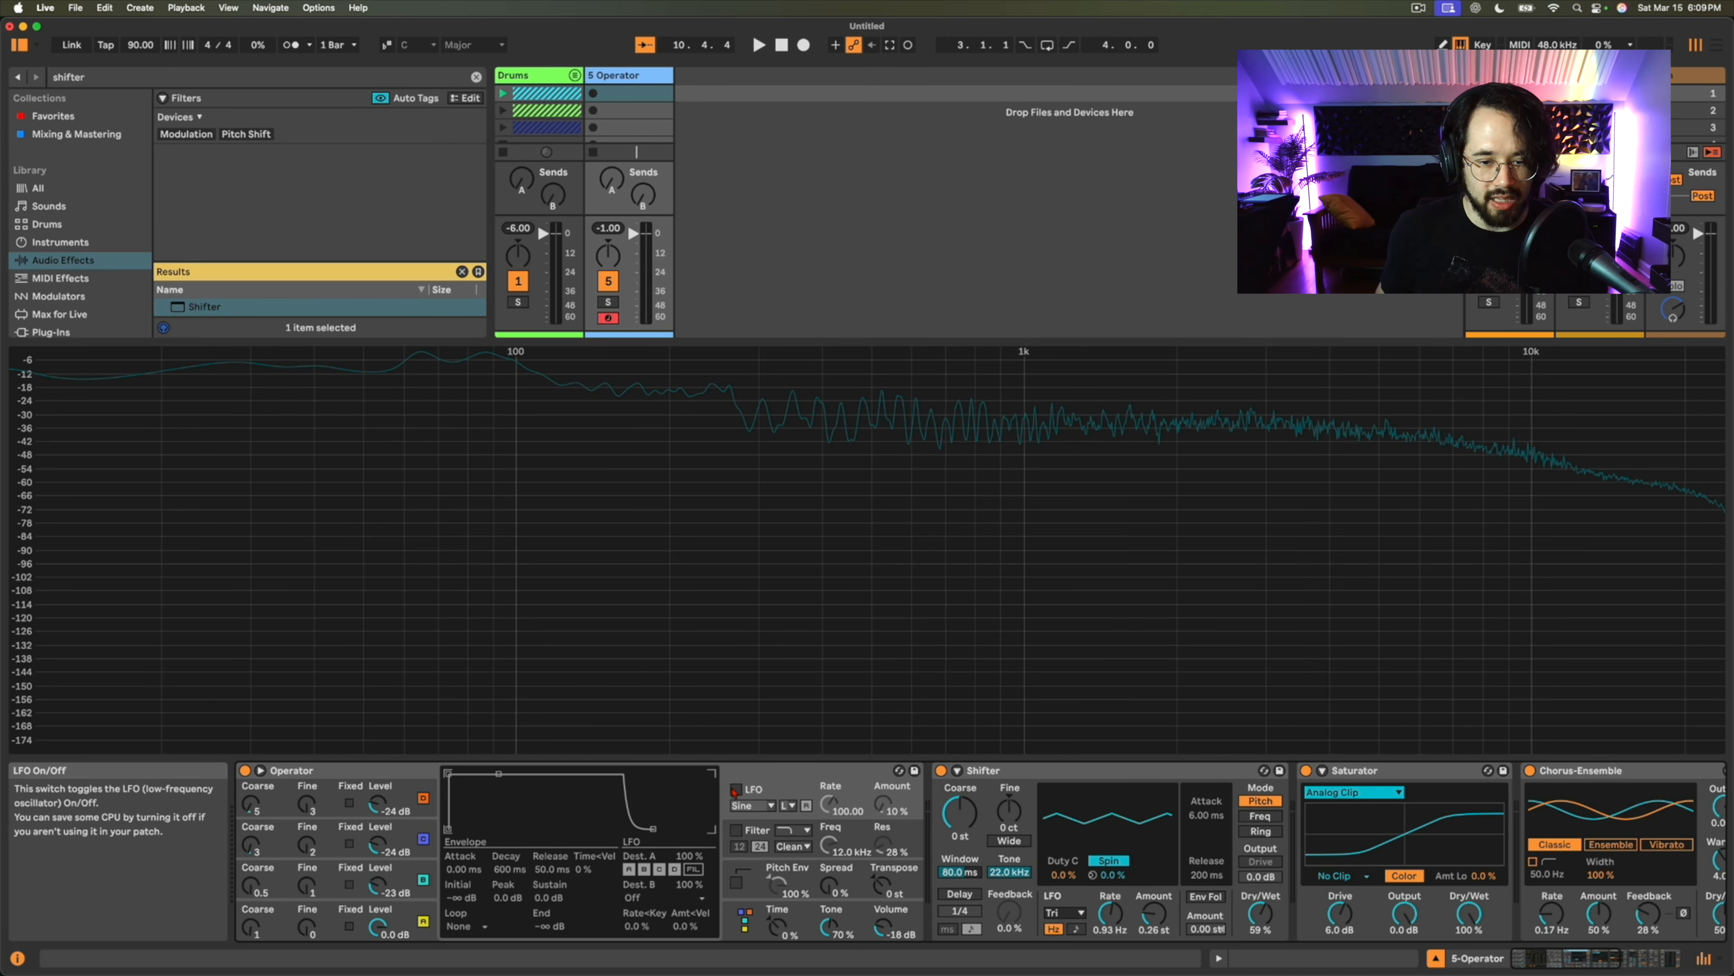
click(735, 789)
click(735, 830)
click(746, 794)
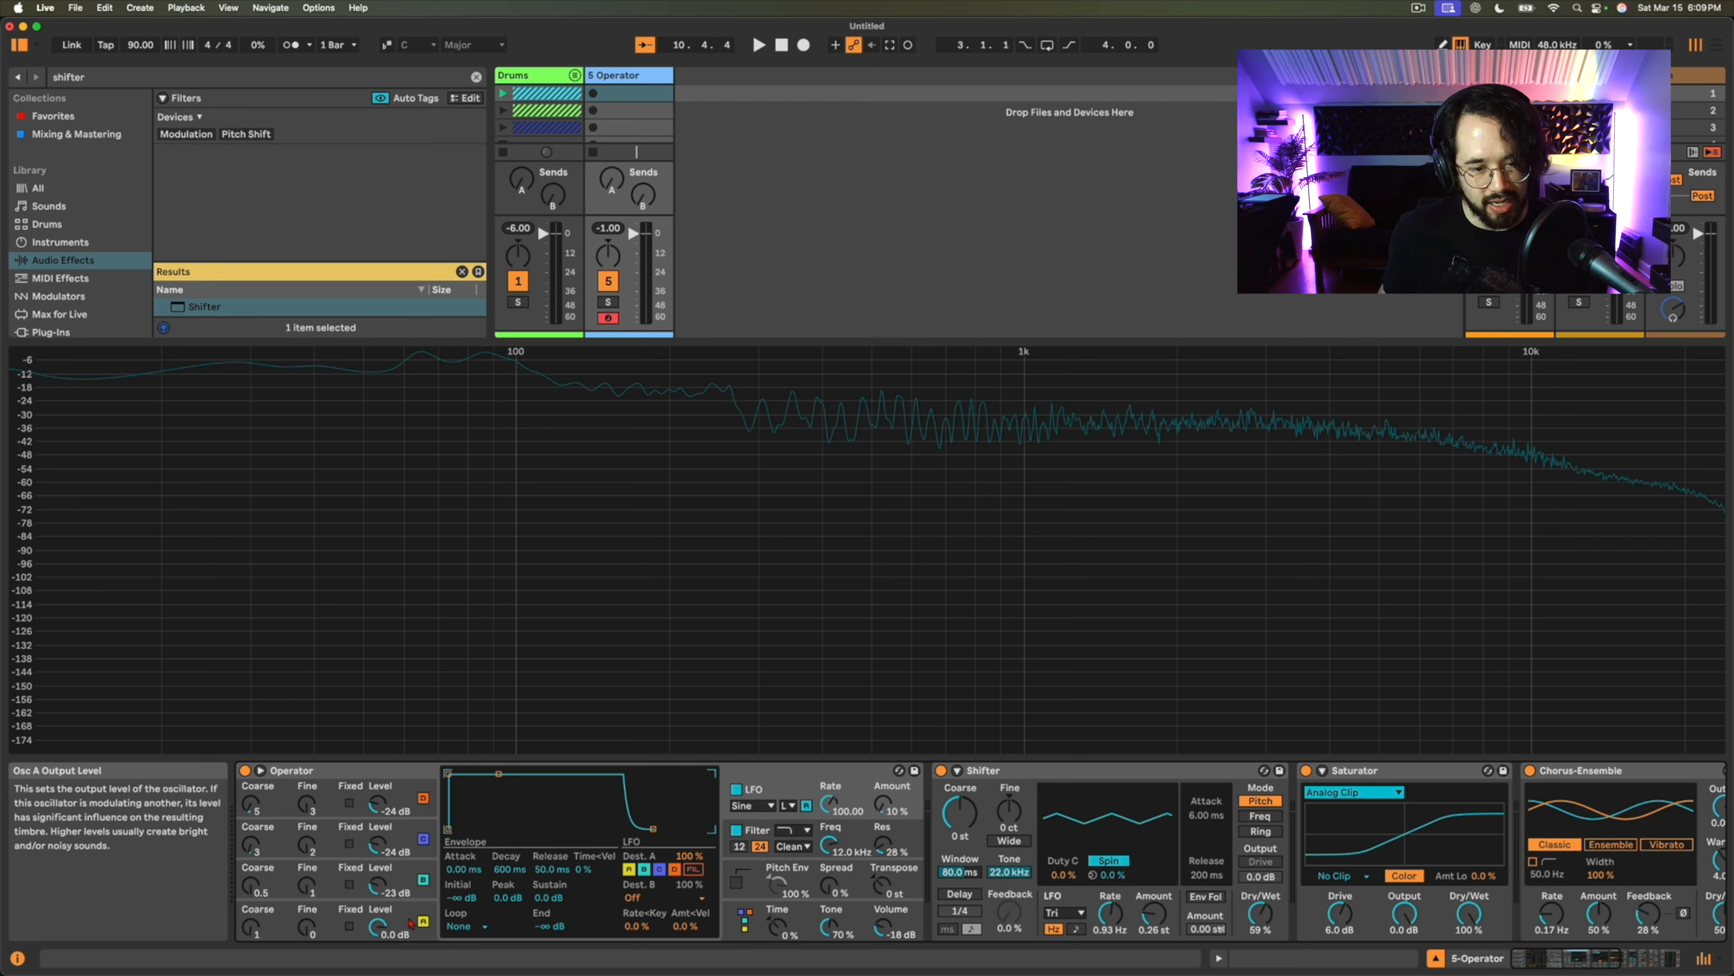
click(735, 831)
click(756, 780)
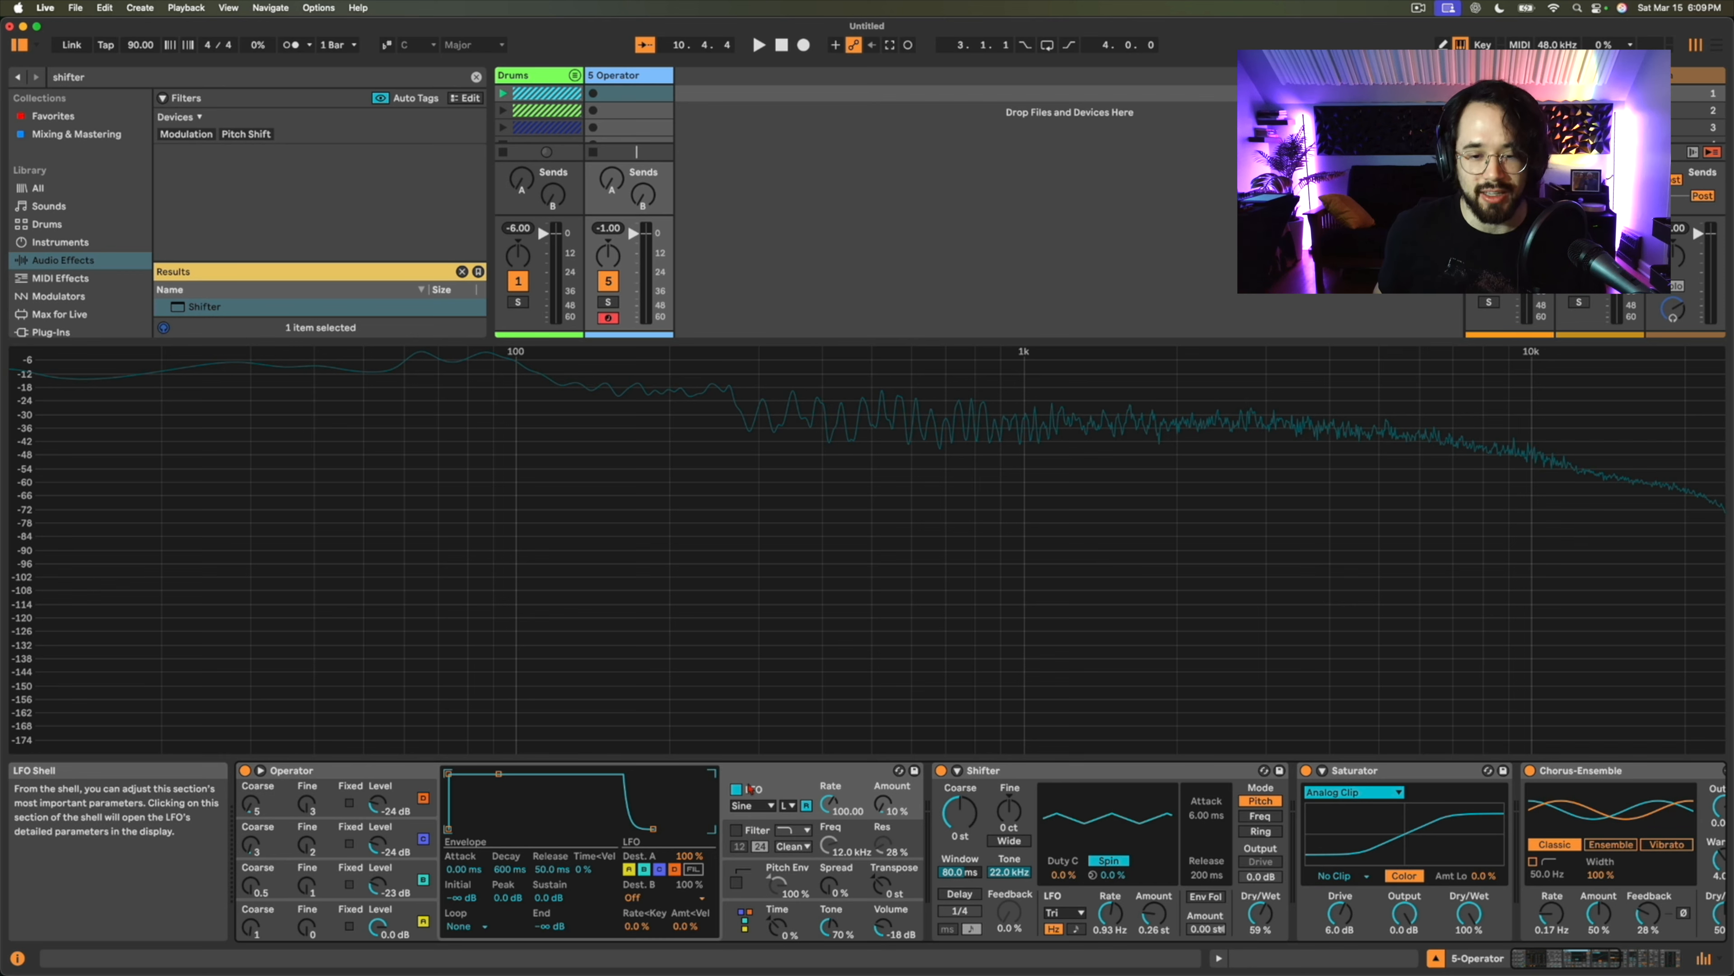
mouse_move(883, 804)
mouse_down()
mouse_move(883, 785)
mouse_move(885, 808)
mouse_up()
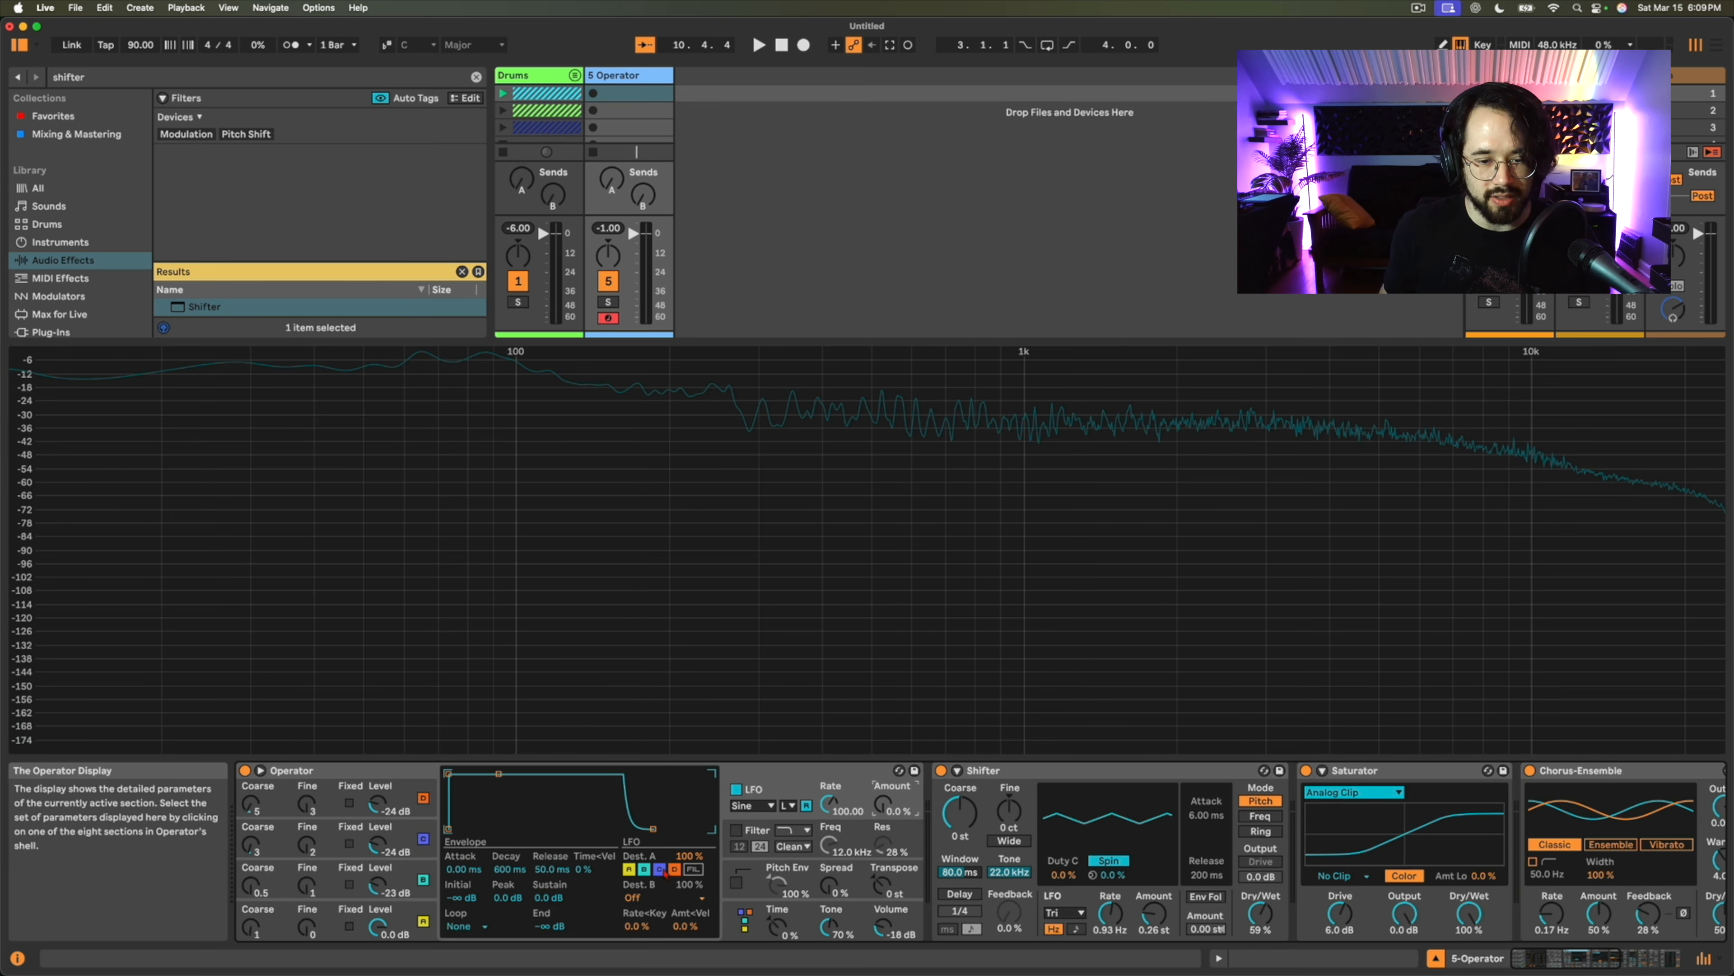
click(736, 830)
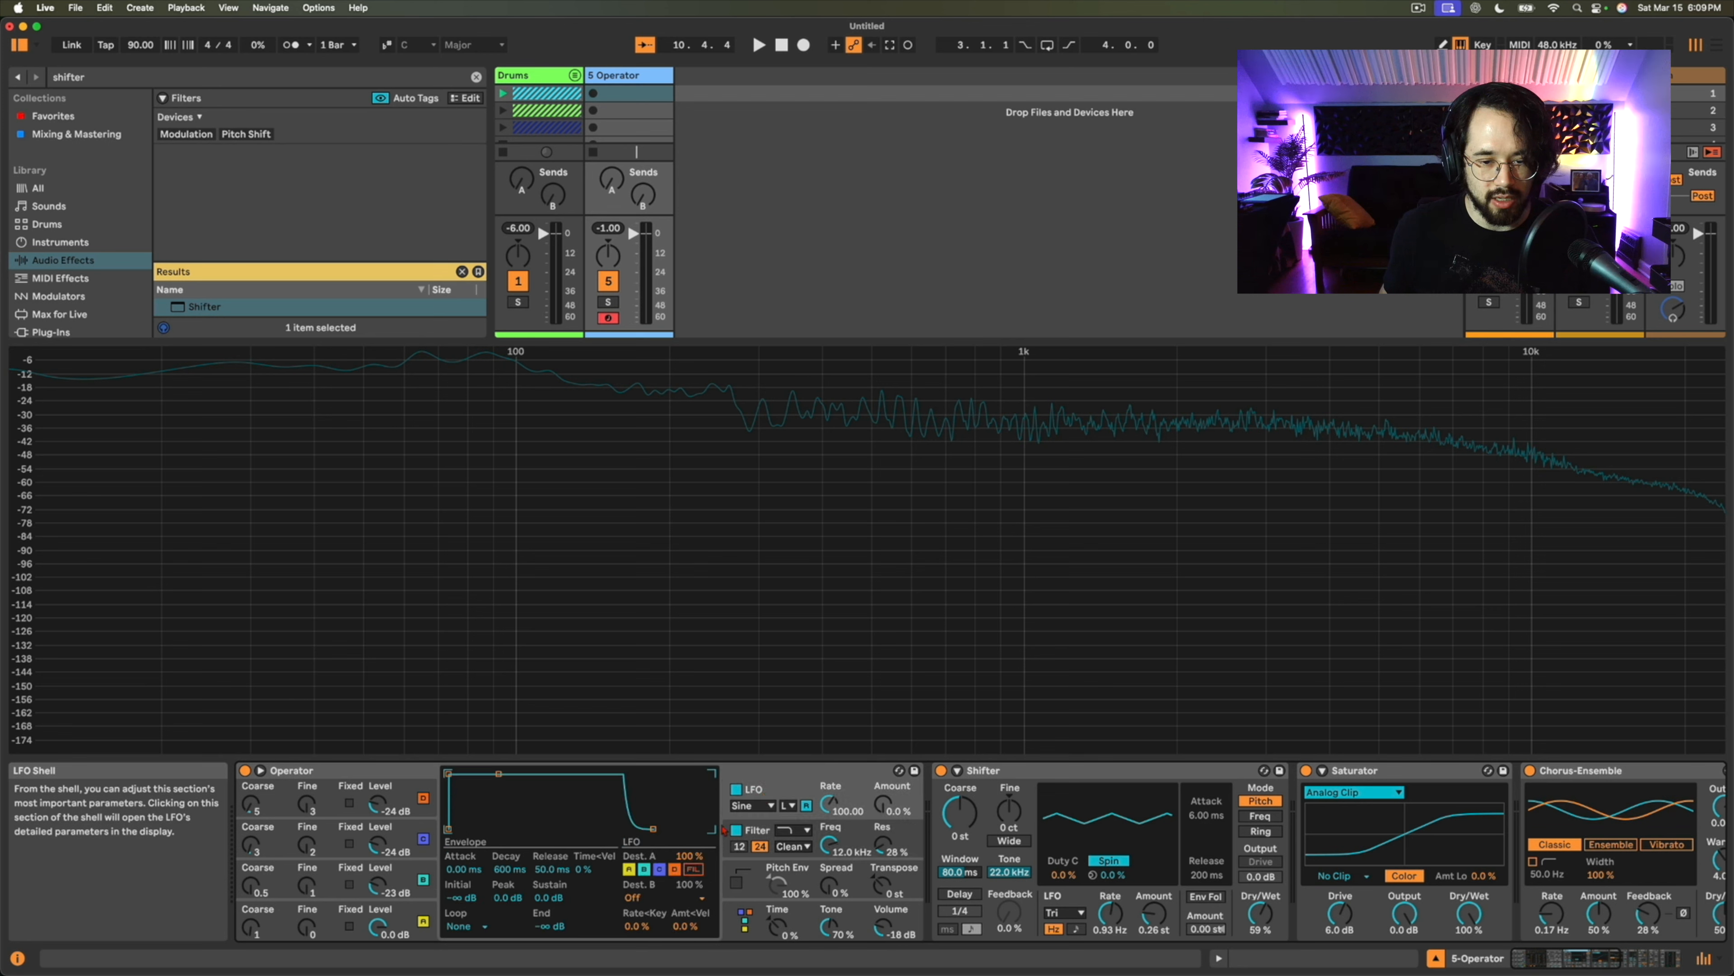
click(686, 867)
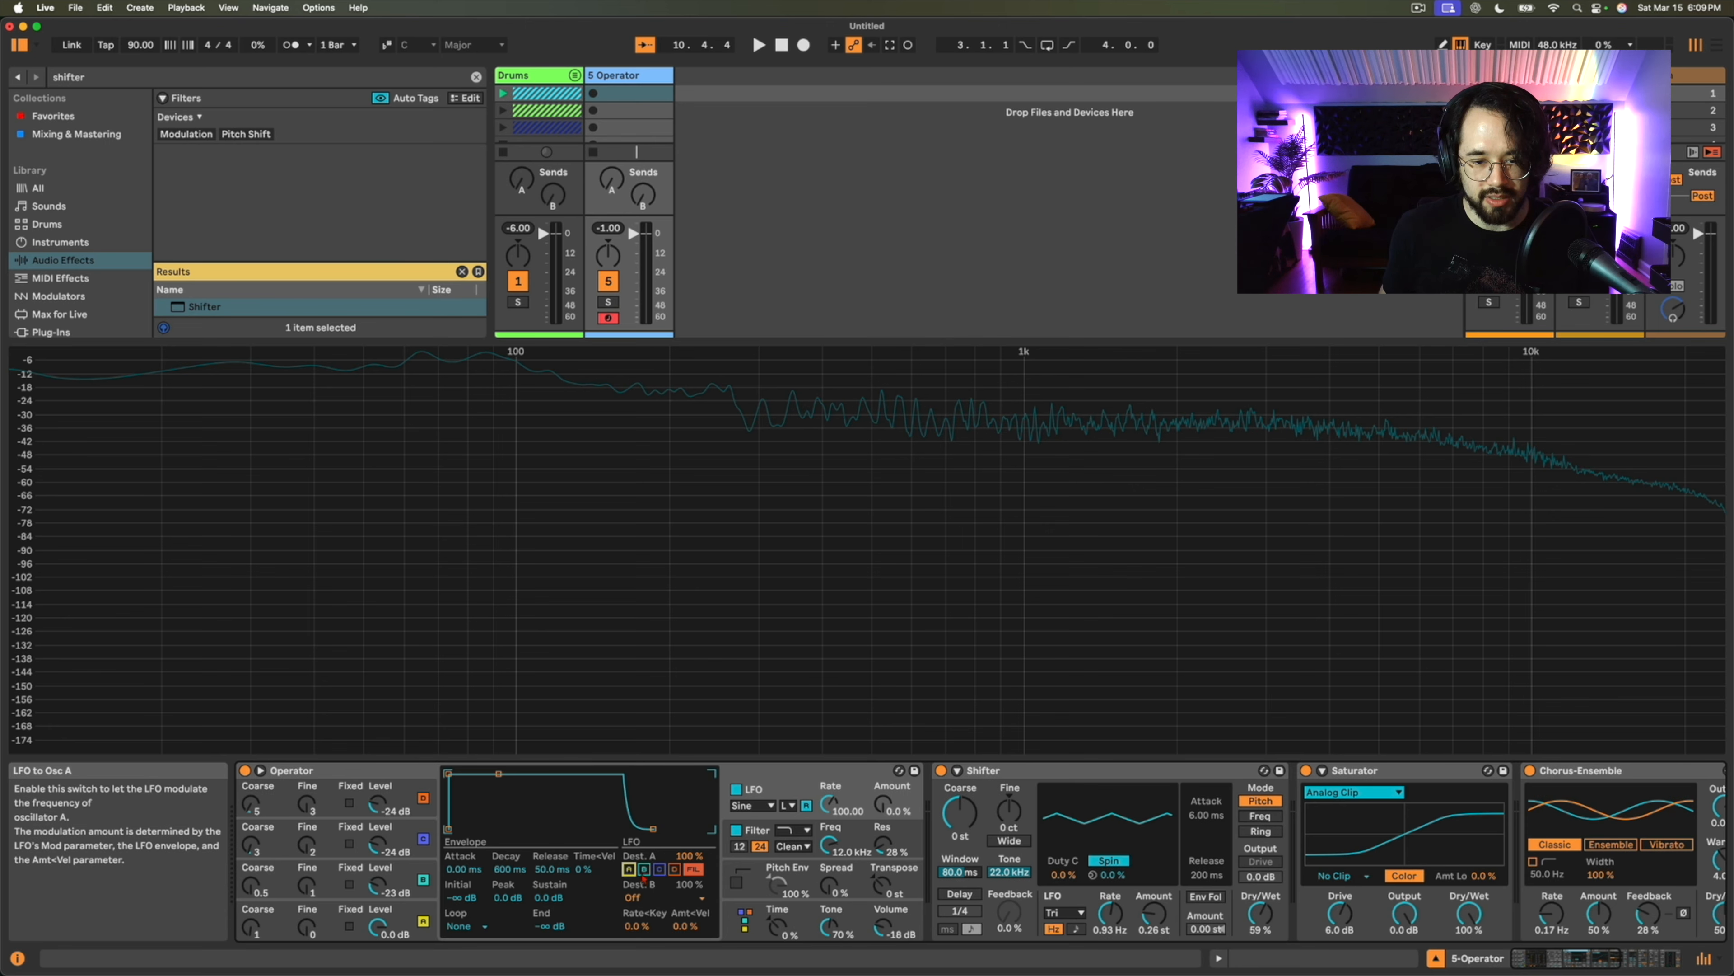
Set Operator's LFO Rate to 65.52 and Amount to 43%, and its filter frequency to 4.32 kHz with 50% resonance.
drag(828, 845, 828, 862)
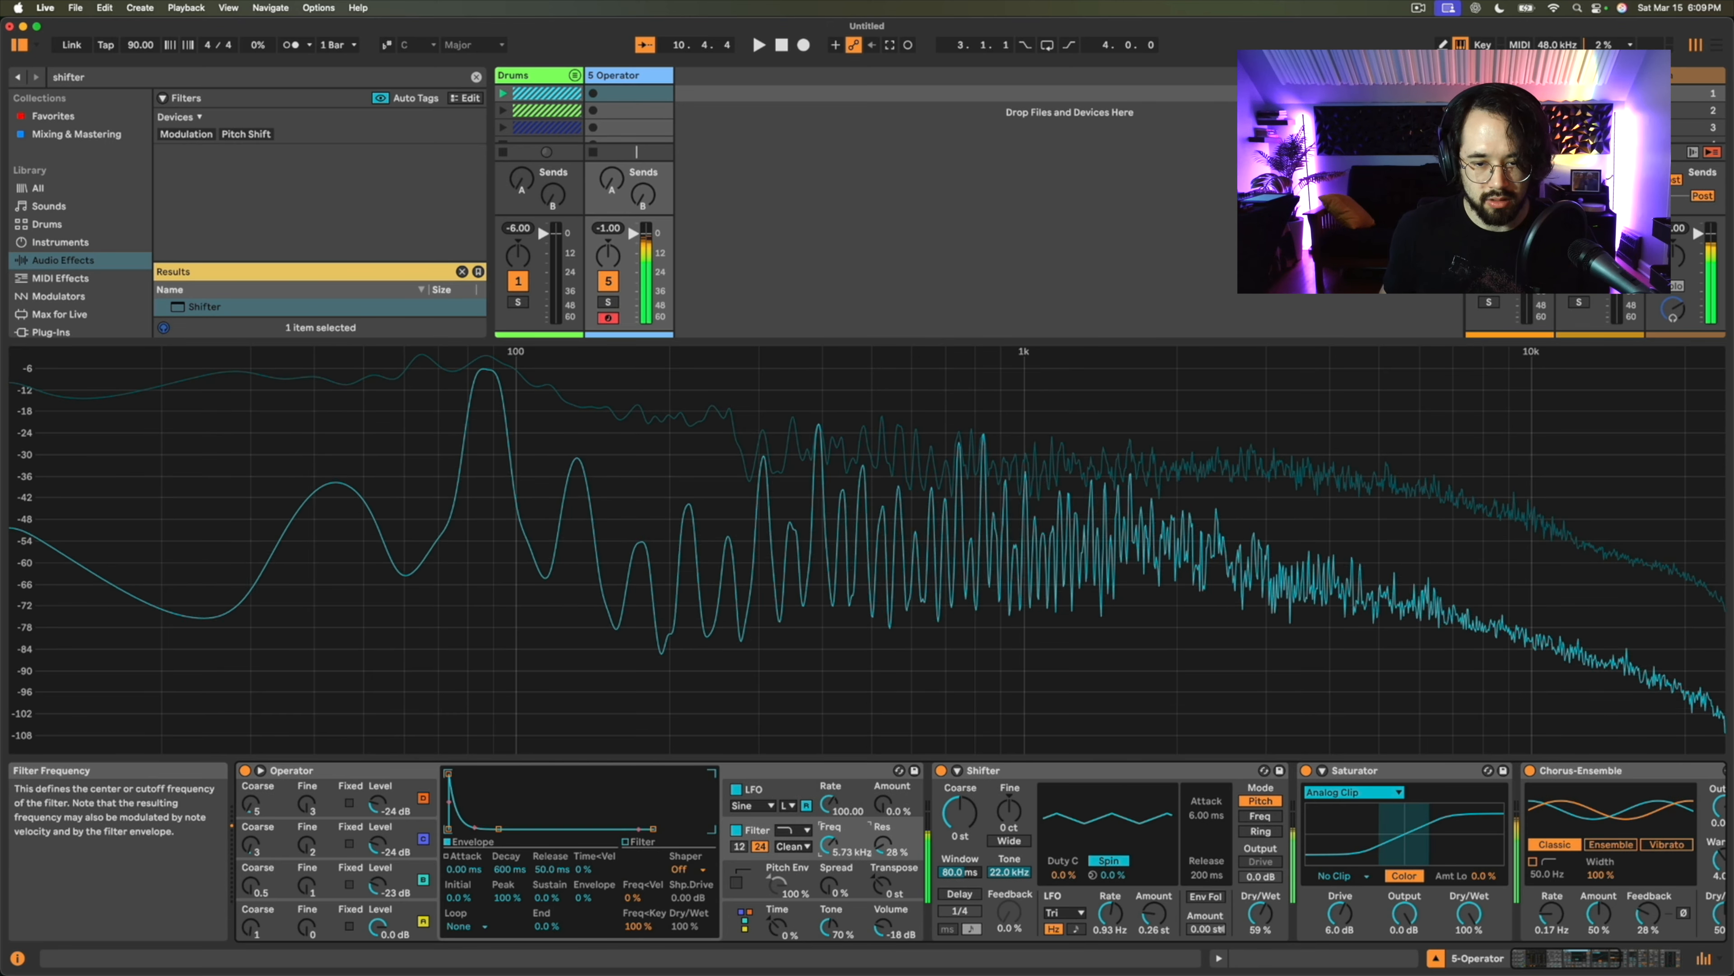
drag(883, 804, 830, 835)
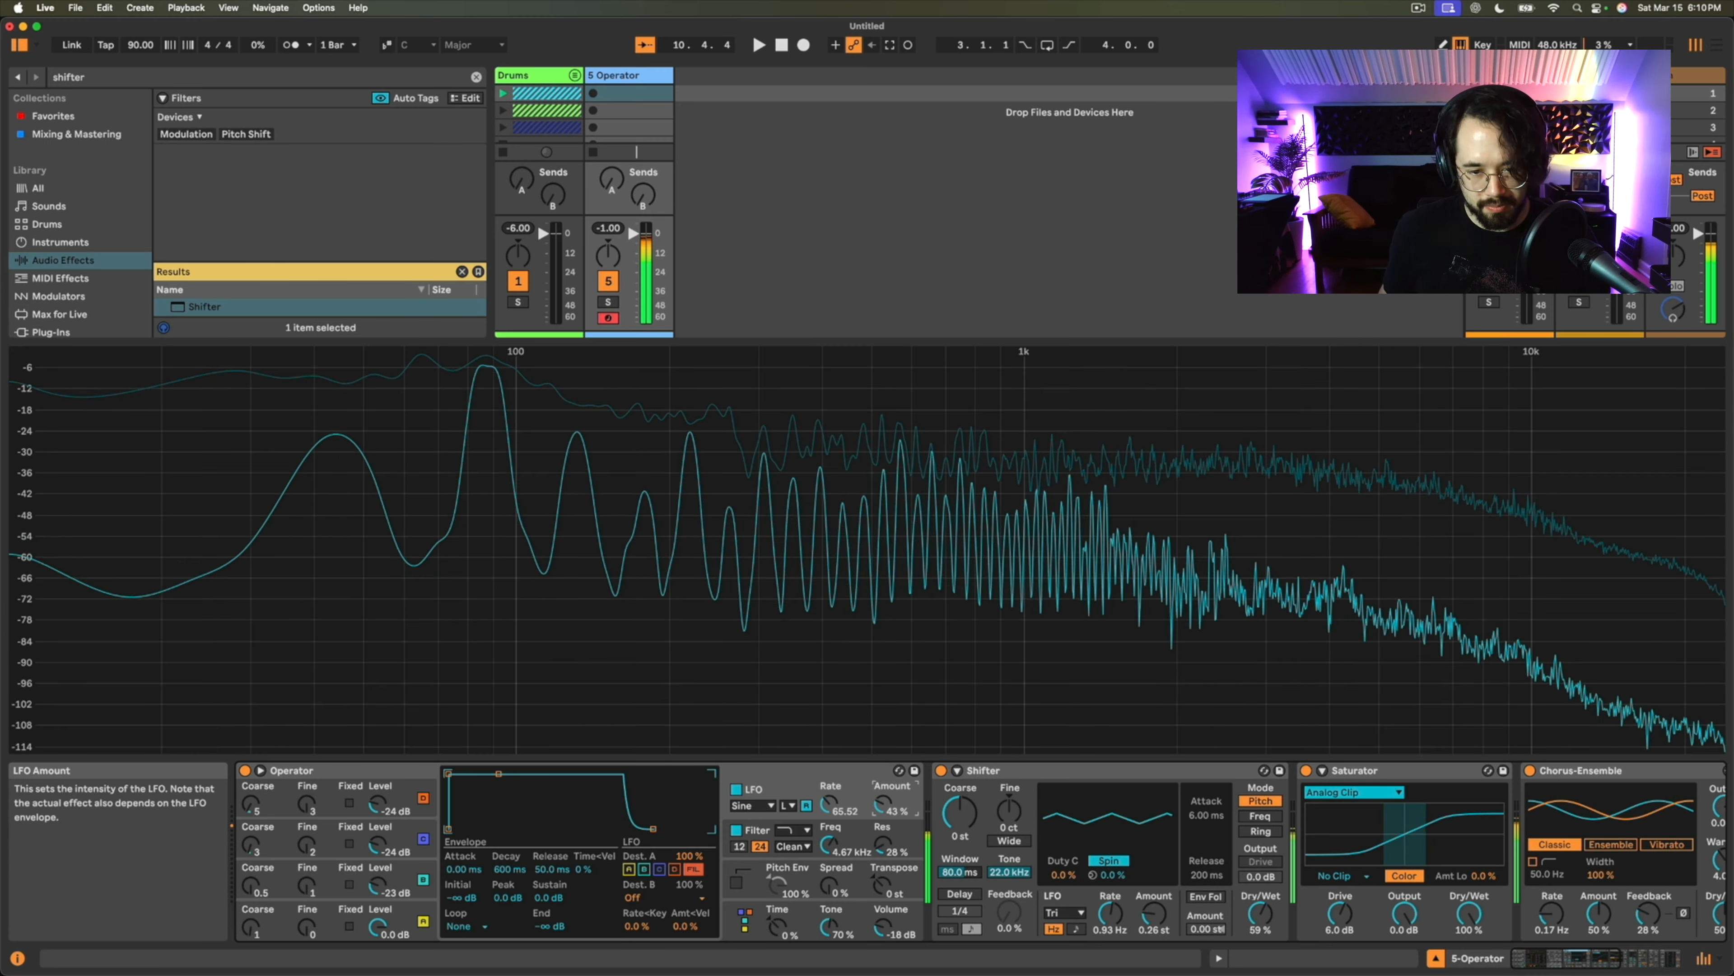
mouse_move(884, 804)
mouse_down()
mouse_move(830, 847)
mouse_move(884, 837)
mouse_up()
click(837, 833)
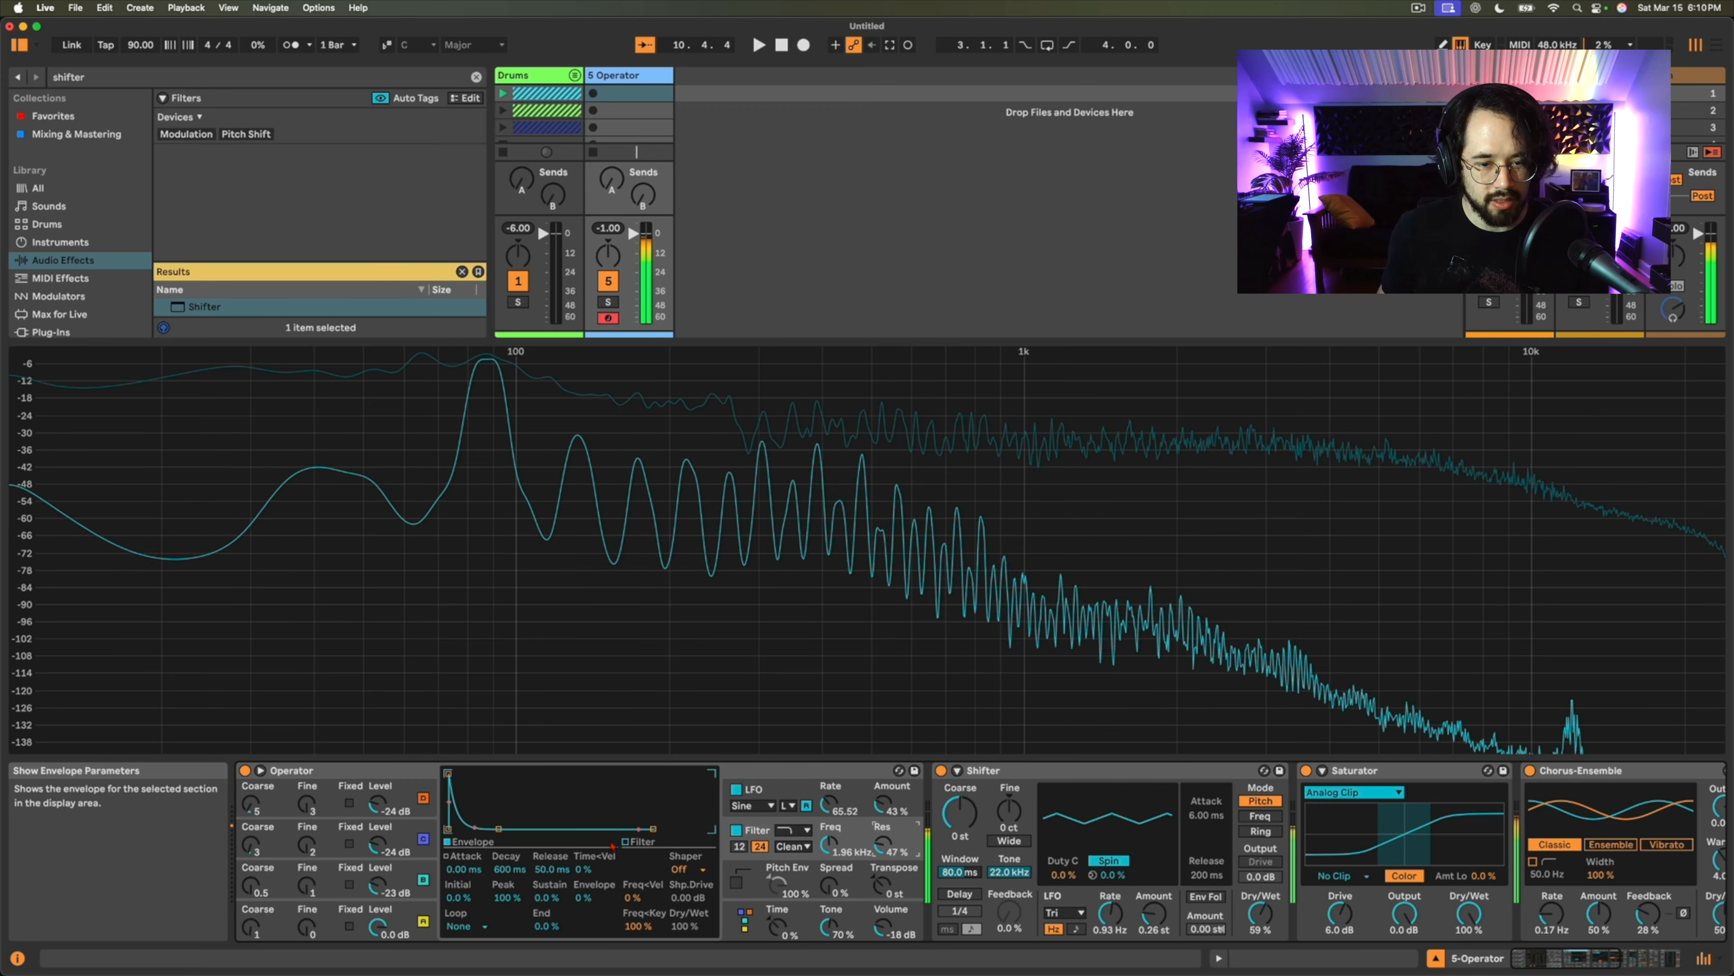
click(636, 841)
drag(603, 799, 651, 806)
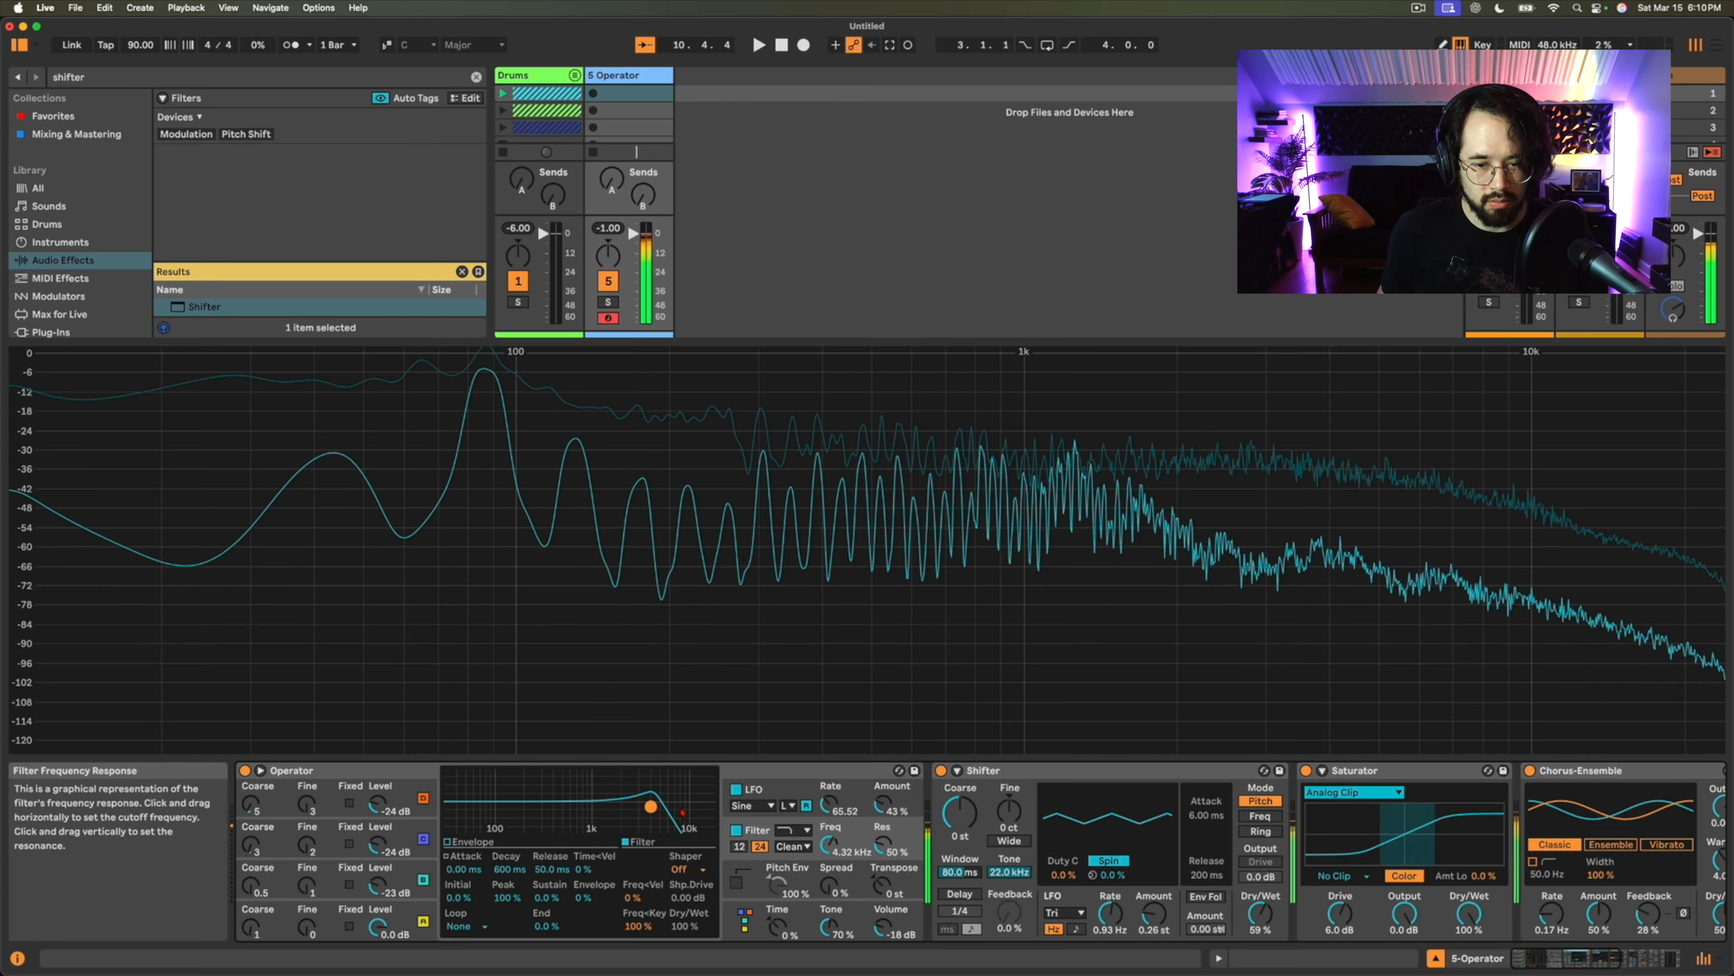
Switch Operator's filter circuit to OSR and set the filter drive to 3.00 dB.
click(794, 846)
click(781, 877)
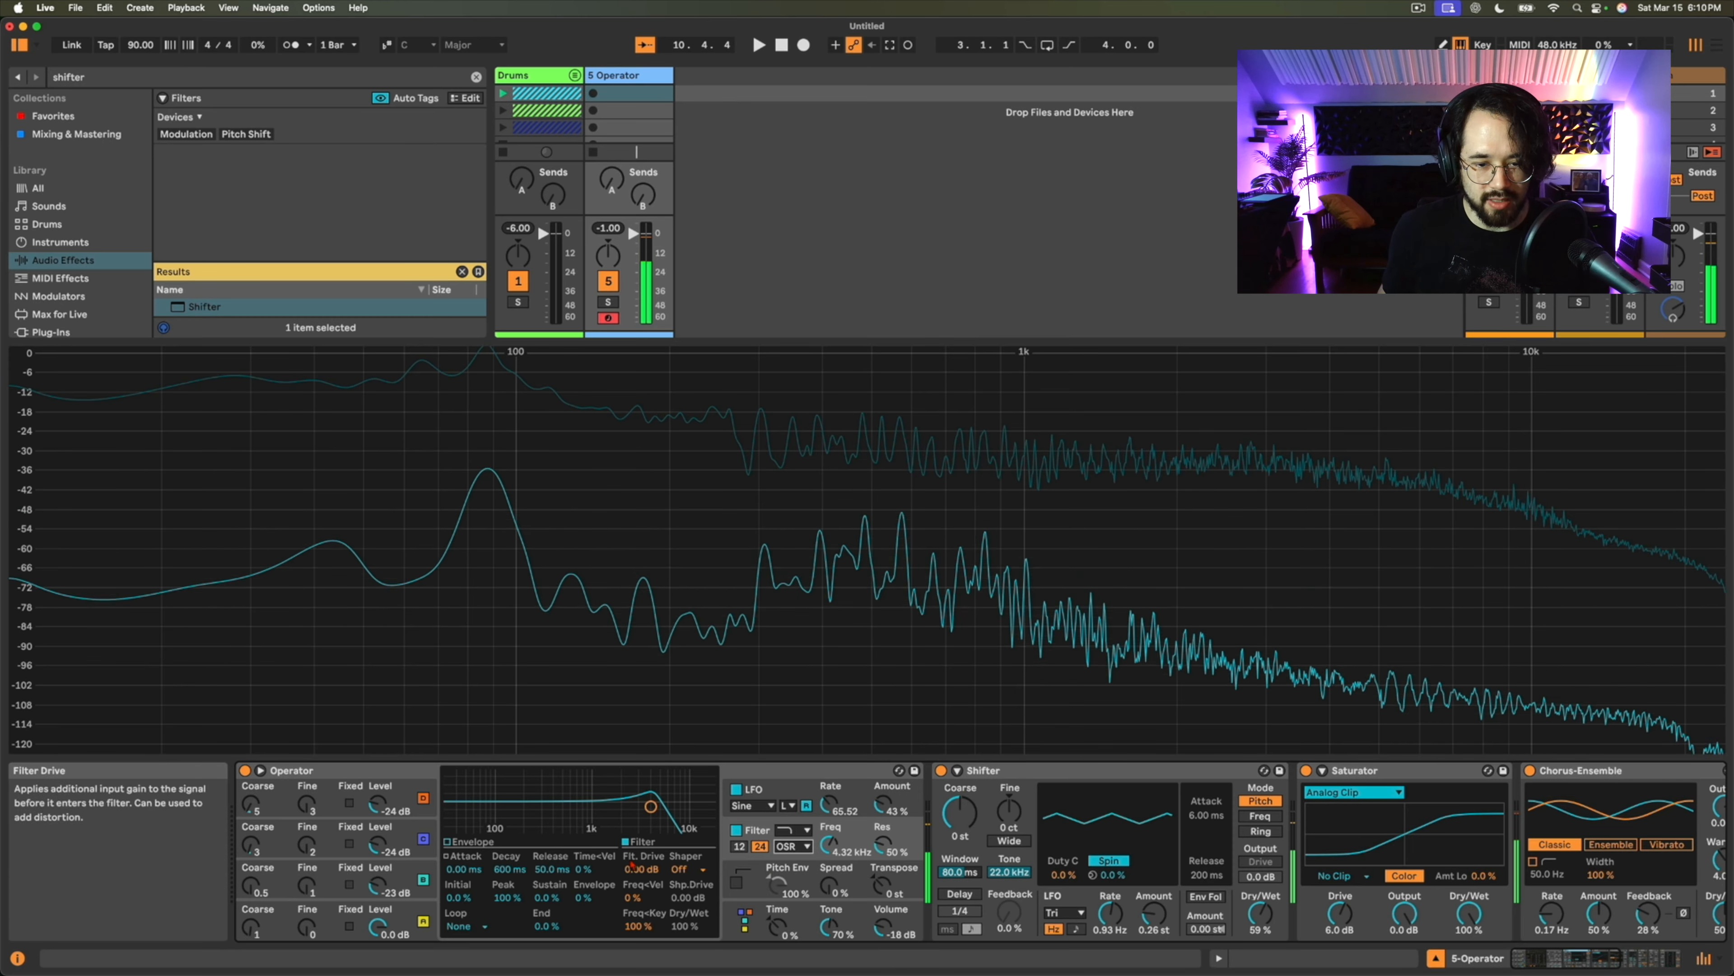
drag(641, 869, 642, 852)
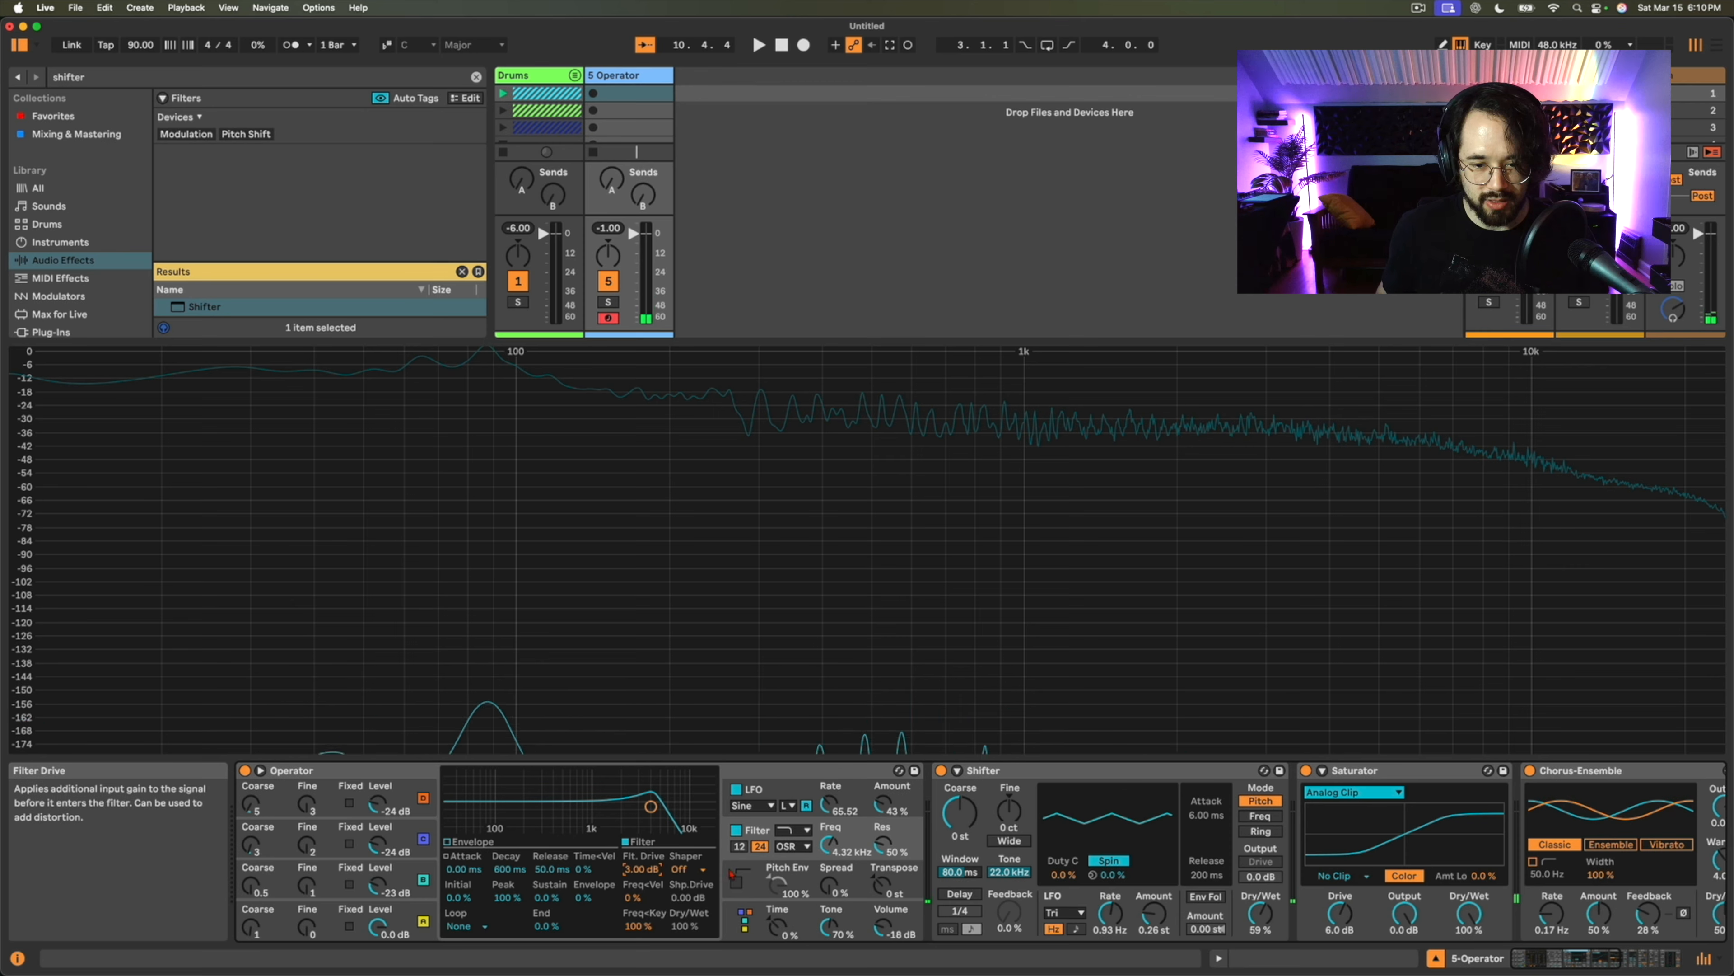
Play the bass over the drums while setting Operator's LFO Rate to 69.55, LFO Amount to 58% and filter frequency to 3.44 kHz.
click(831, 803)
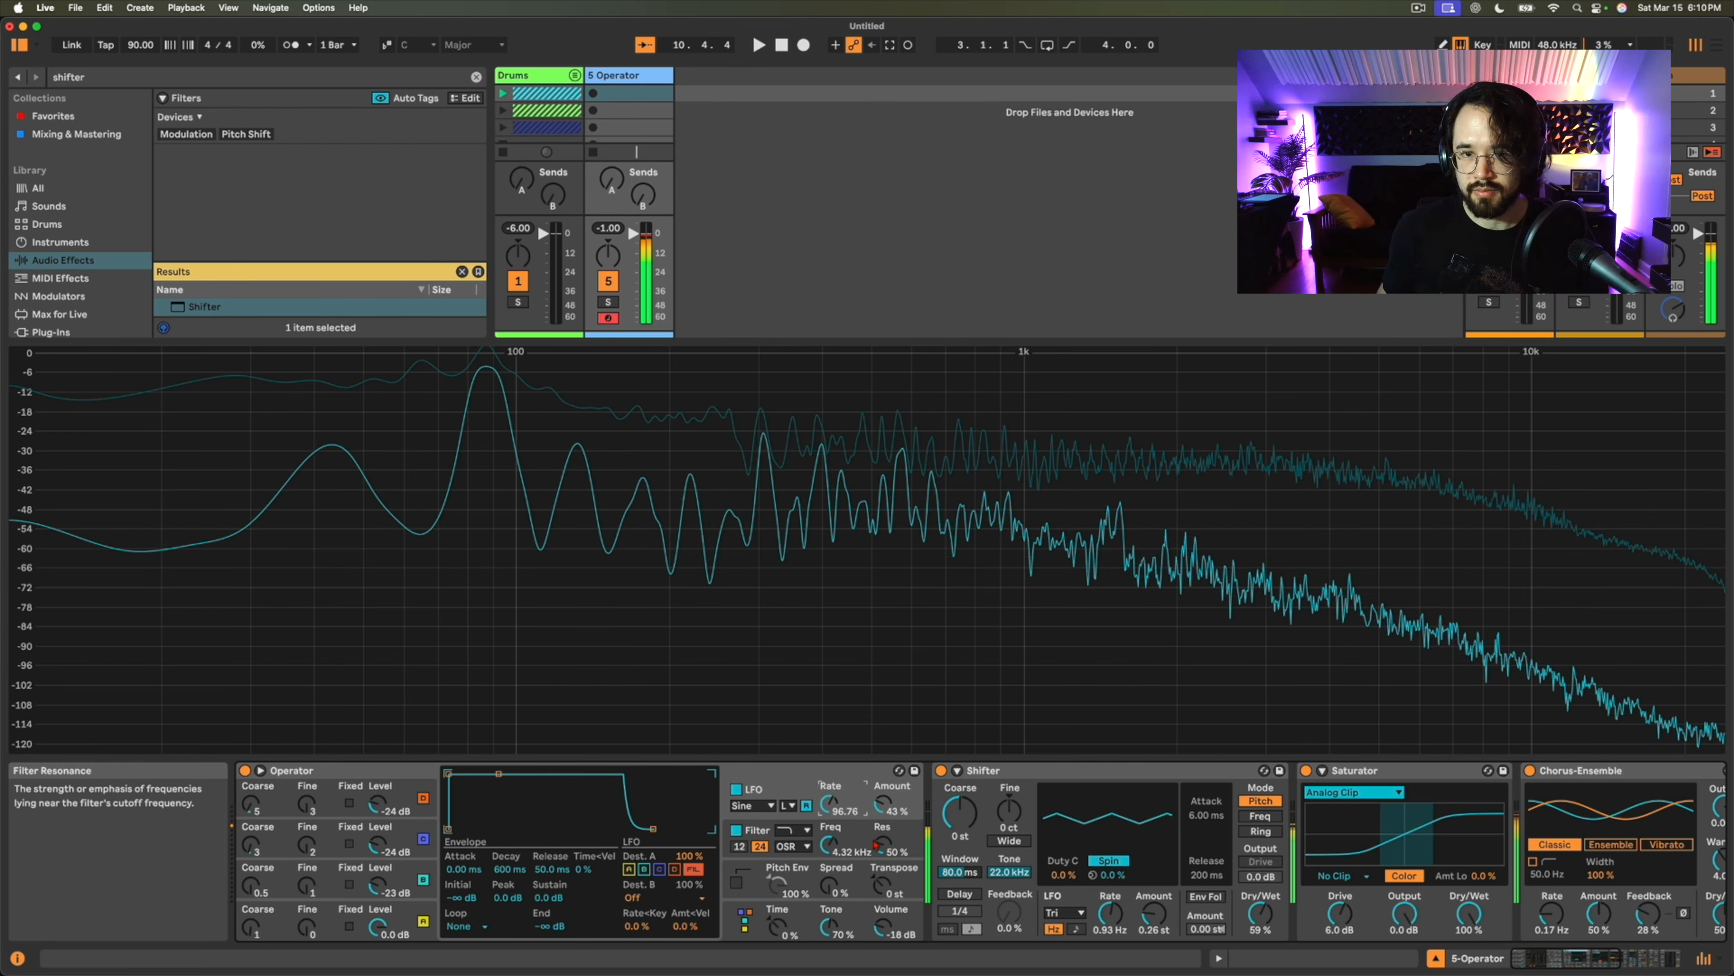
scroll(865, 851, right, 5)
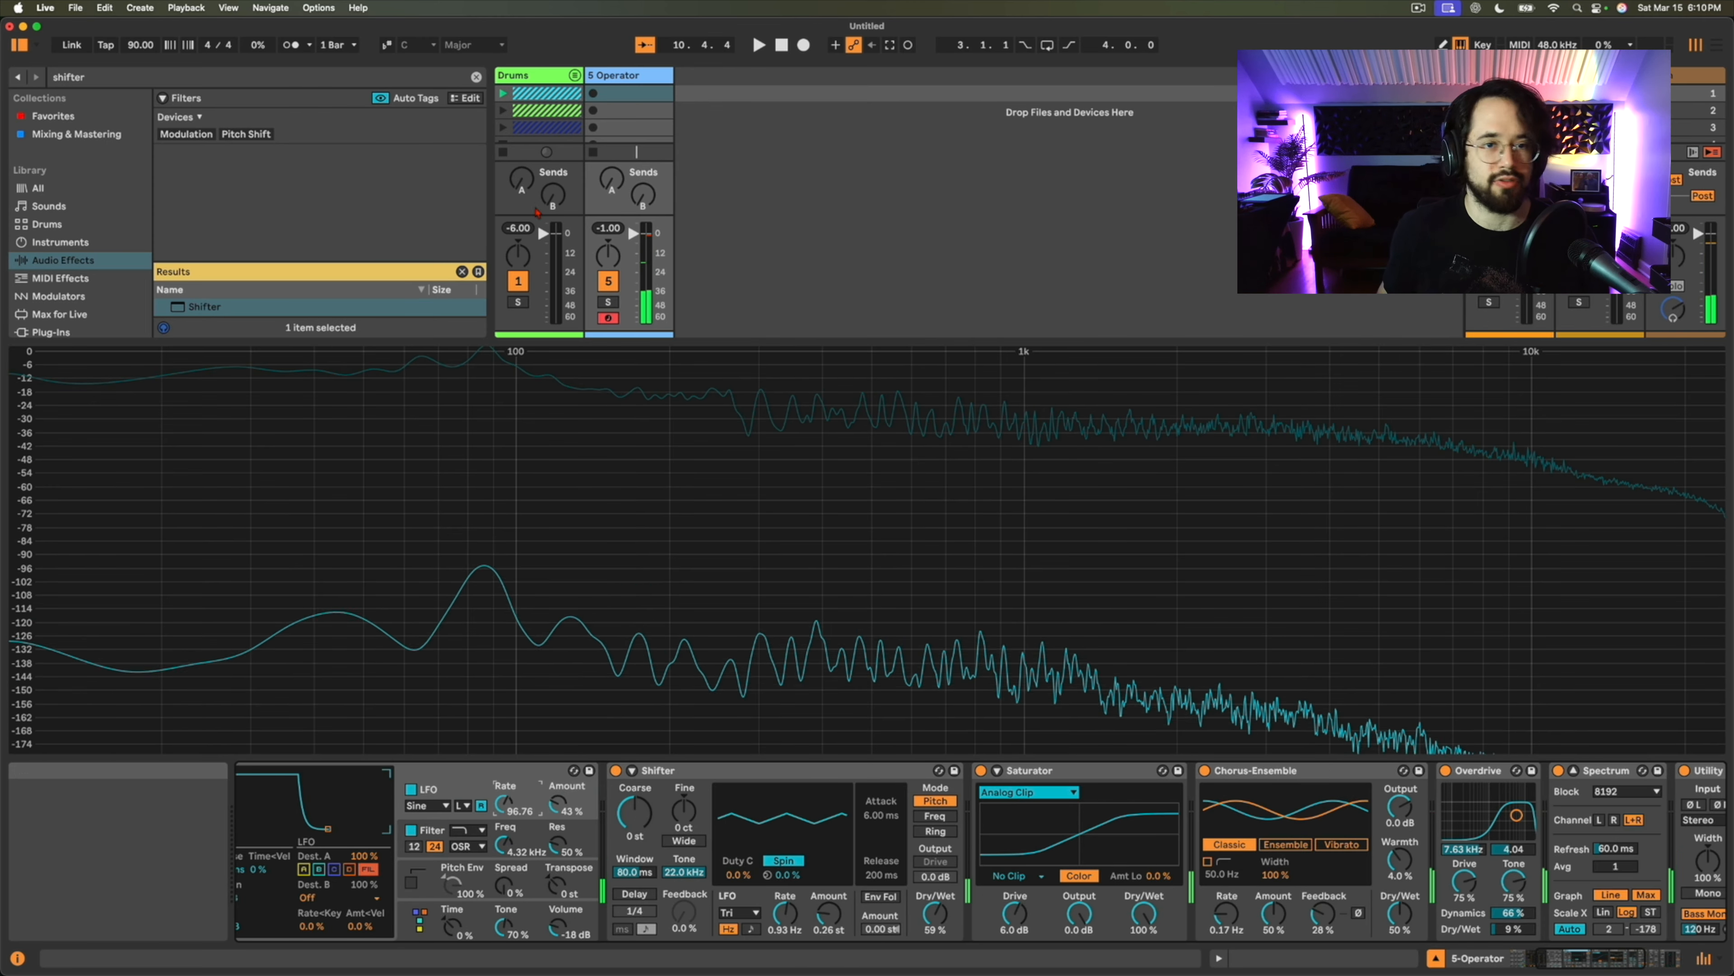
scroll(531, 870, left, 4)
scroll(531, 870, left, 1)
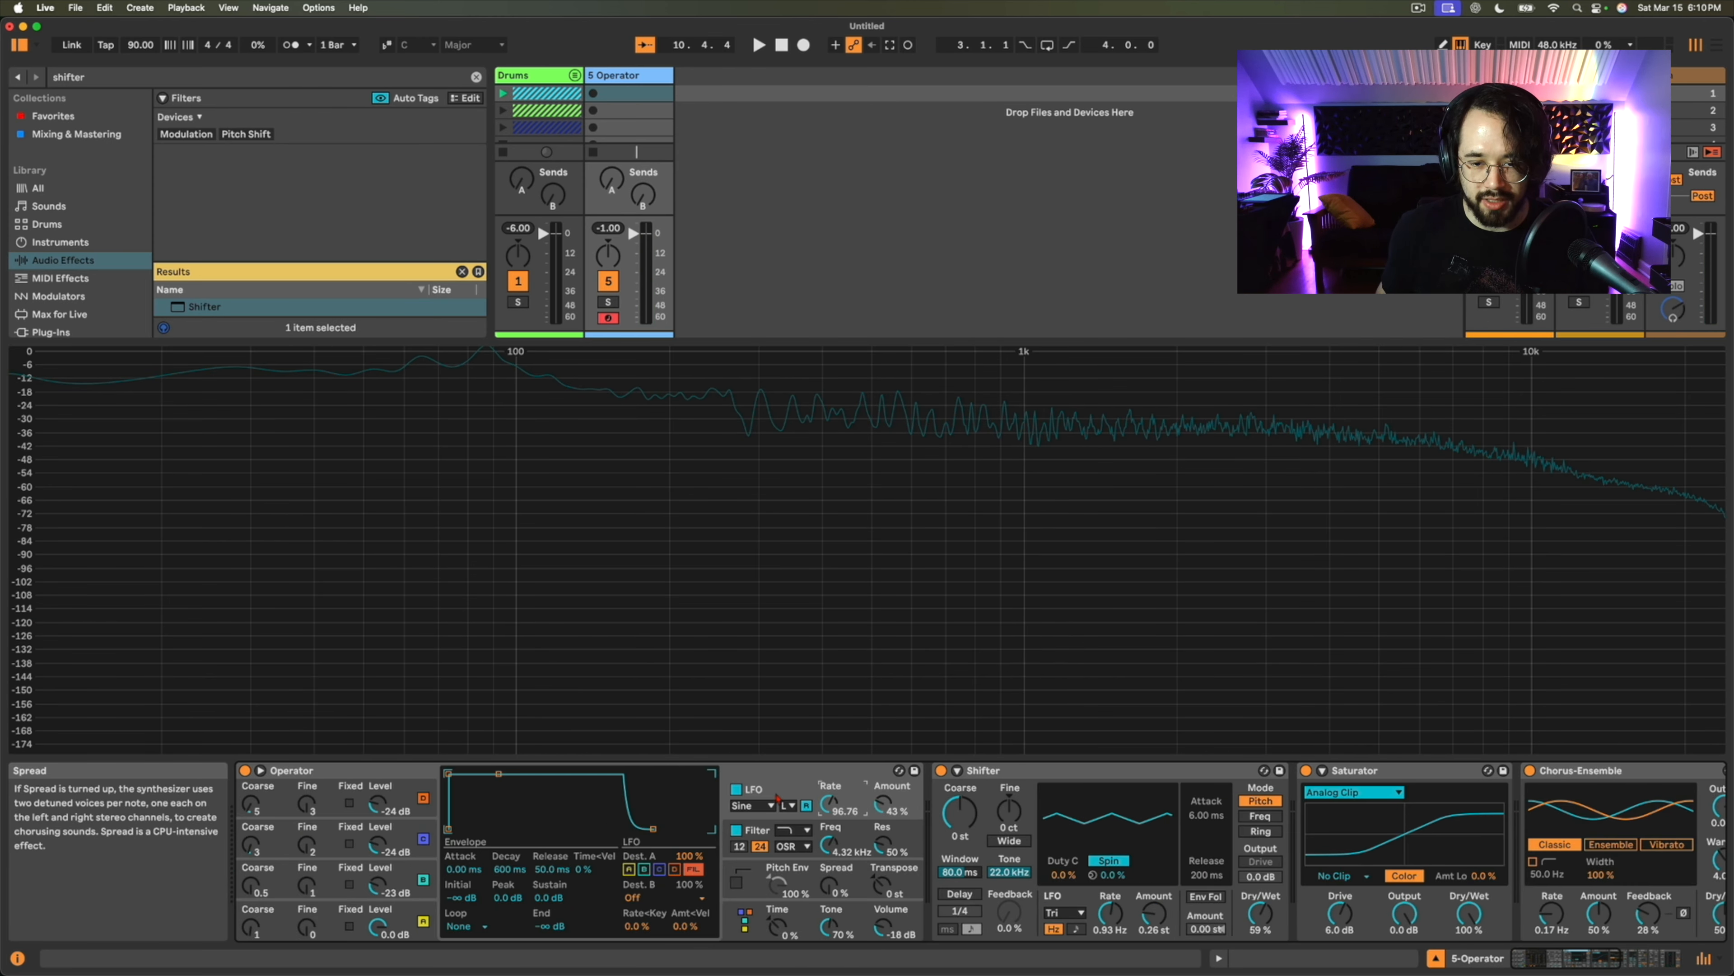
key(space)
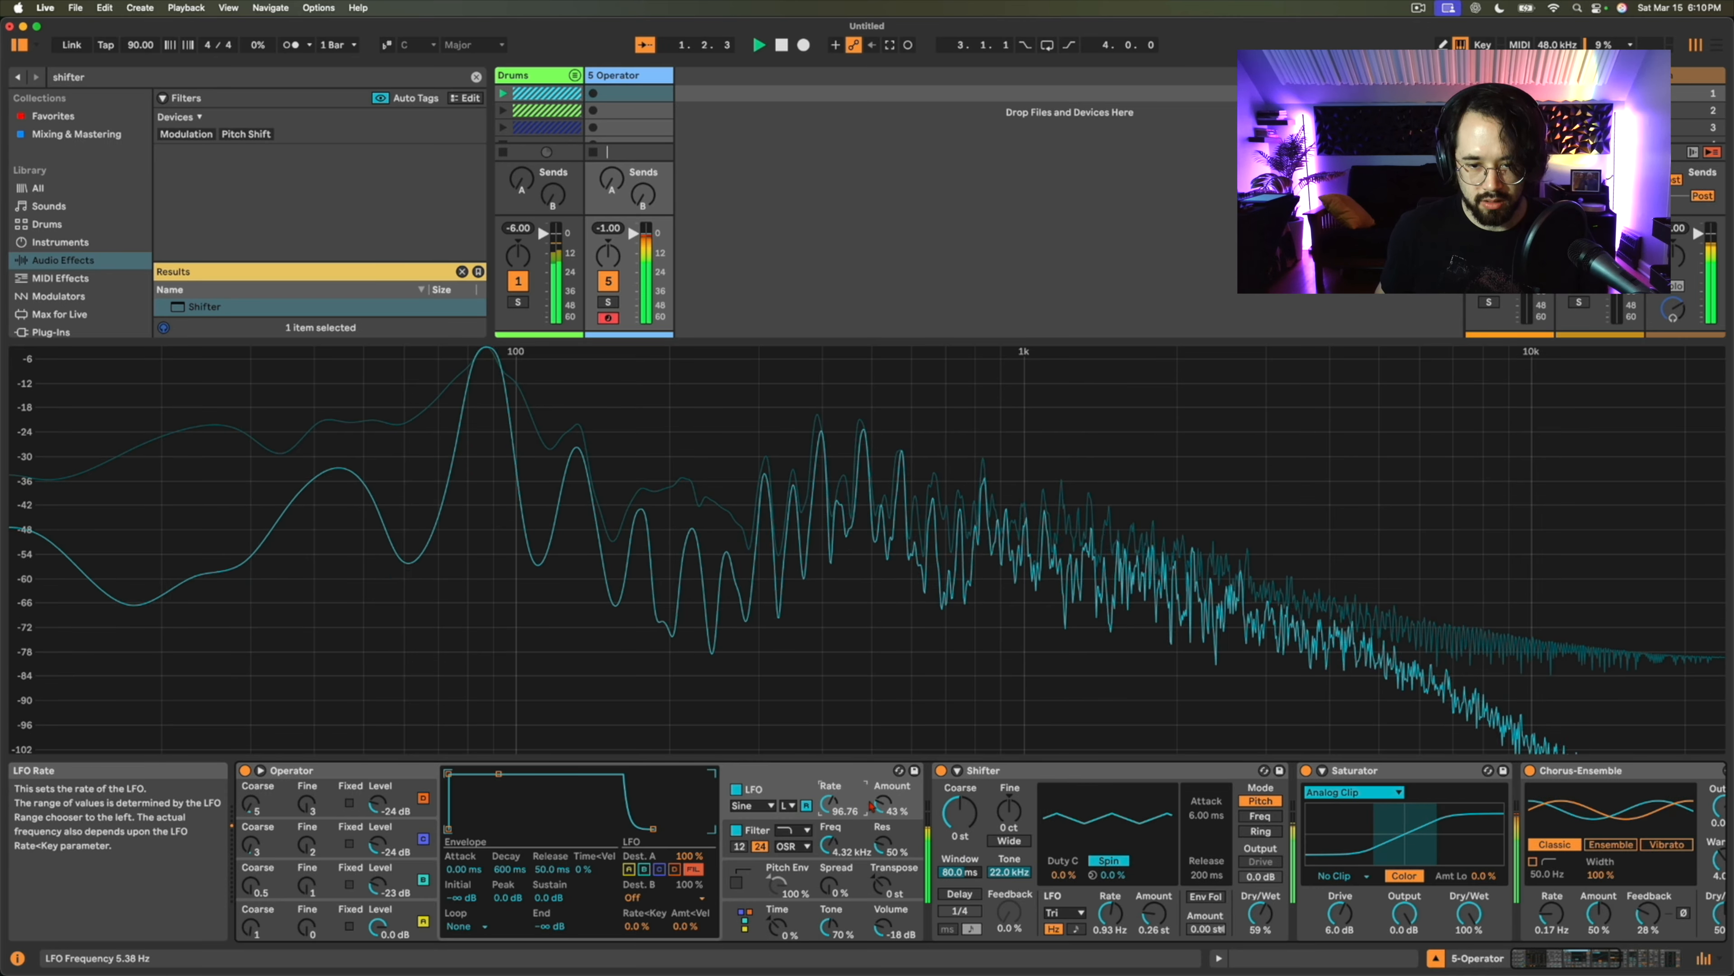
drag(883, 804, 883, 793)
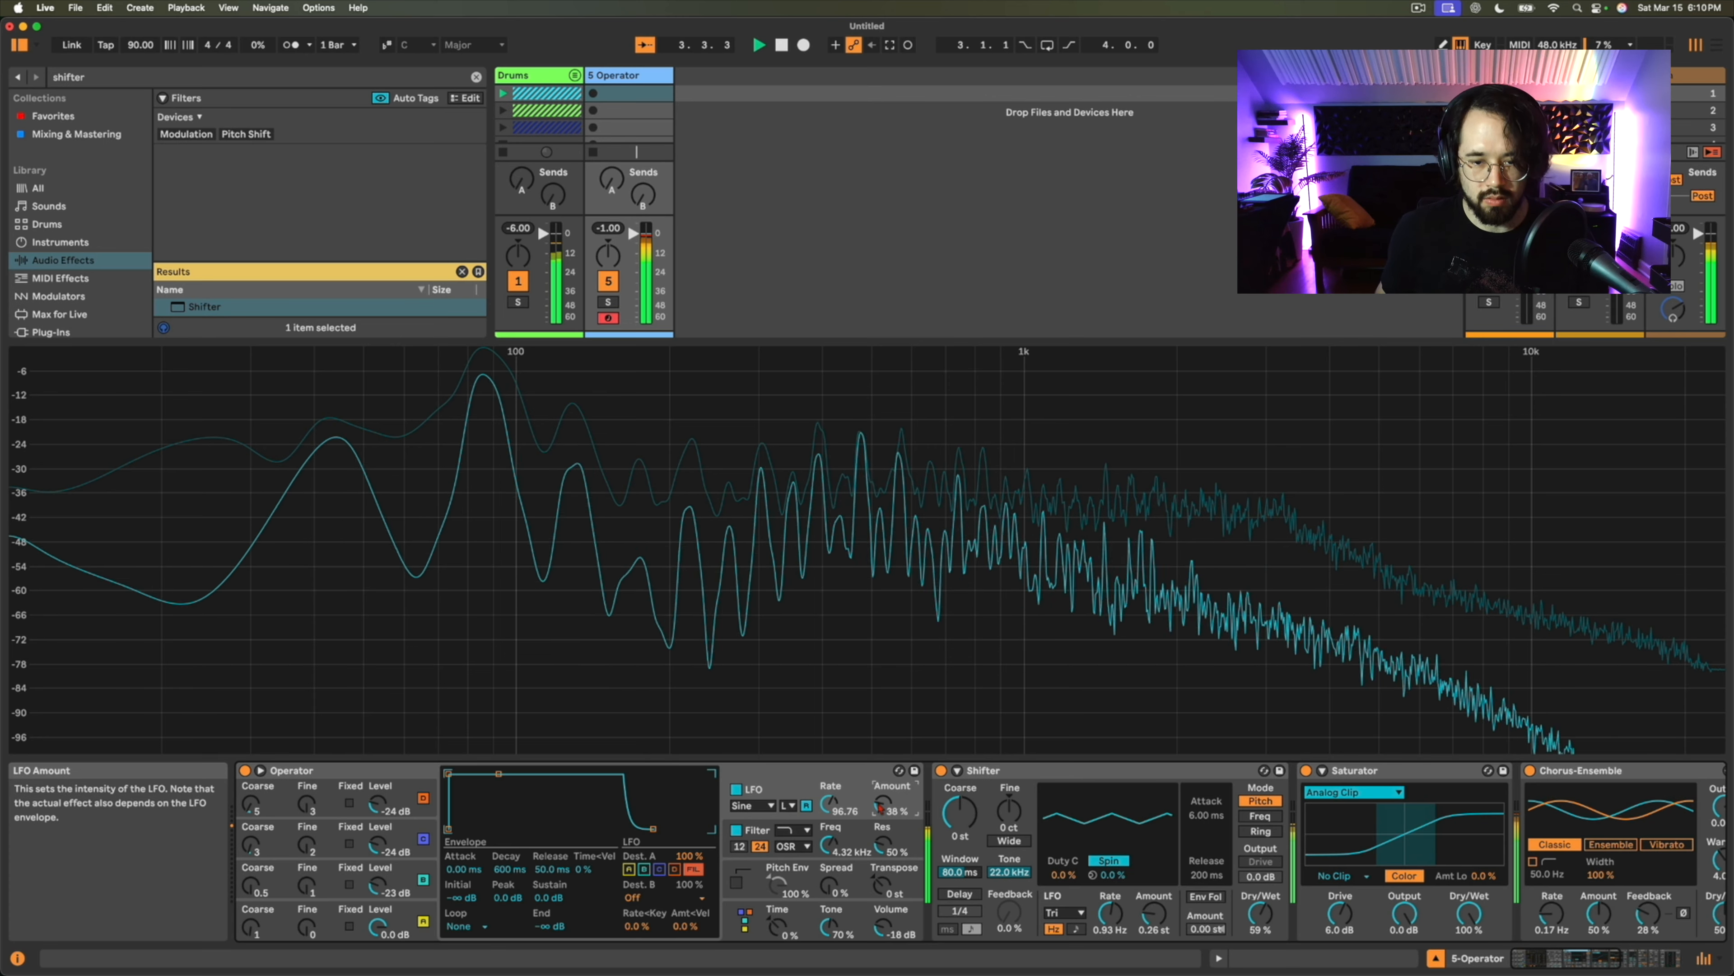
drag(830, 804, 830, 822)
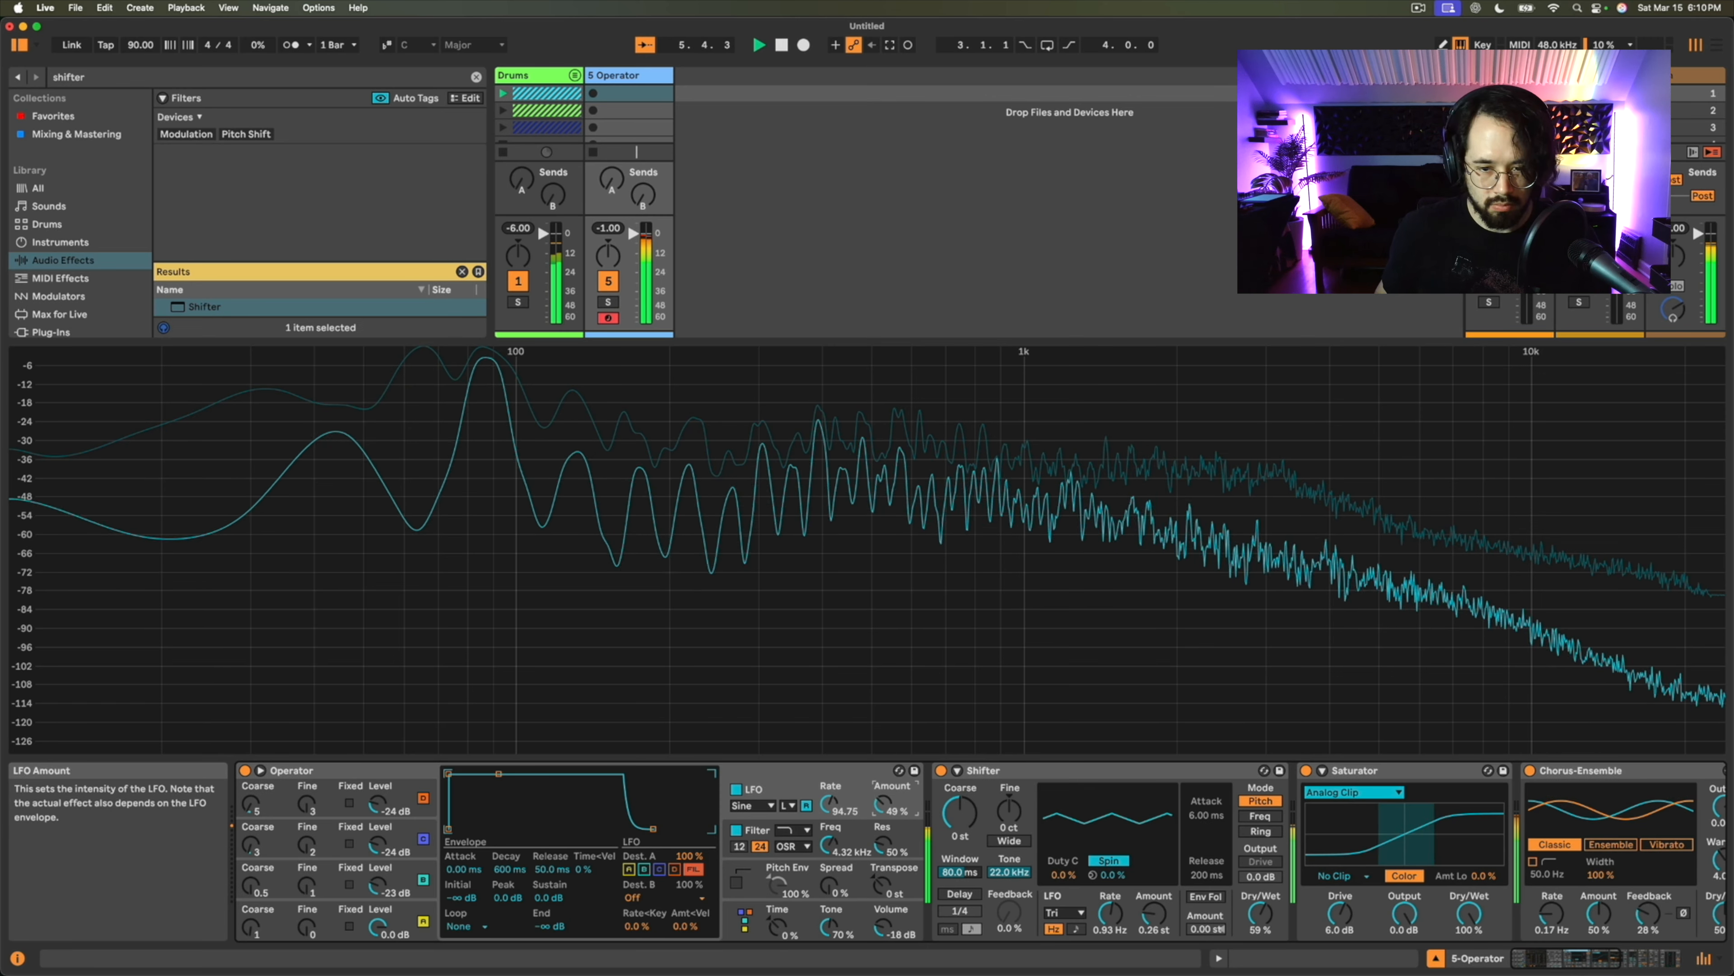
drag(883, 804, 829, 812)
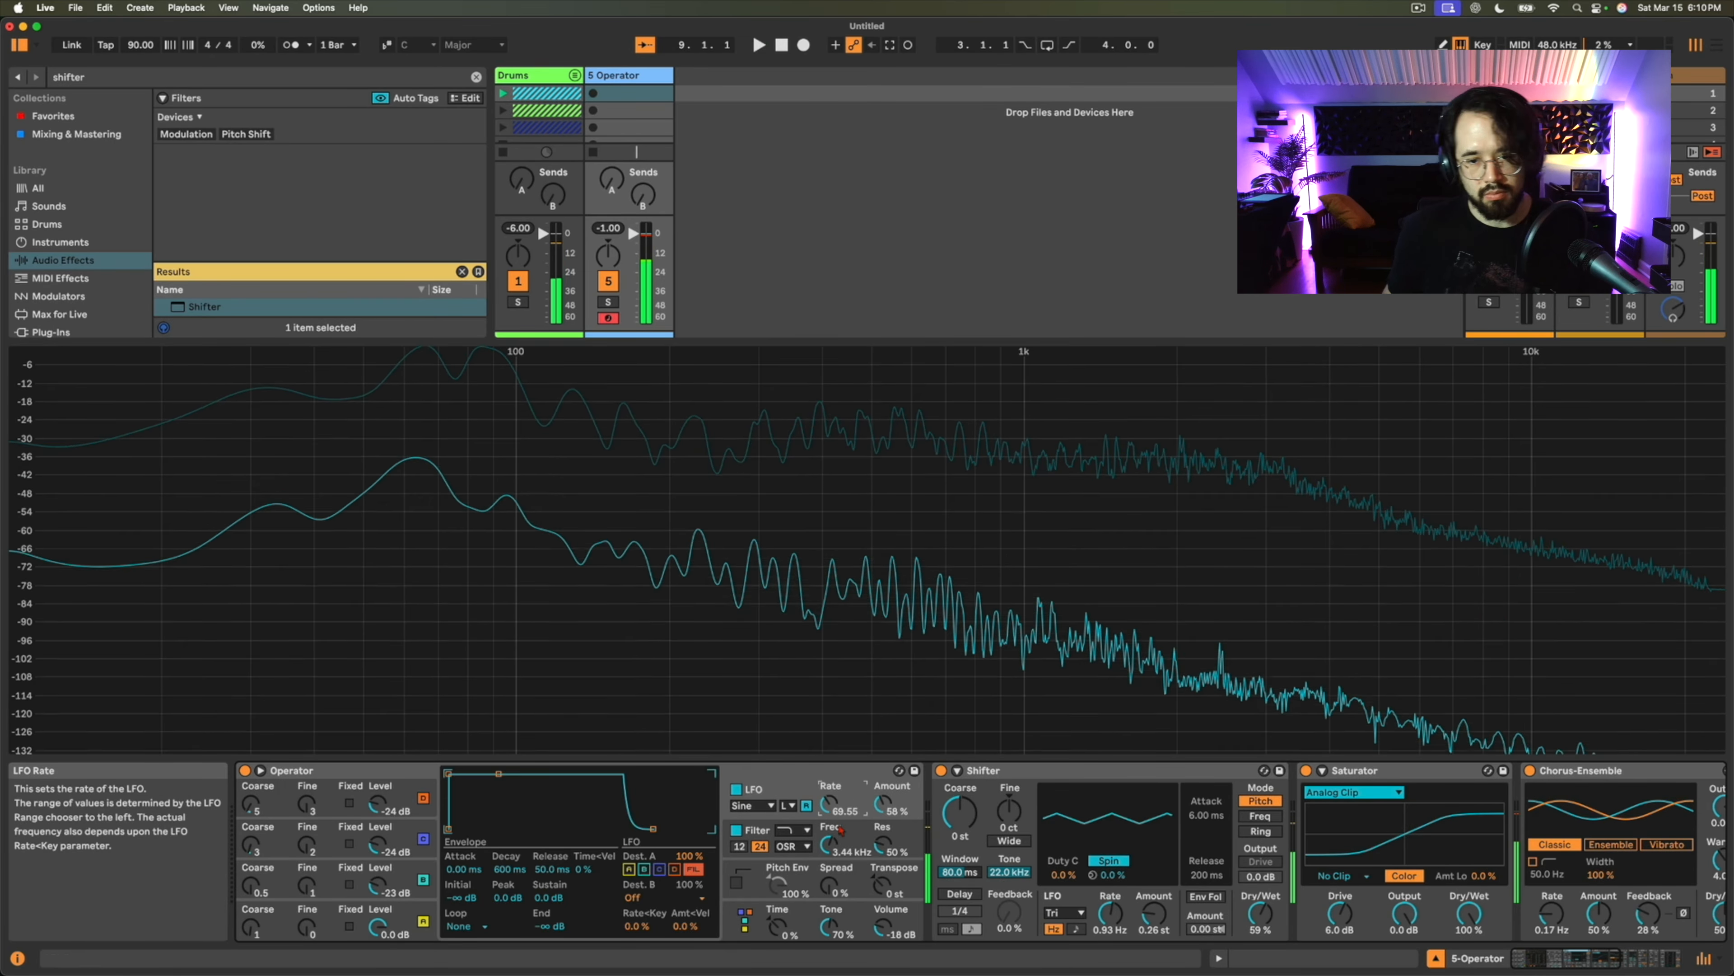
Review Operator's oscillators A and B, global modulation, LFO and filter settings, and the effect chain through the Limiter.
click(762, 774)
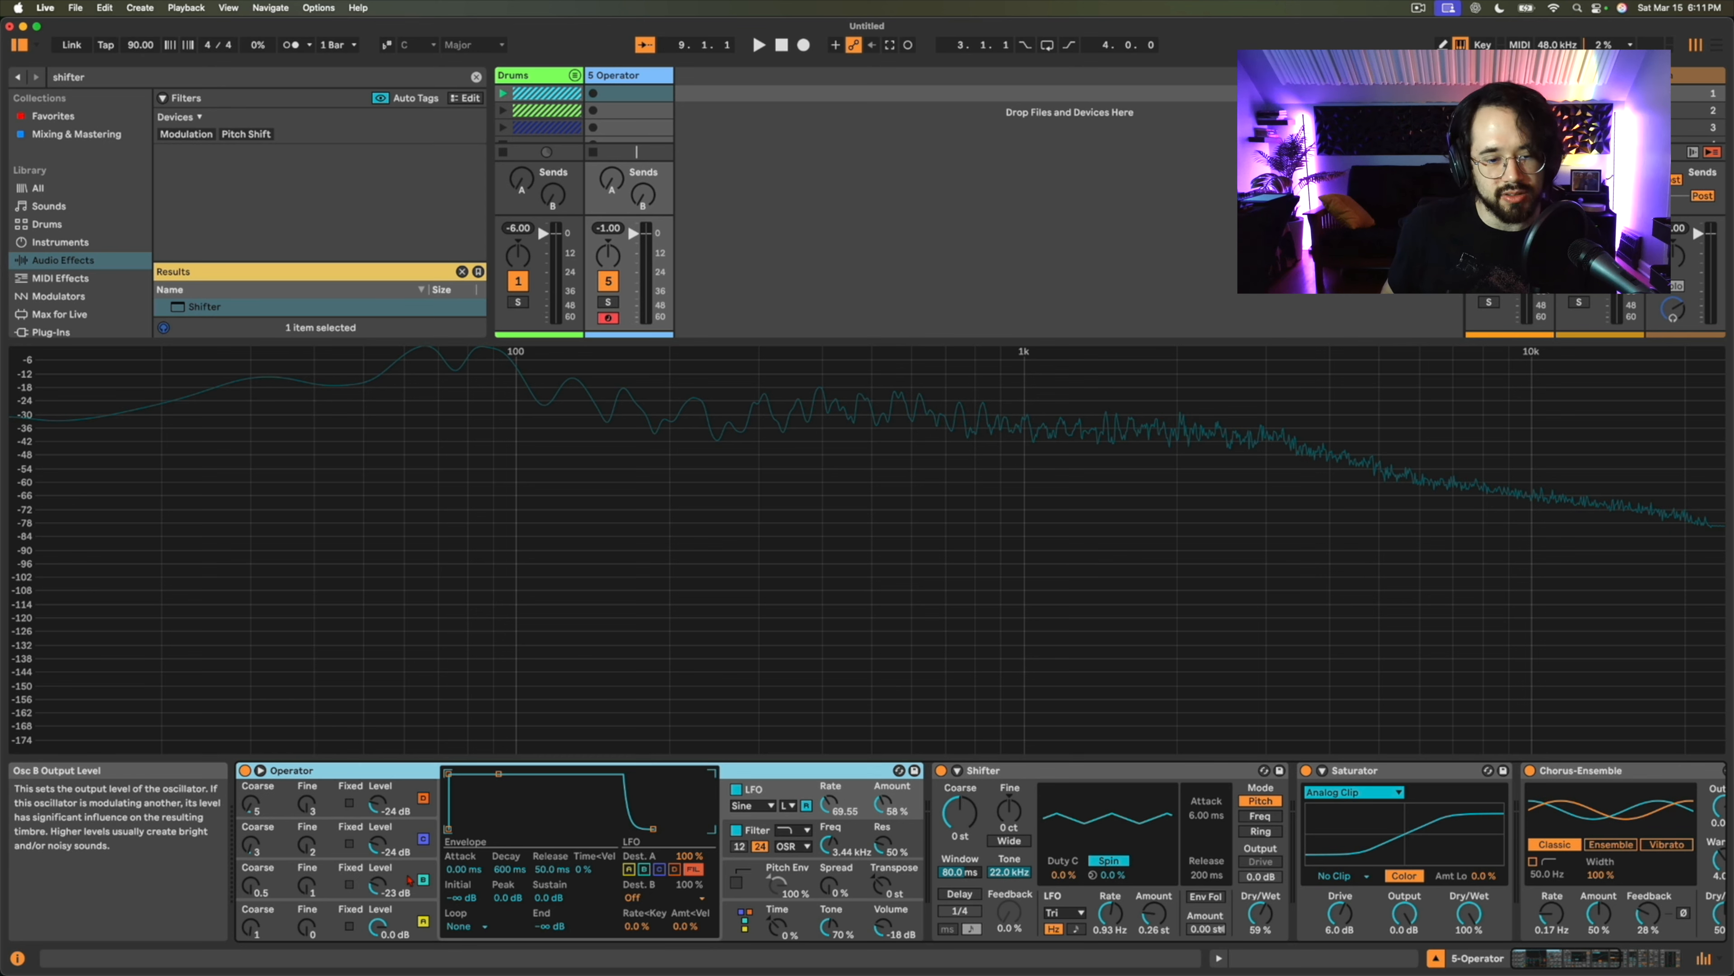
click(394, 866)
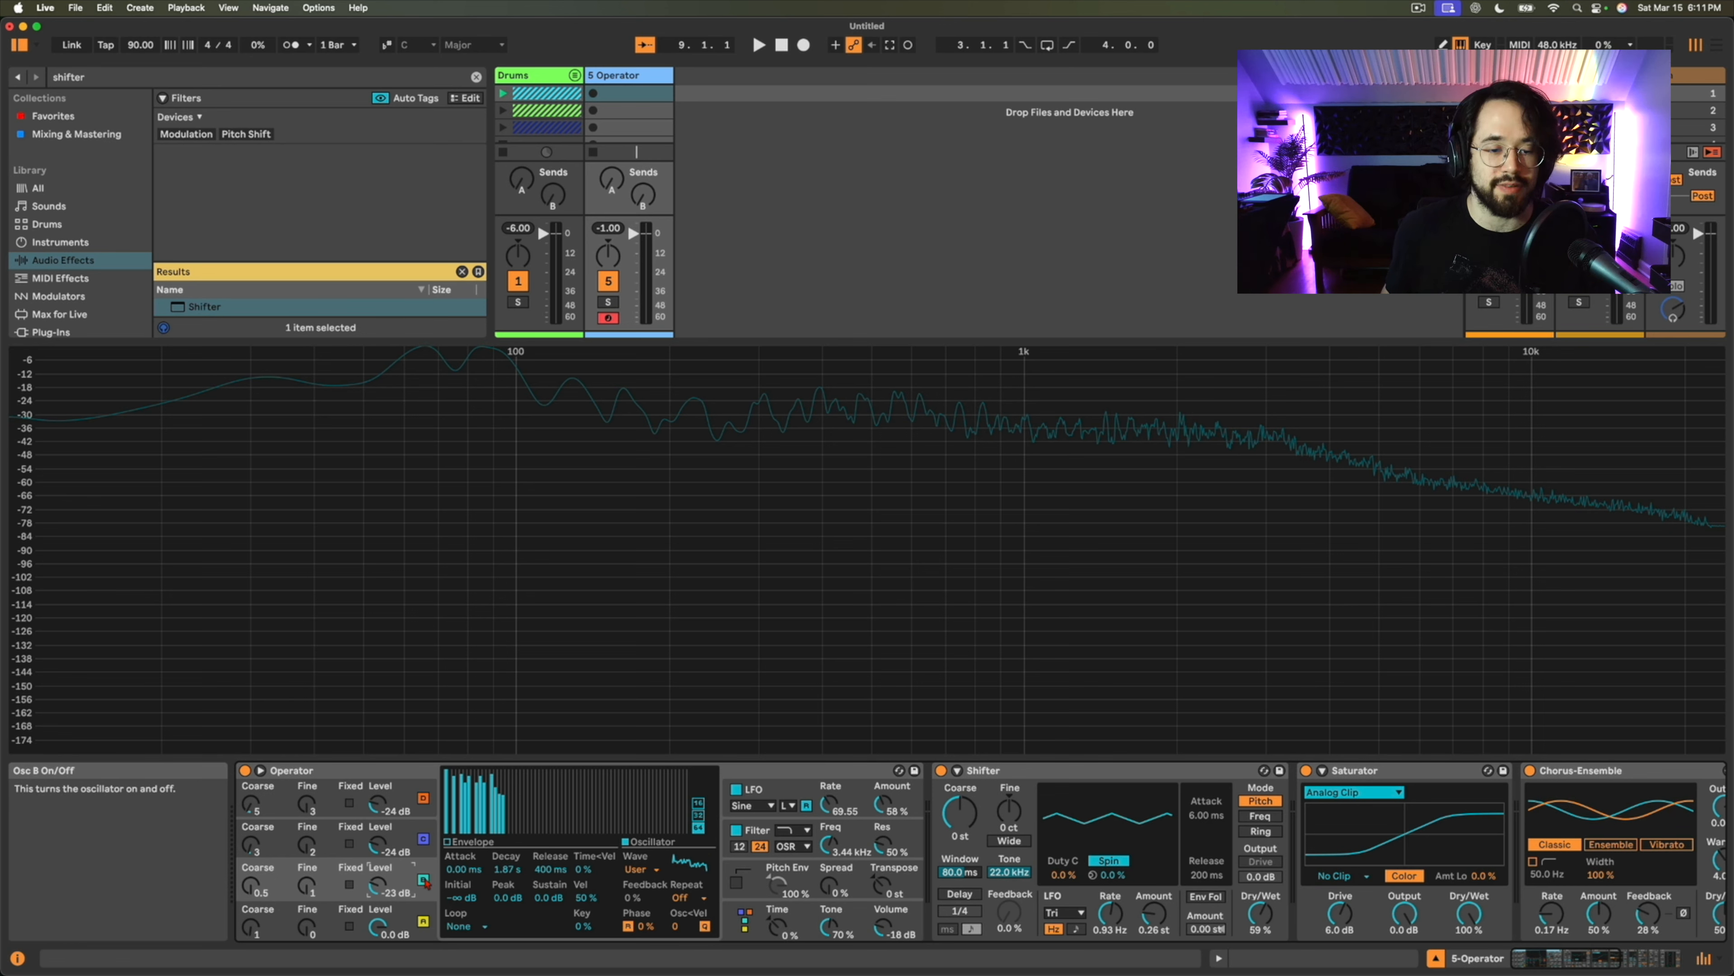
click(408, 898)
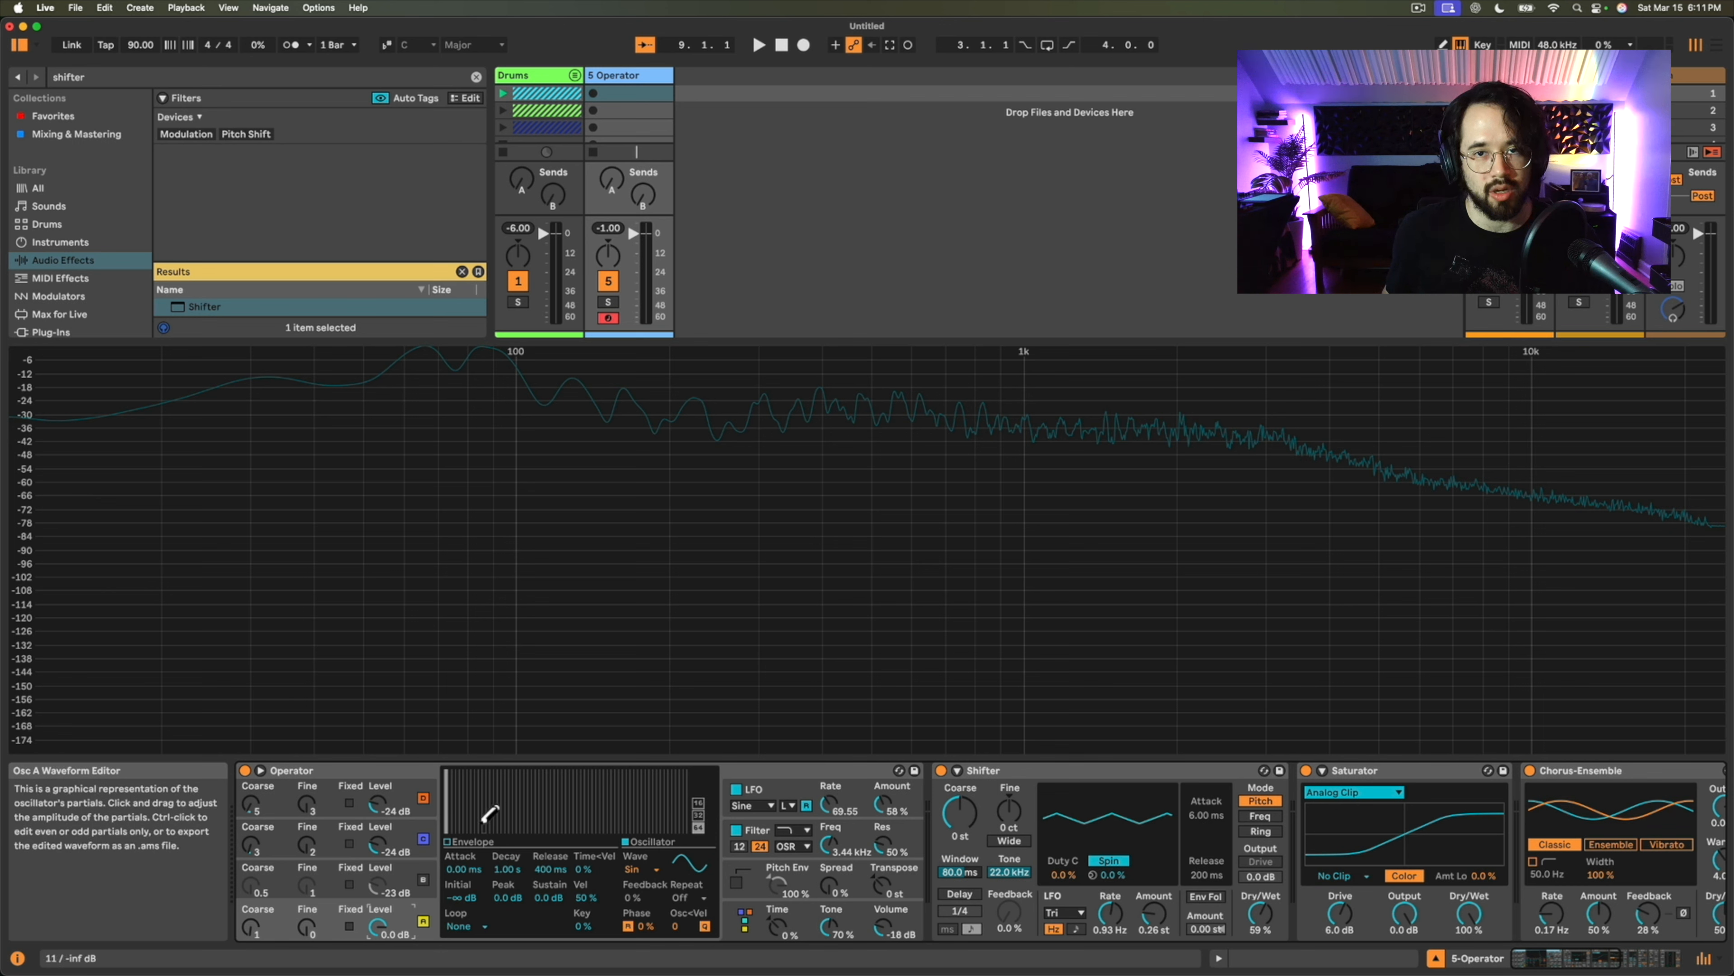
click(424, 880)
click(745, 919)
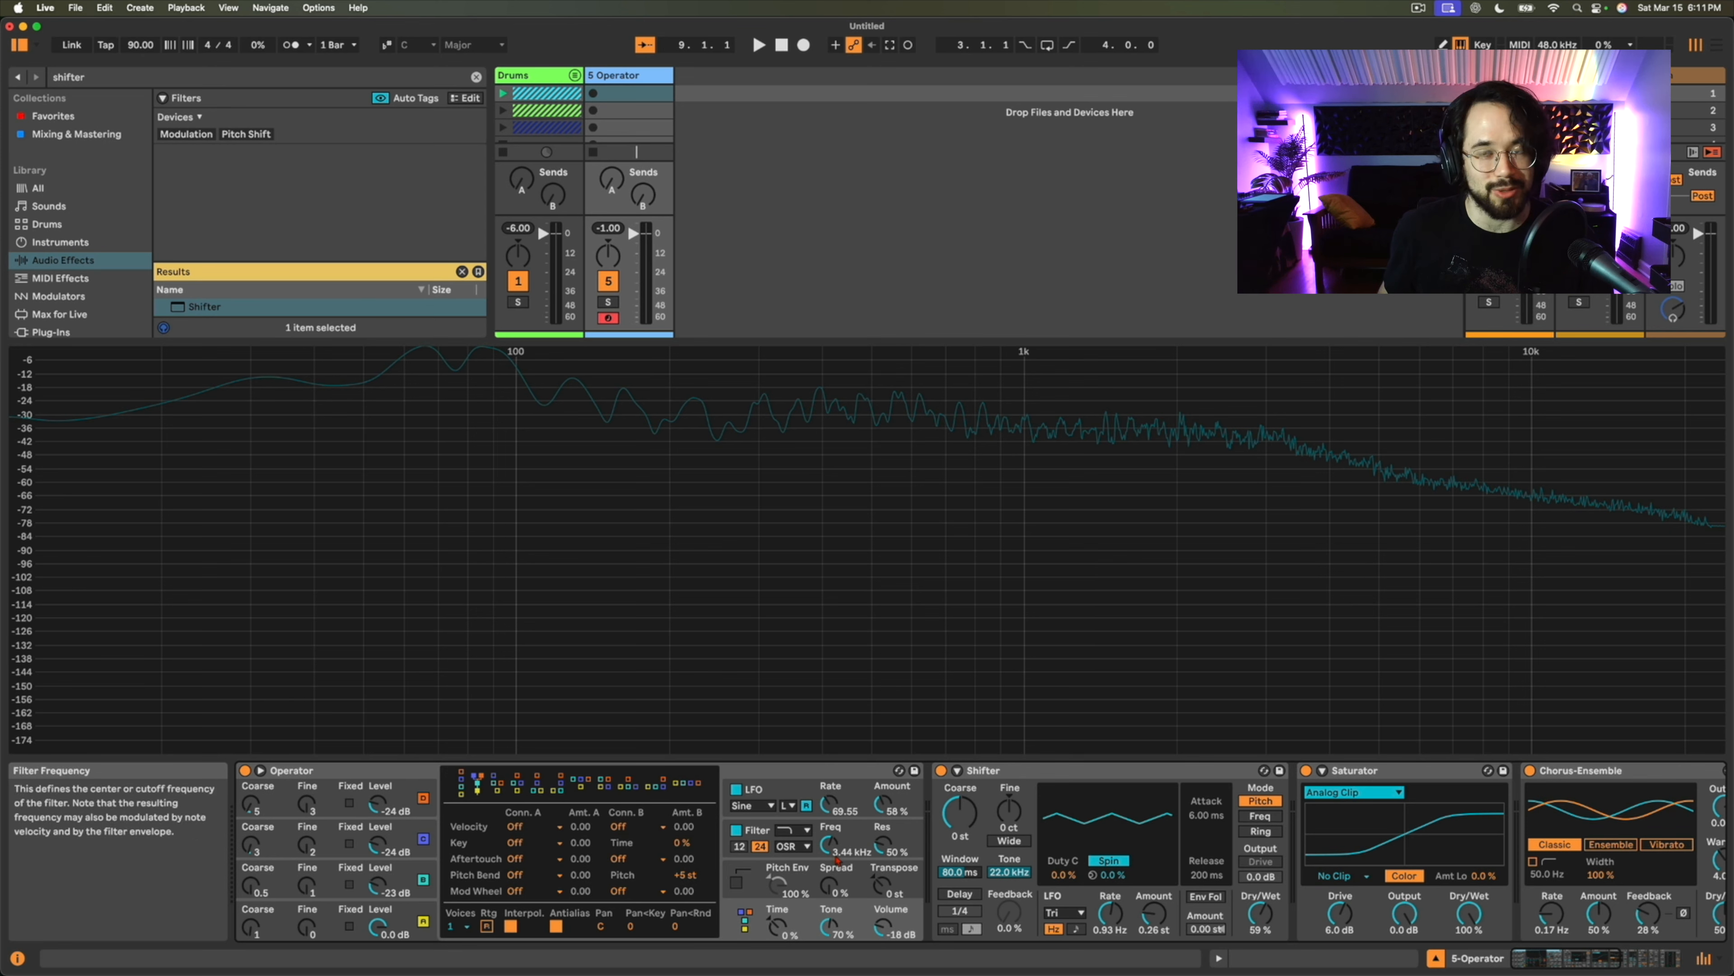
scroll(761, 857, right, 10)
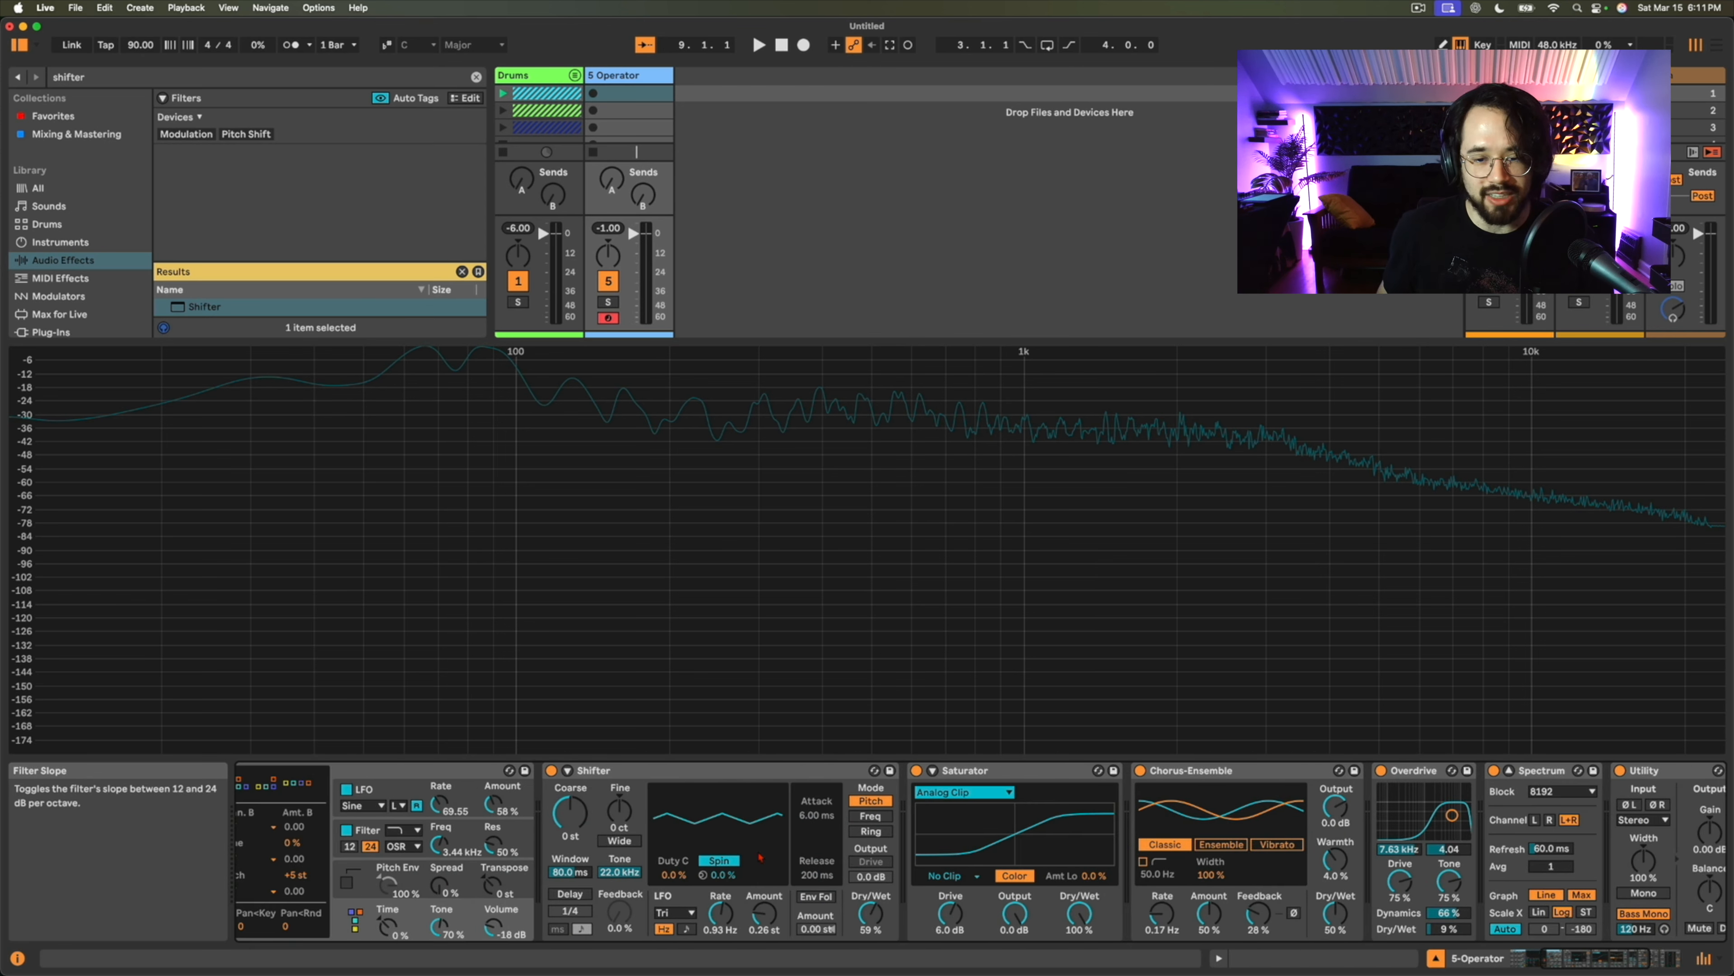
scroll(823, 782, right, 6)
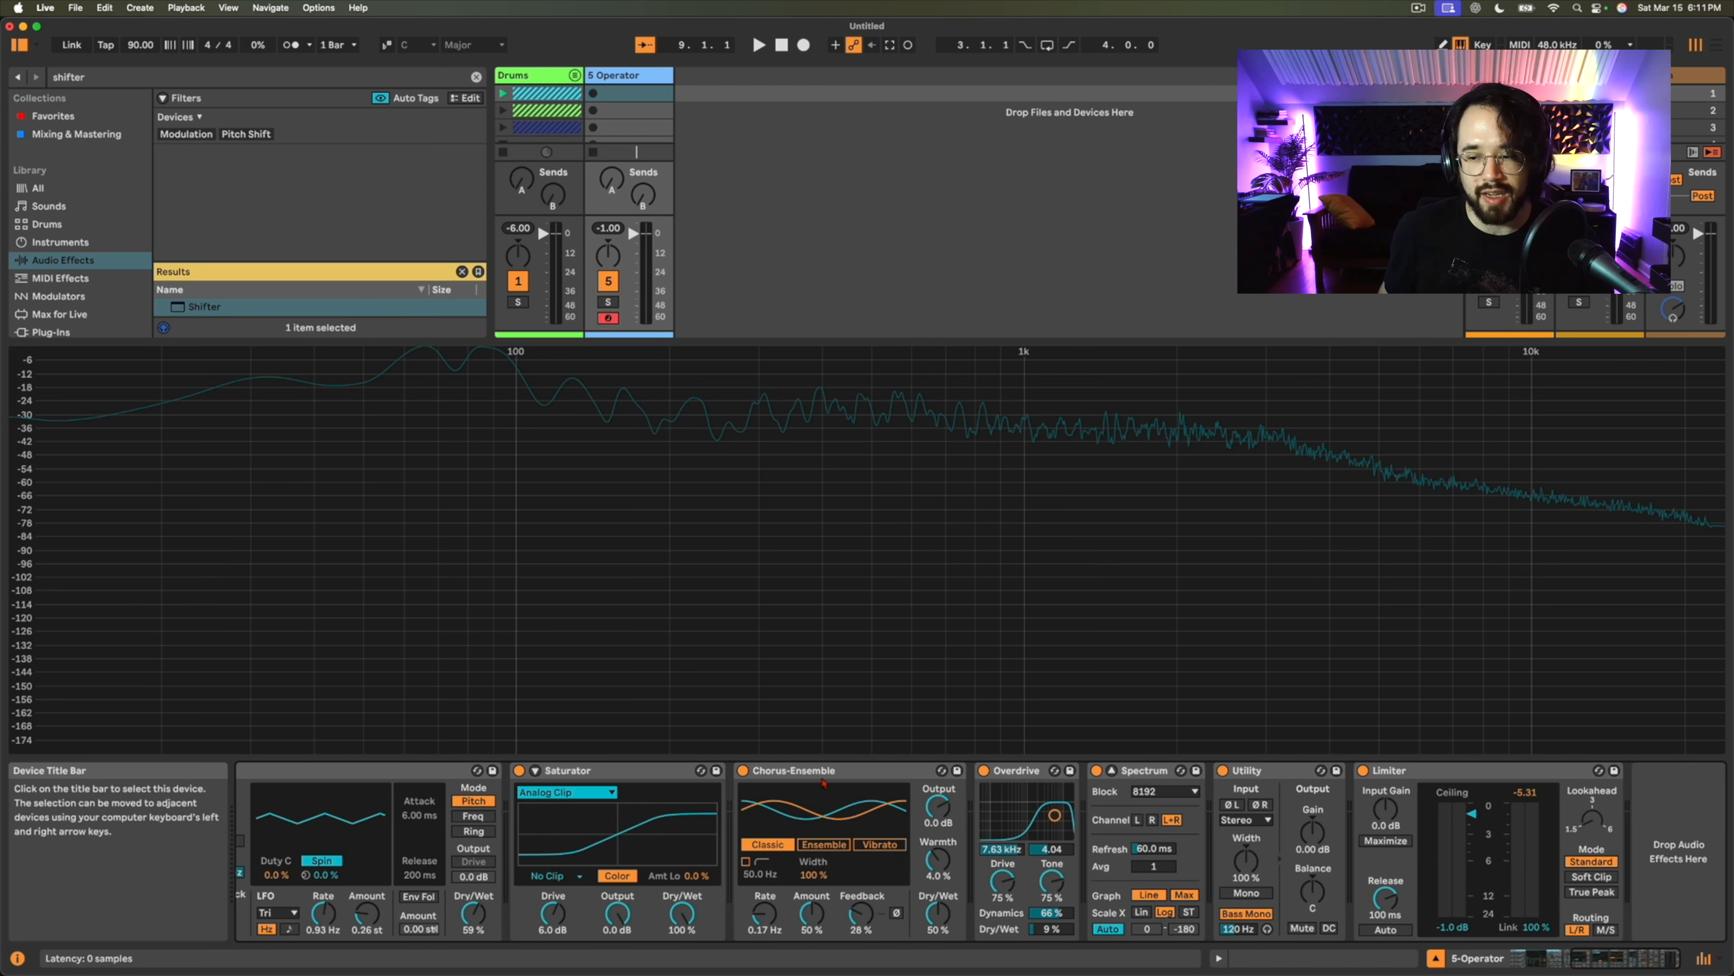
scroll(824, 783, left, 15)
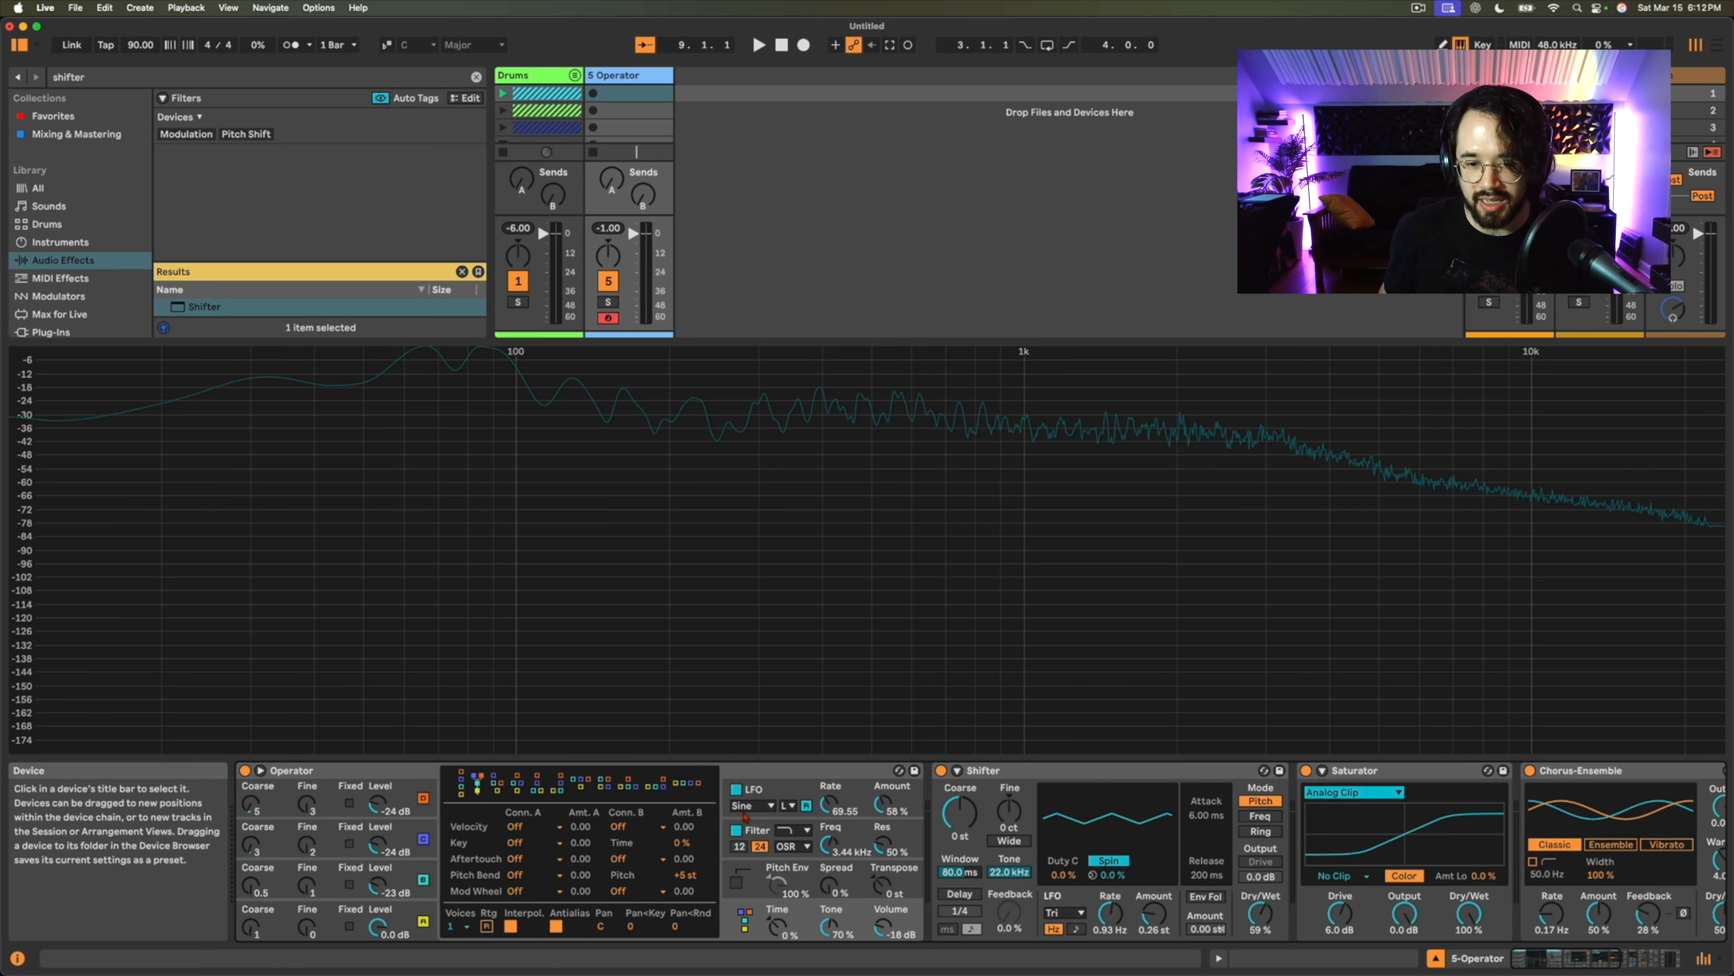
click(758, 787)
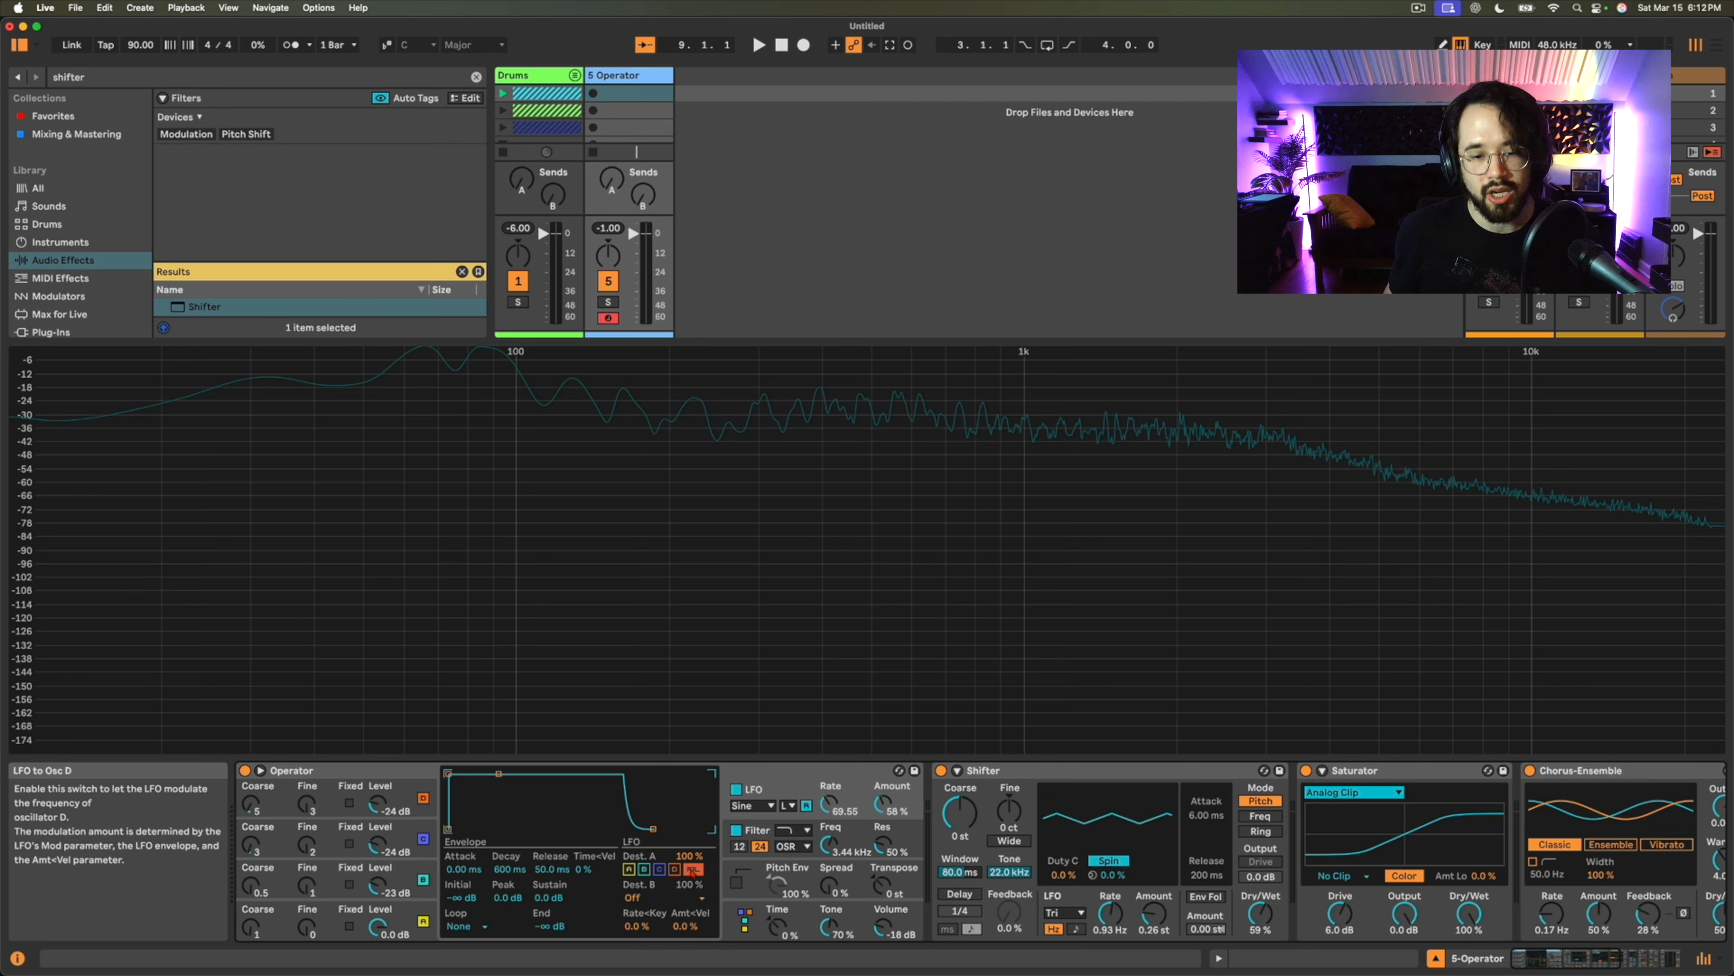
click(732, 834)
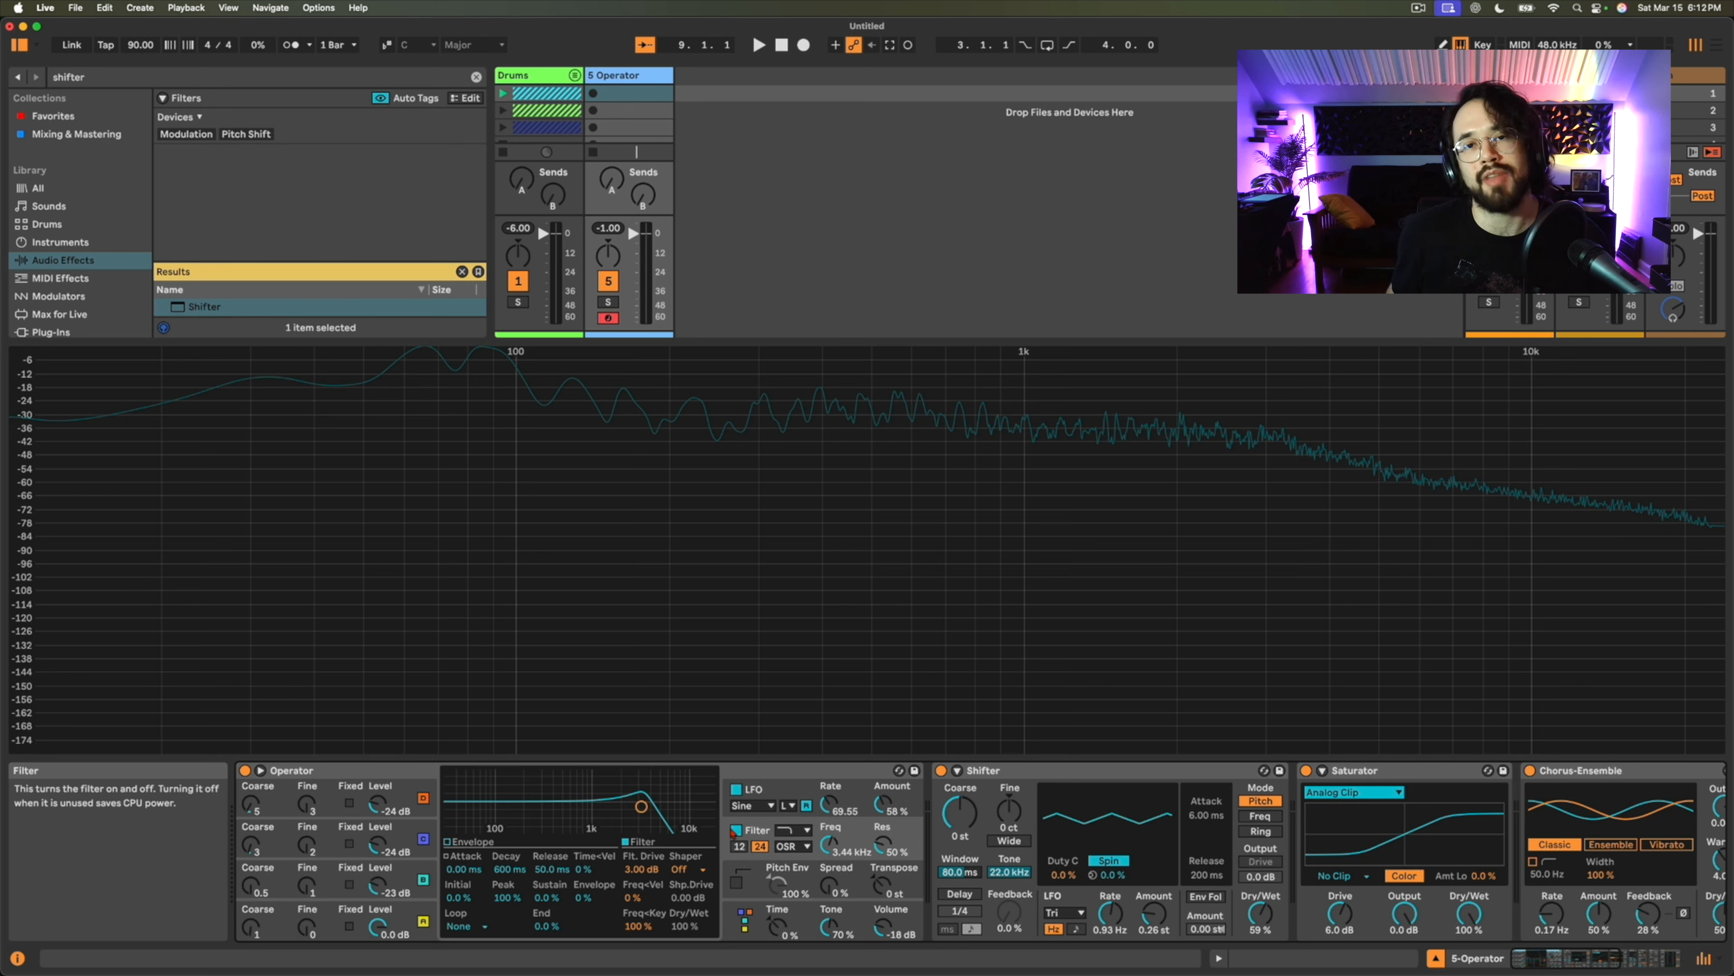